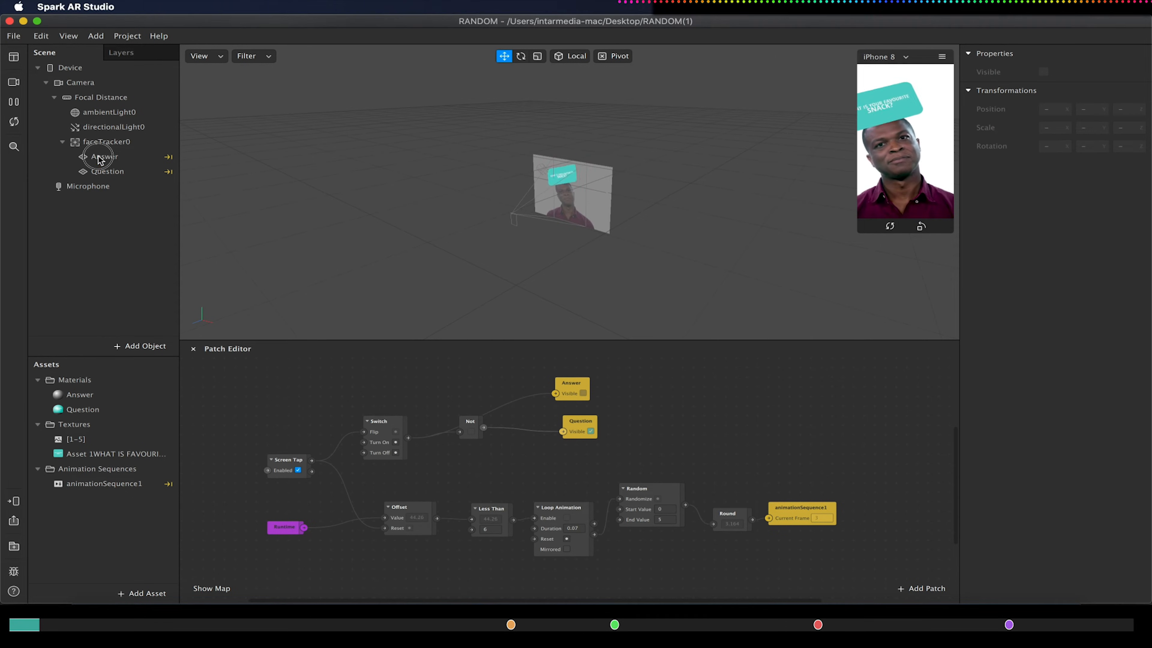
Delete the [1-5] texture sequence together with its project files, and delete the animationSequence1 asset
click(91, 439)
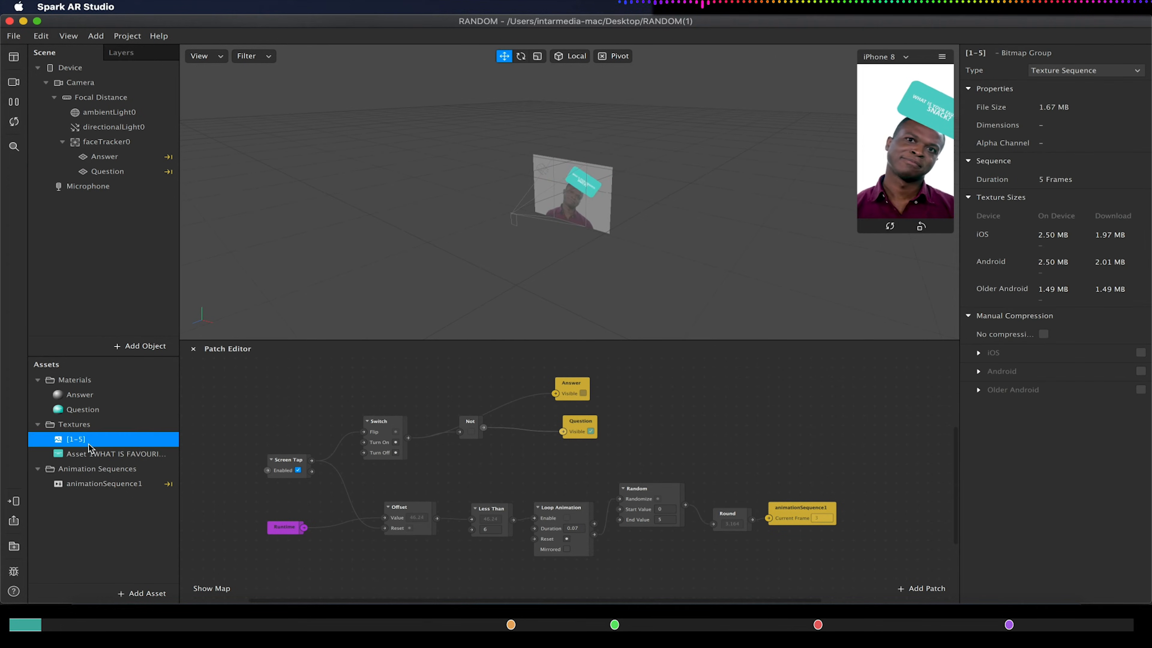
key(Delete)
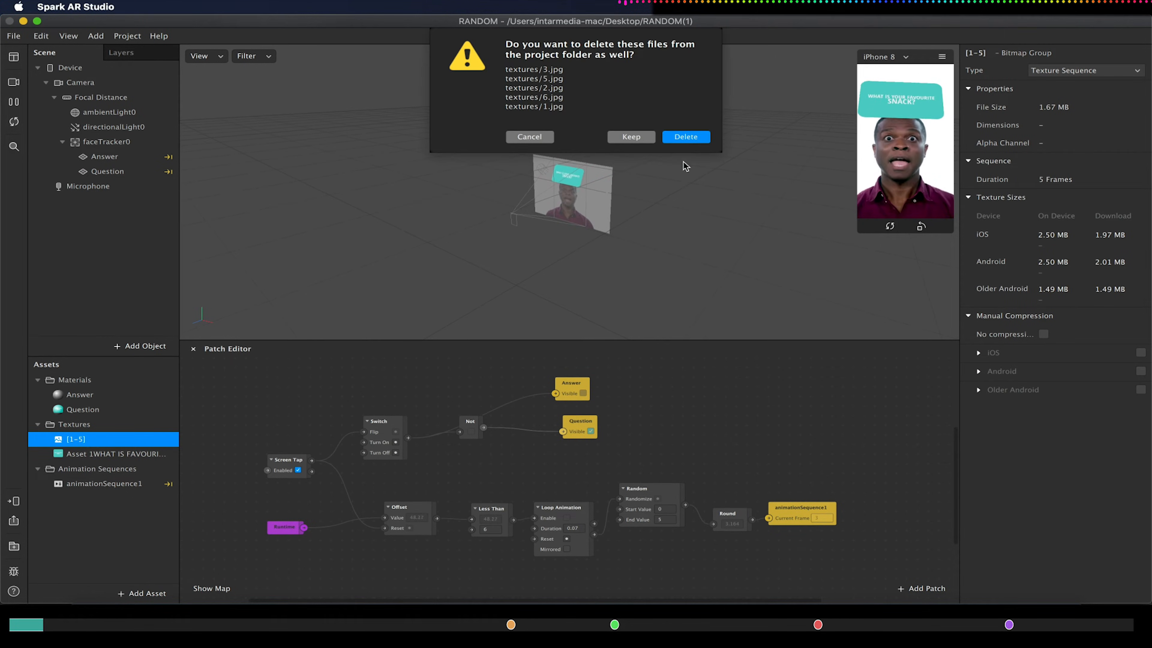
click(685, 137)
click(80, 471)
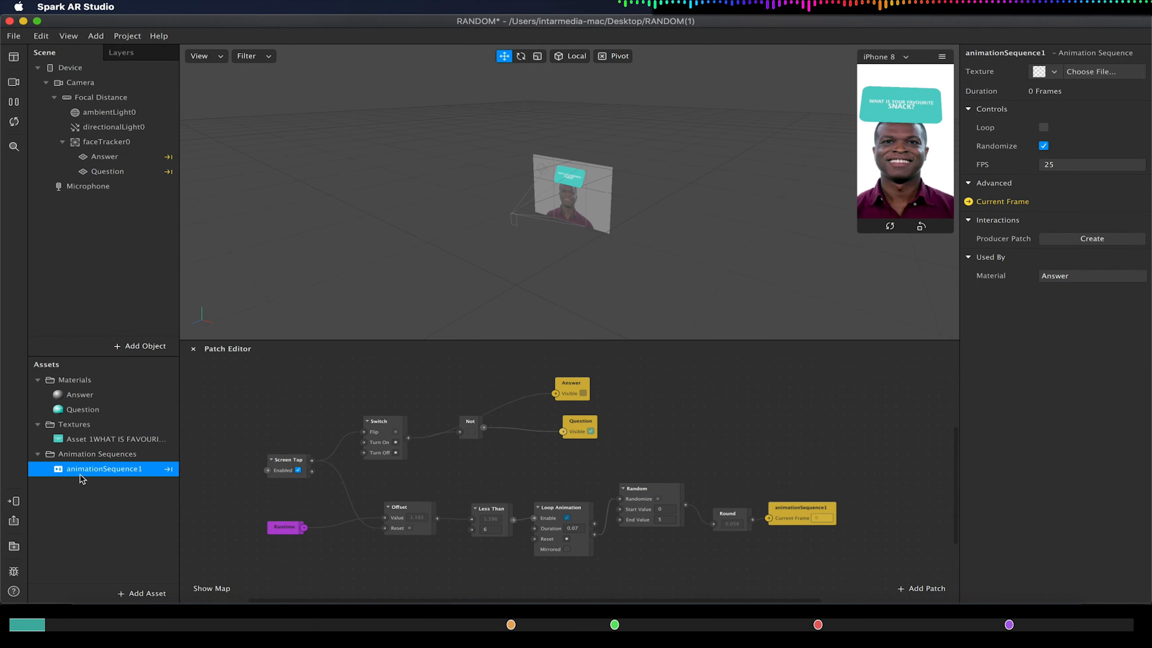
key(Delete)
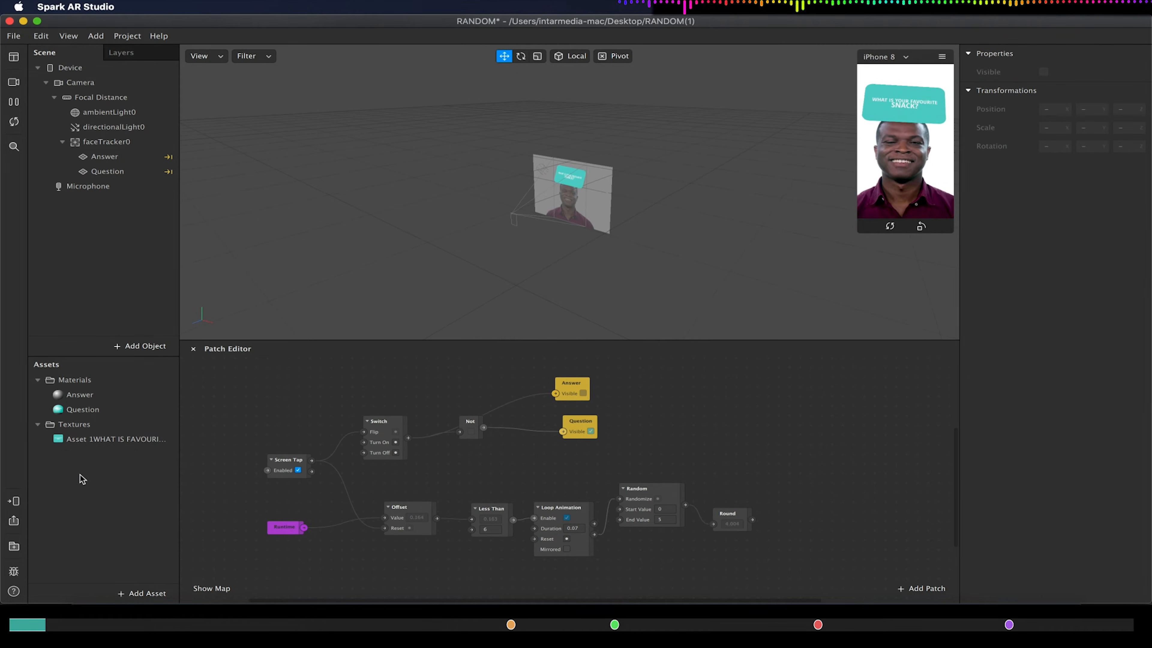
Import the images 1.jpg, 2.jpg, 3.jpg, 5.jpg and 6.jpg from the Desktop as separate textures
click(142, 585)
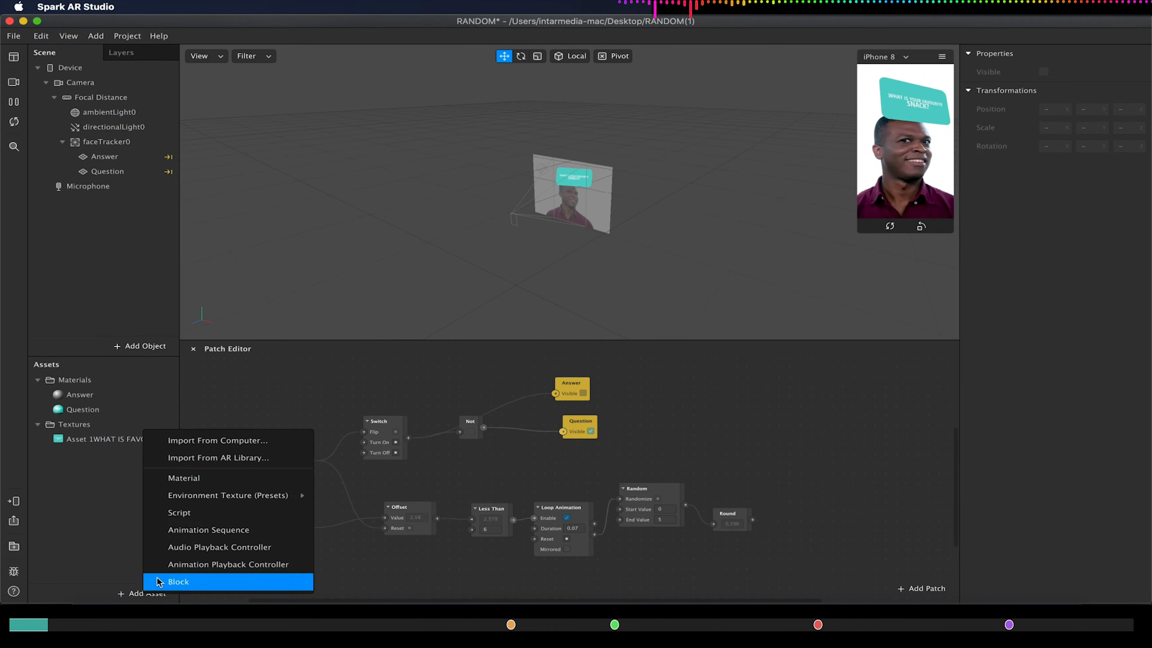
click(198, 442)
scroll(641, 240, down, 8)
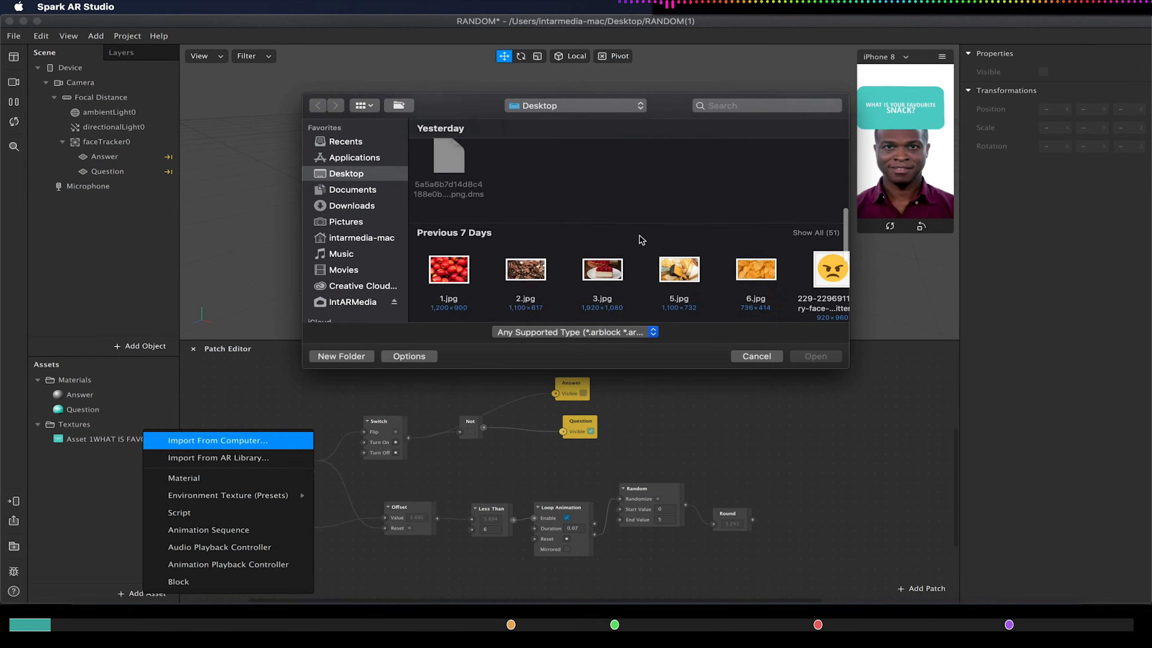
drag(403, 186, 781, 256)
click(823, 358)
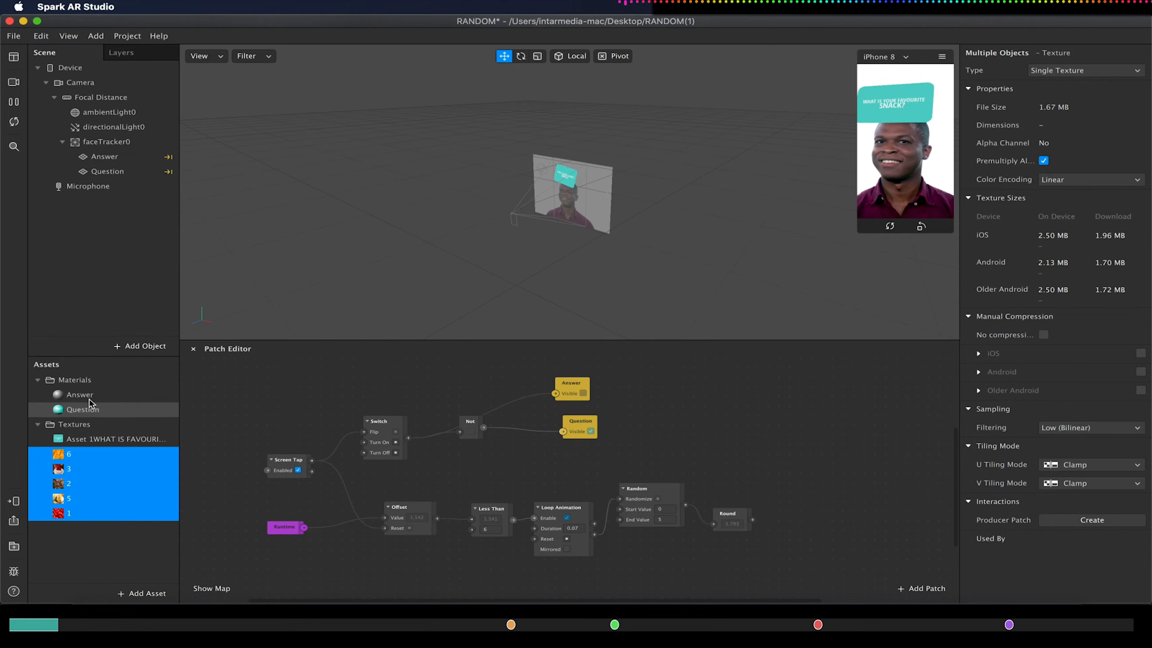
Rename the Answer material as Answer 1 and set its diffuse texture to image 1
click(61, 397)
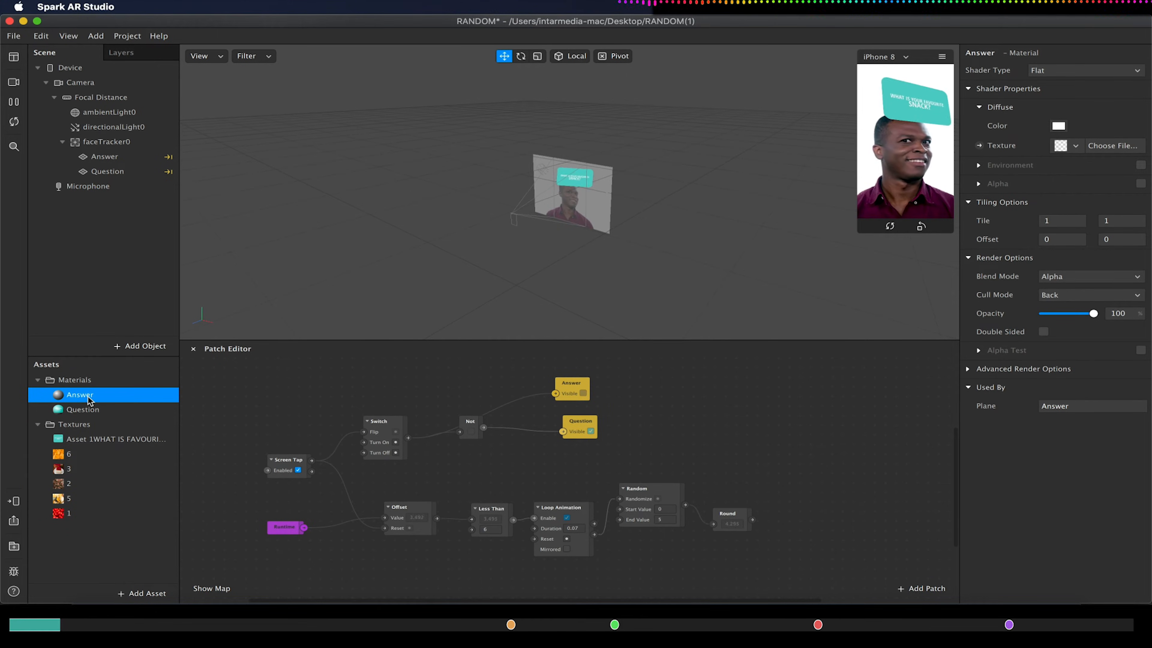
double_click(992, 53)
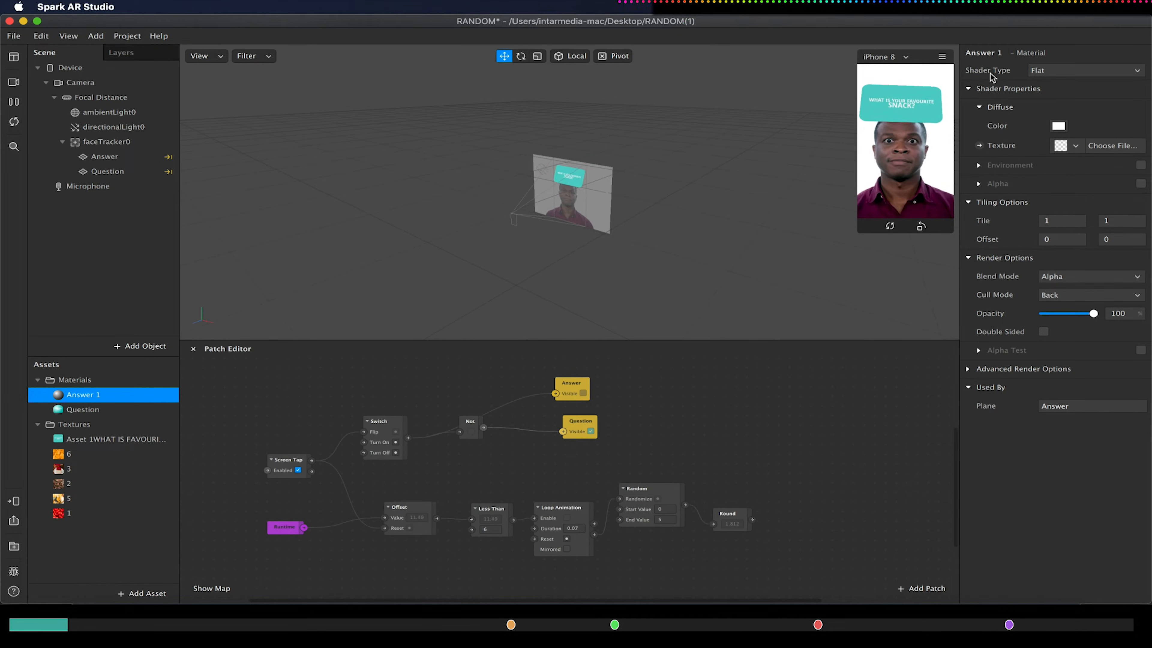
click(1073, 145)
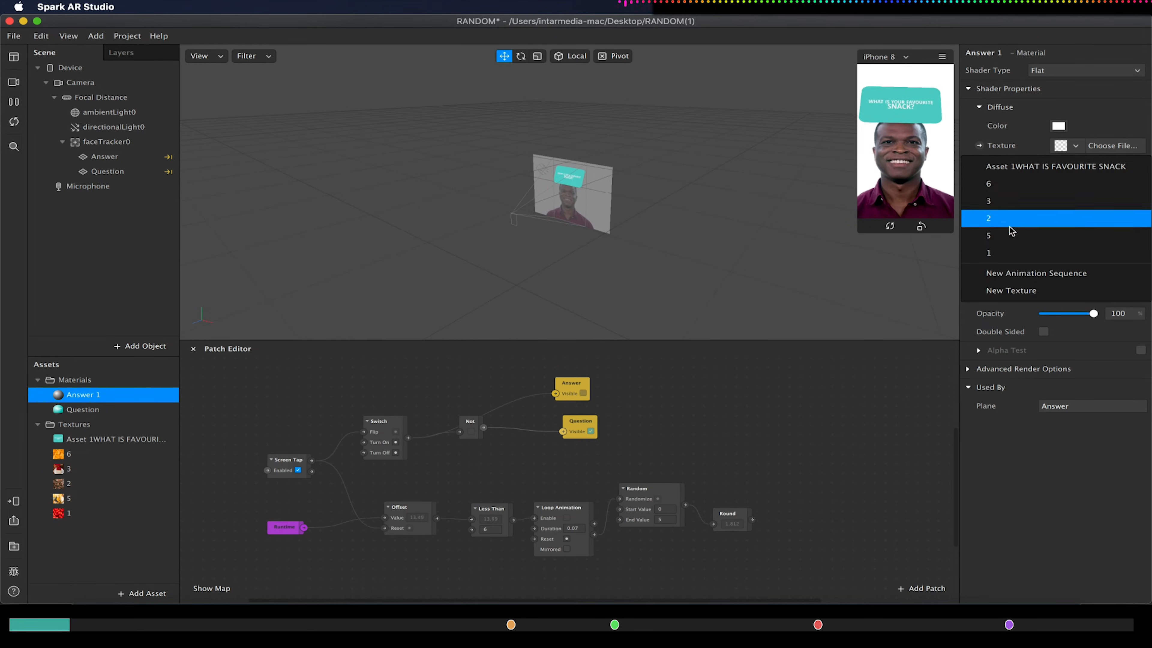
click(990, 255)
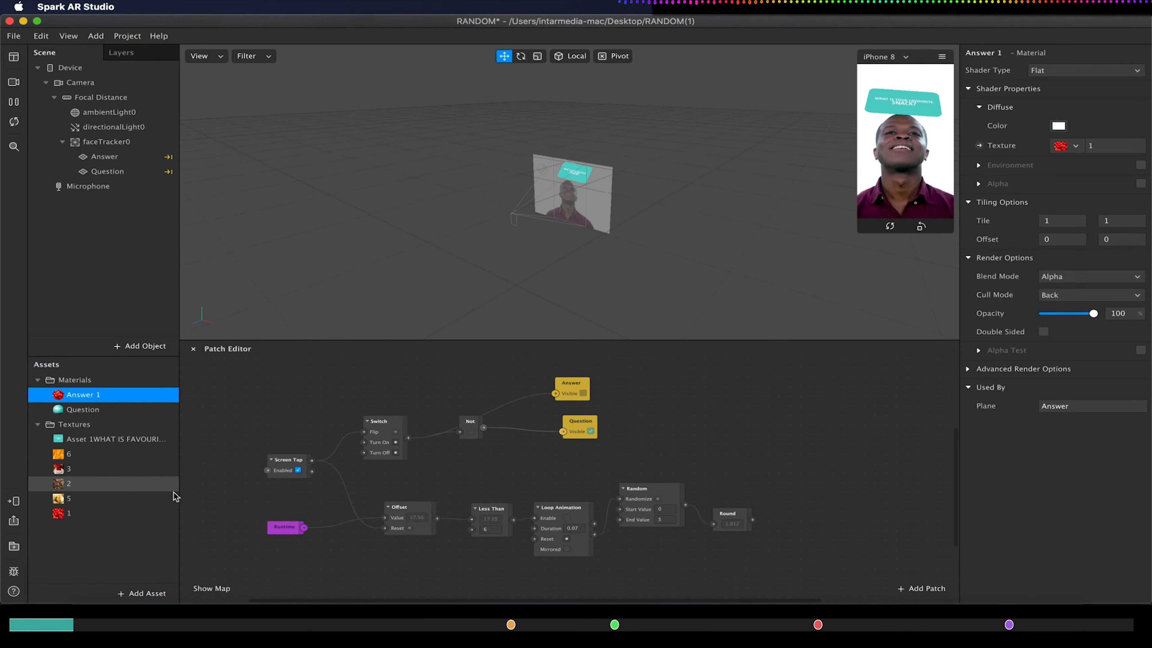
Rename the Answer plane under faceTracker0 as Answer1 and delete its Visible patch from the patch graph
click(104, 159)
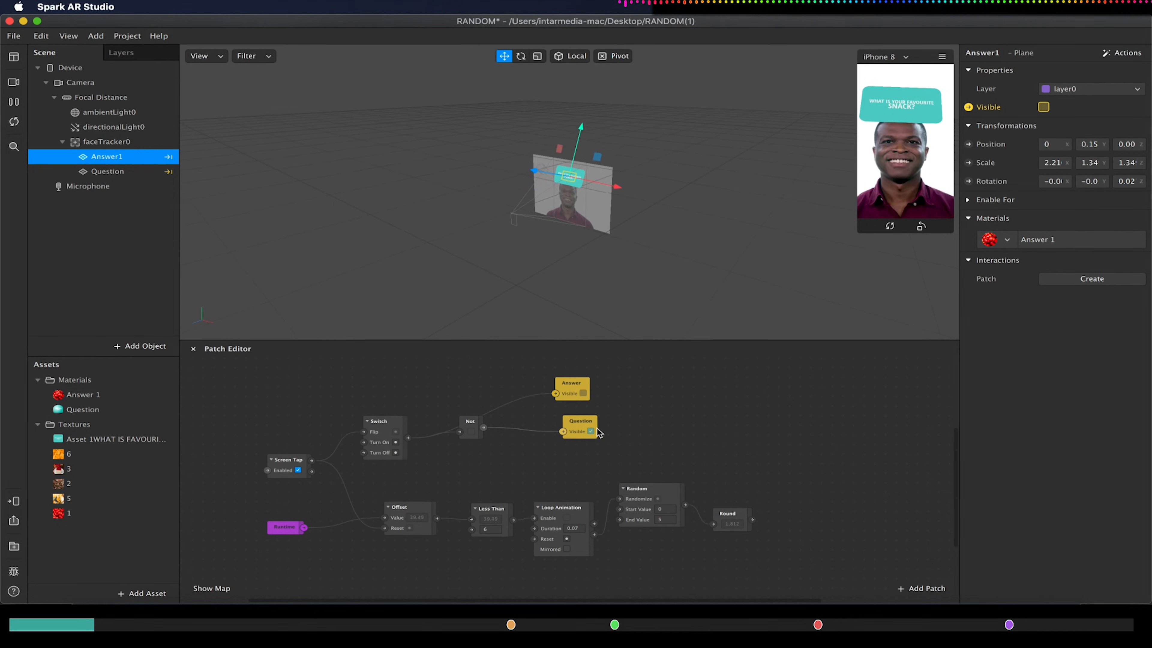
click(571, 392)
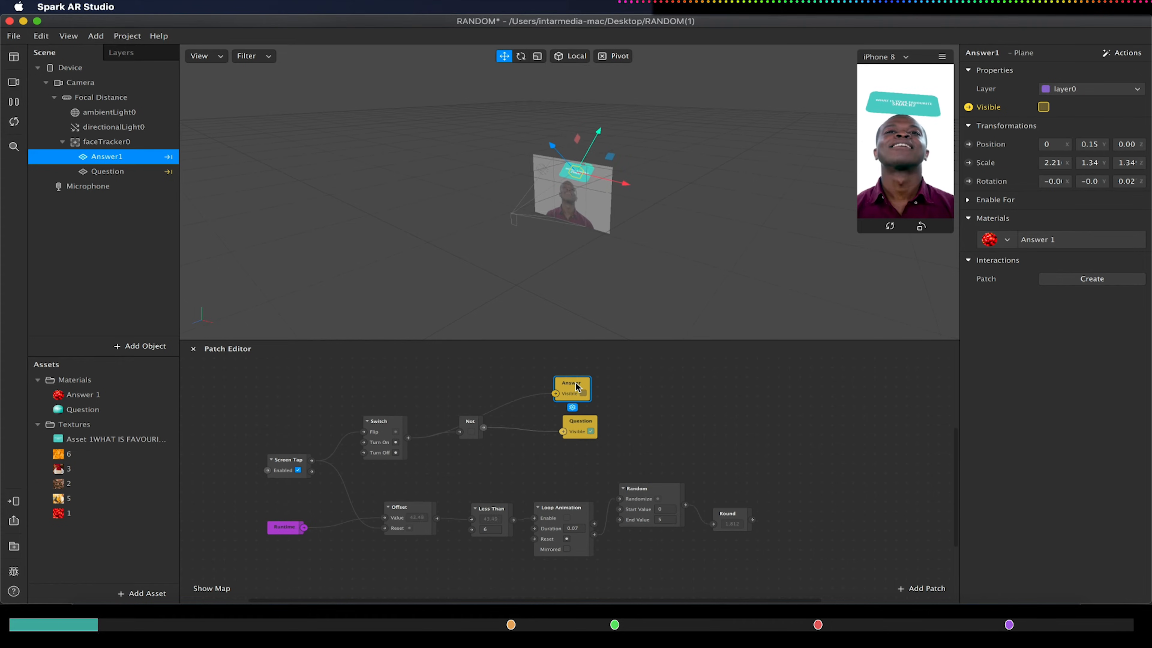
key(Delete)
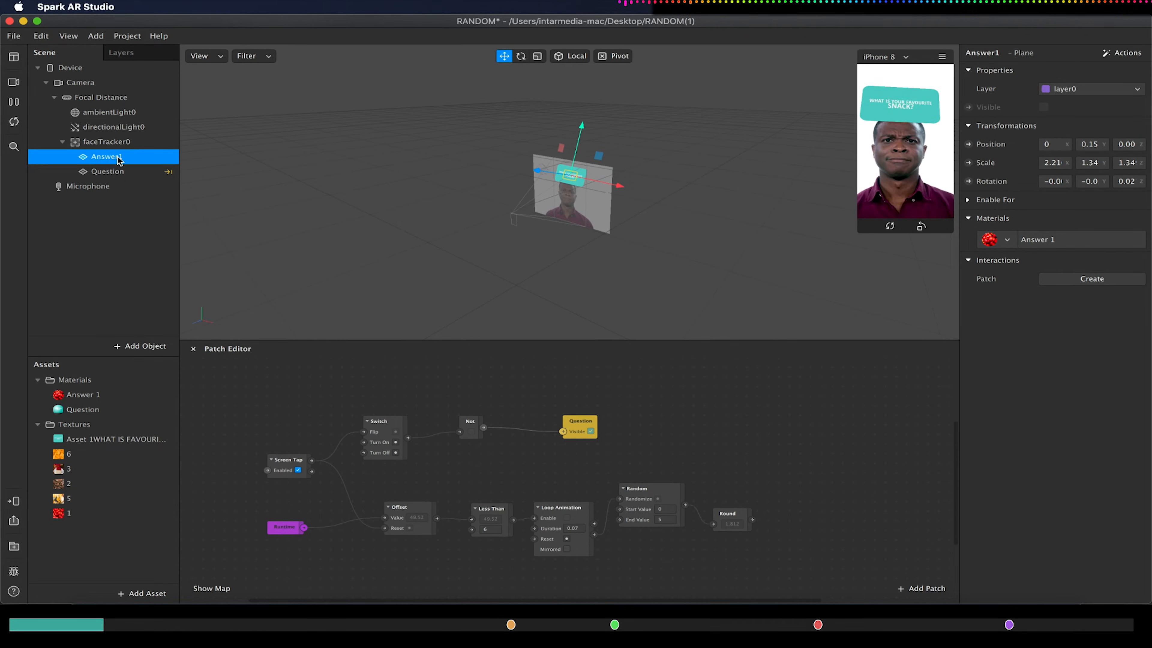
Duplicate the Answer1 plane under faceTracker0 and select the copy
key(super+d)
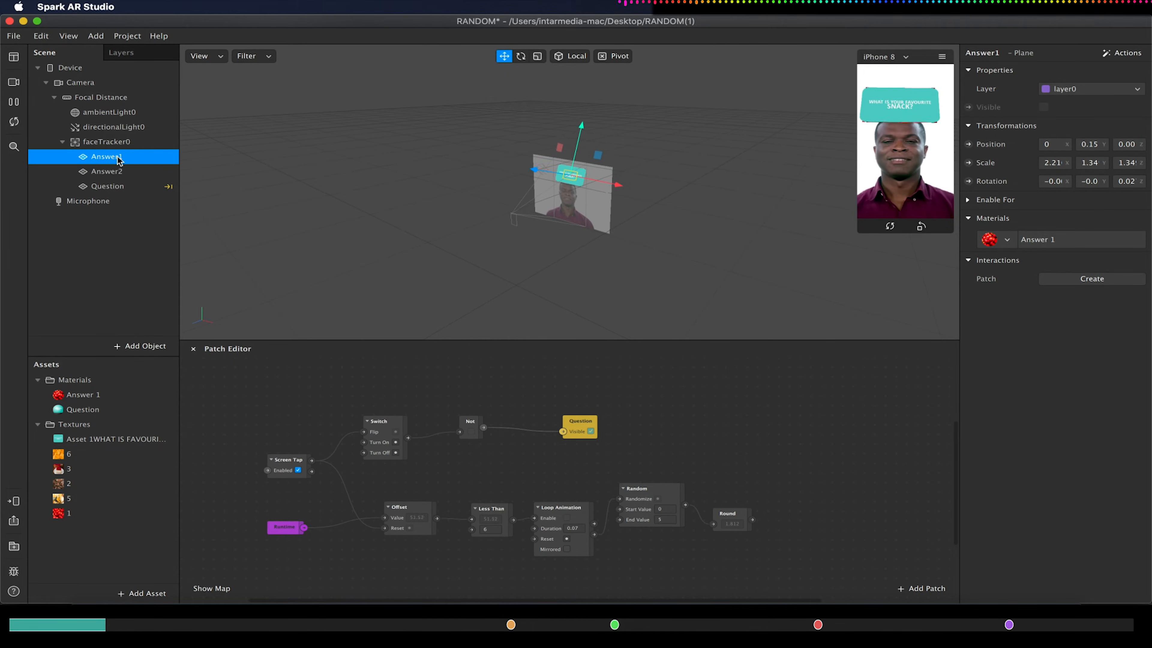
click(115, 172)
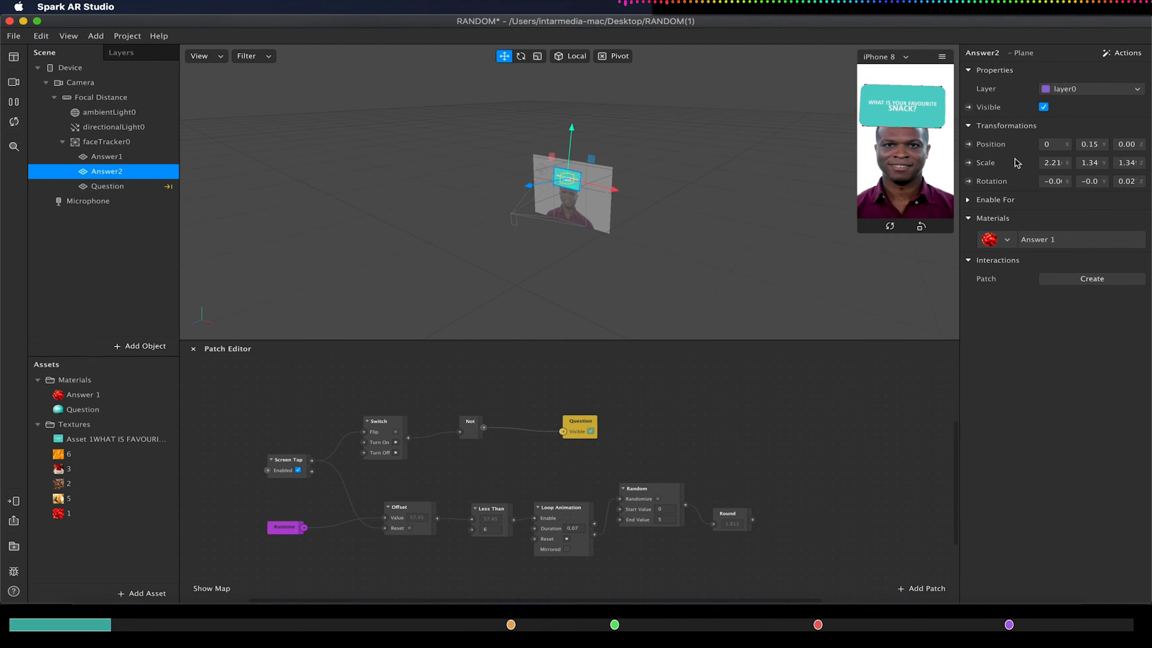
click(1006, 240)
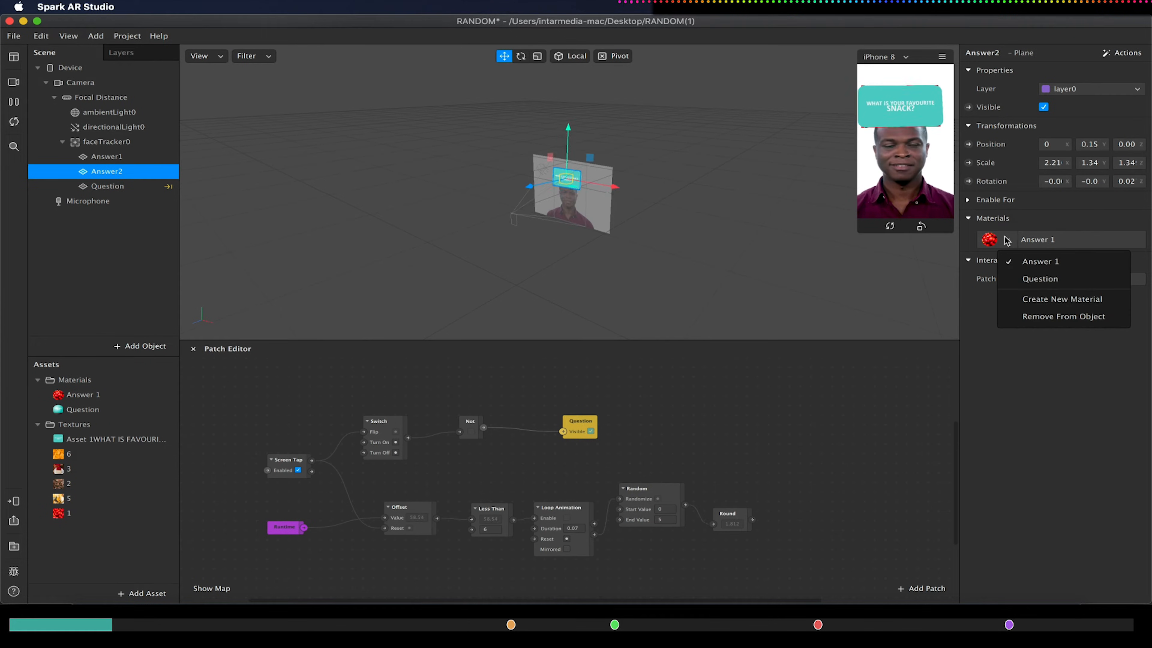
click(1039, 300)
click(76, 425)
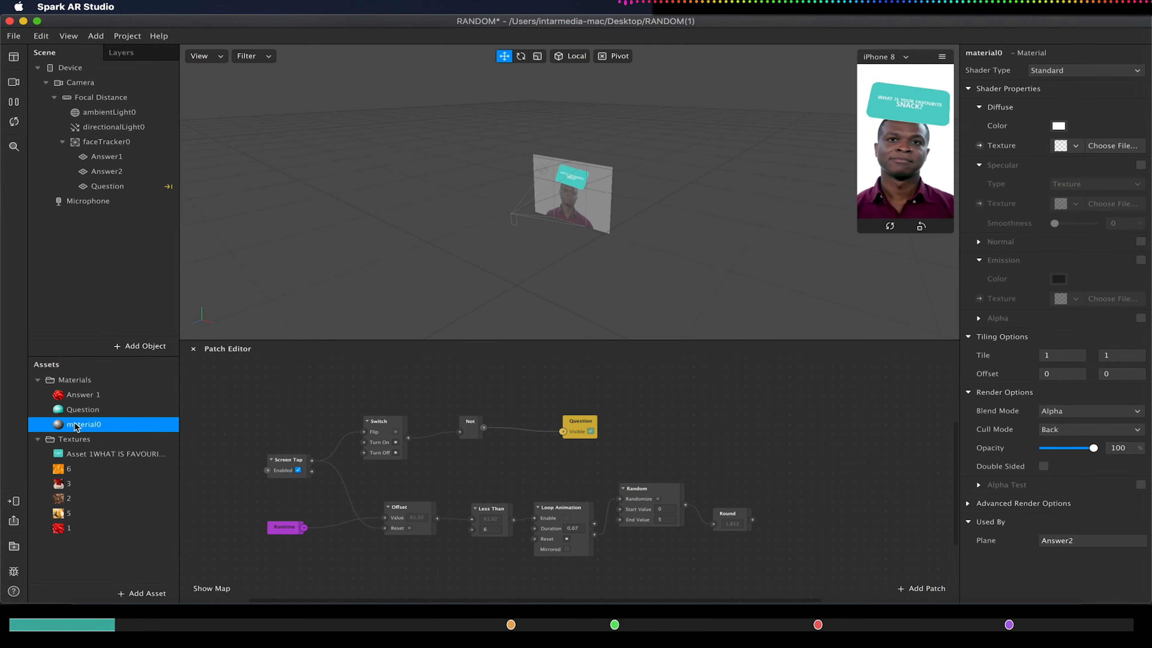
key(BackSpace)
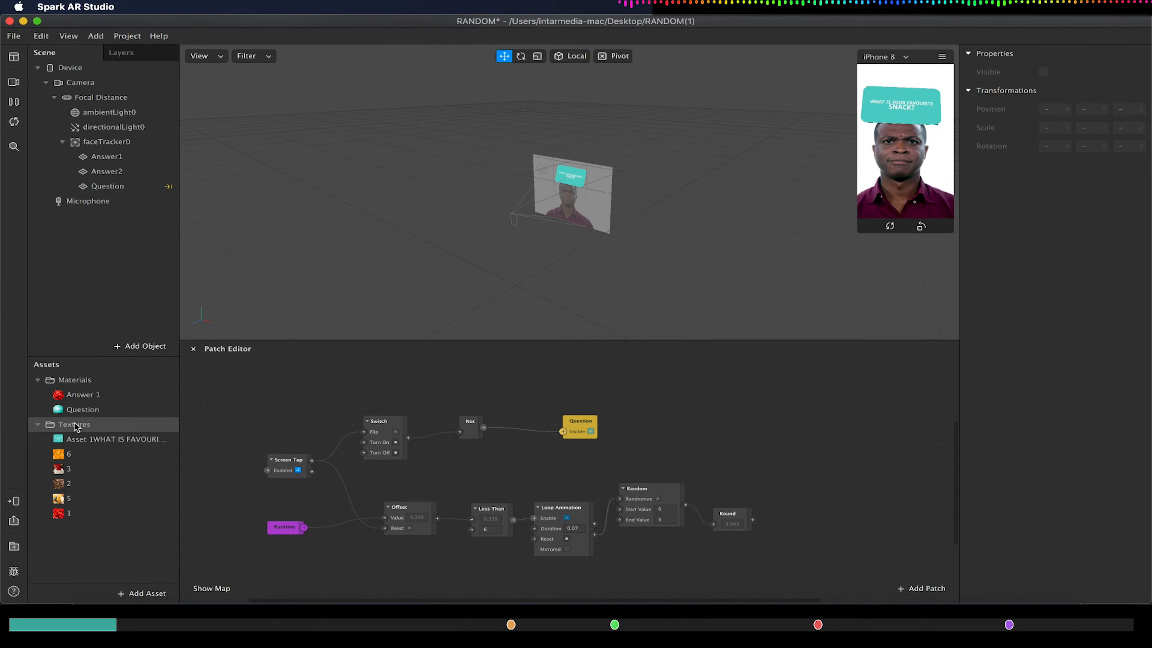
Duplicate the Answer 1 material and set the copy's diffuse texture to image 2
click(91, 395)
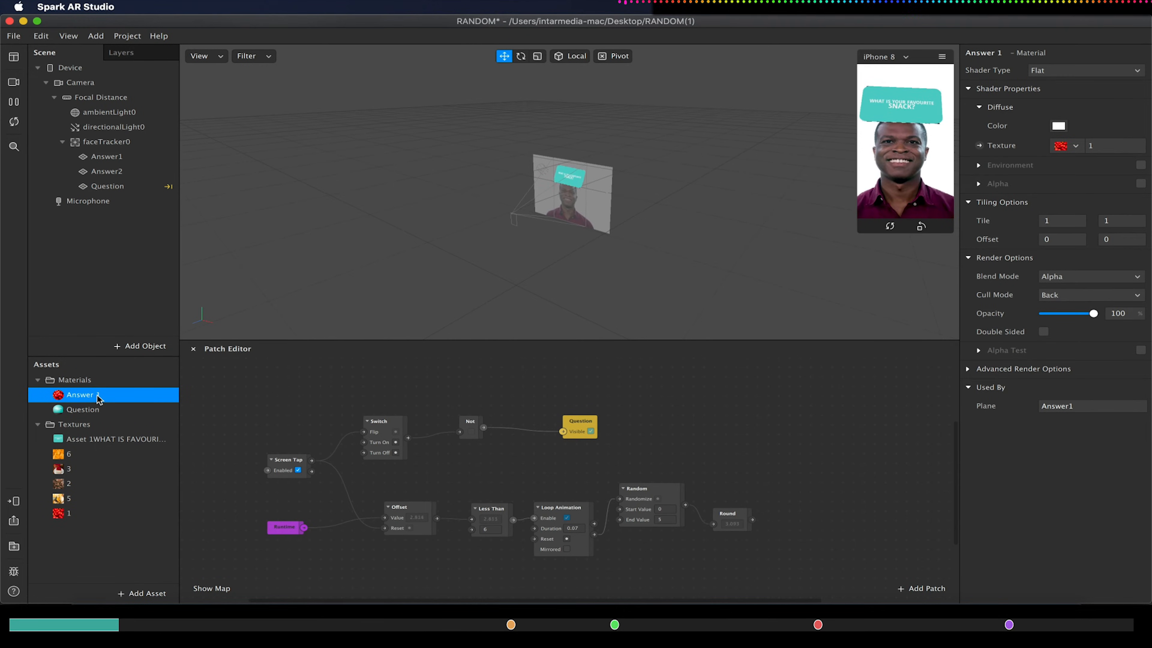
click(85, 423)
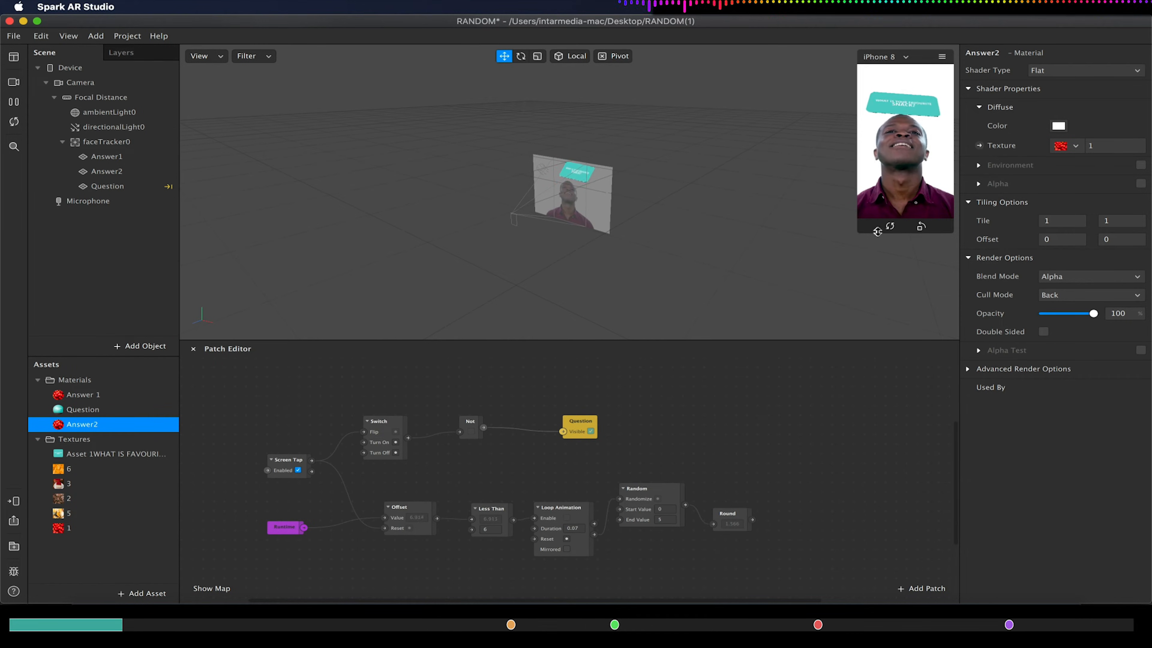
click(1069, 147)
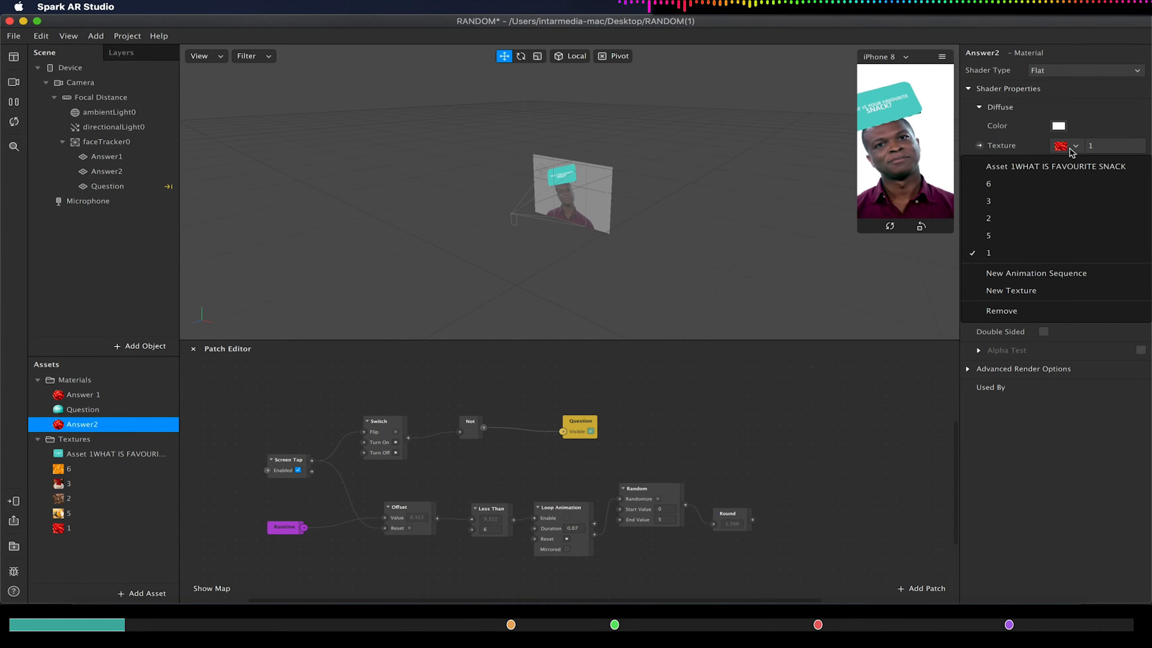
click(1002, 218)
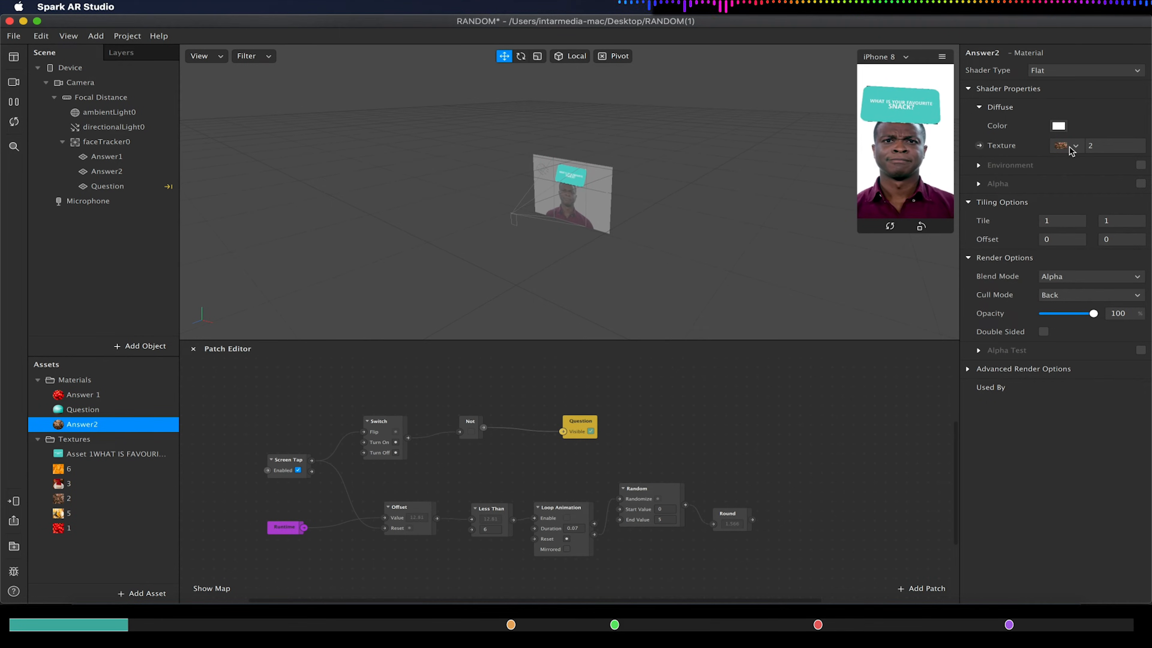
Assign the Answer2 material to the Answer2 plane
click(120, 172)
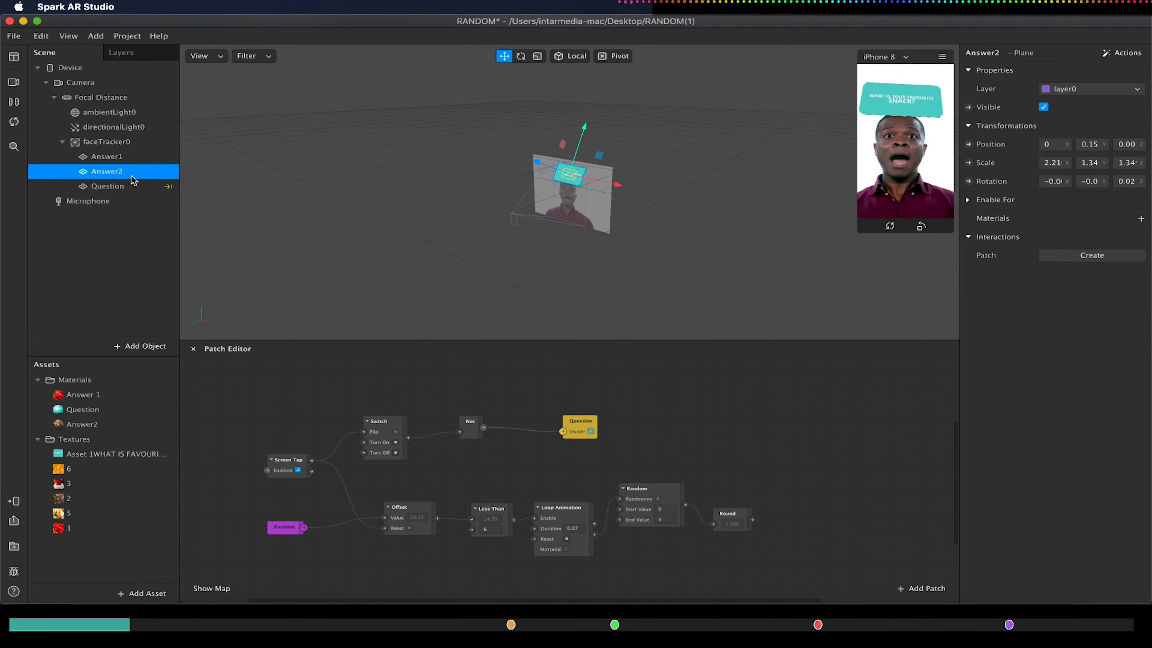
click(1141, 219)
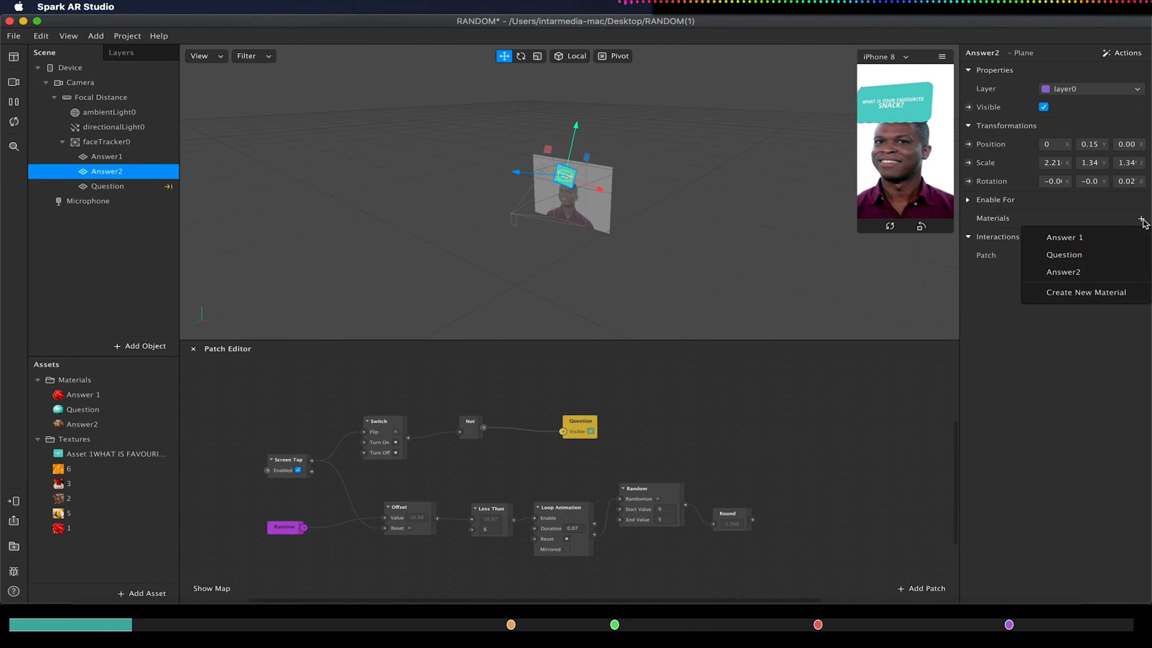
click(1059, 271)
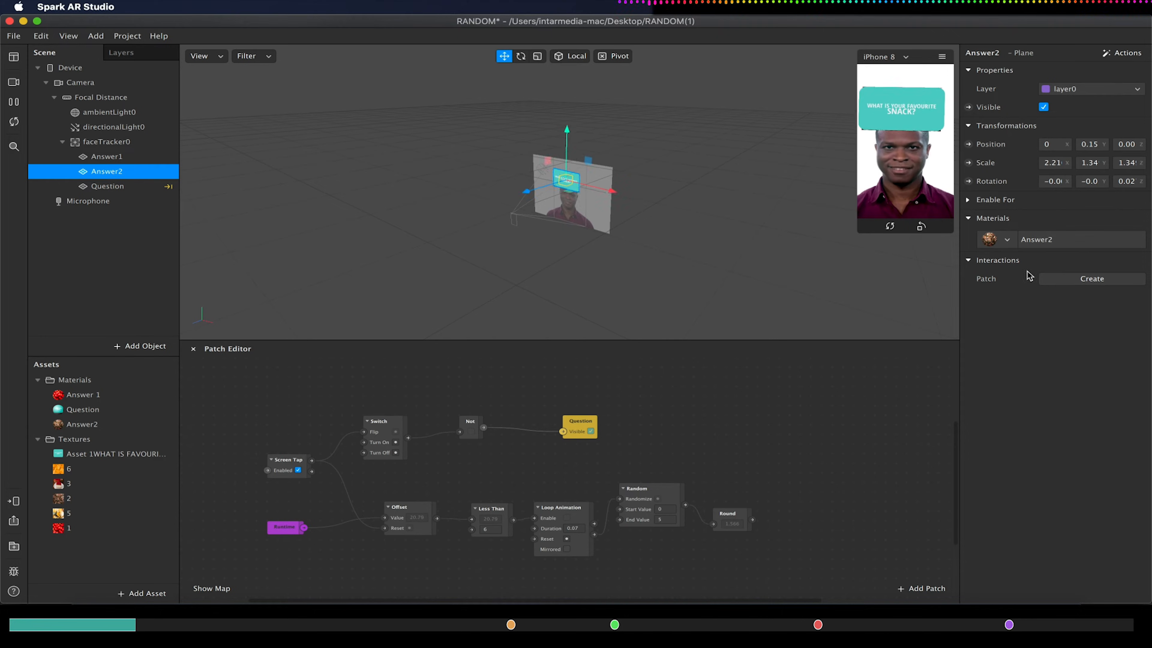
Duplicate the Answer2 material and set the copy's diffuse texture to image 3
click(85, 425)
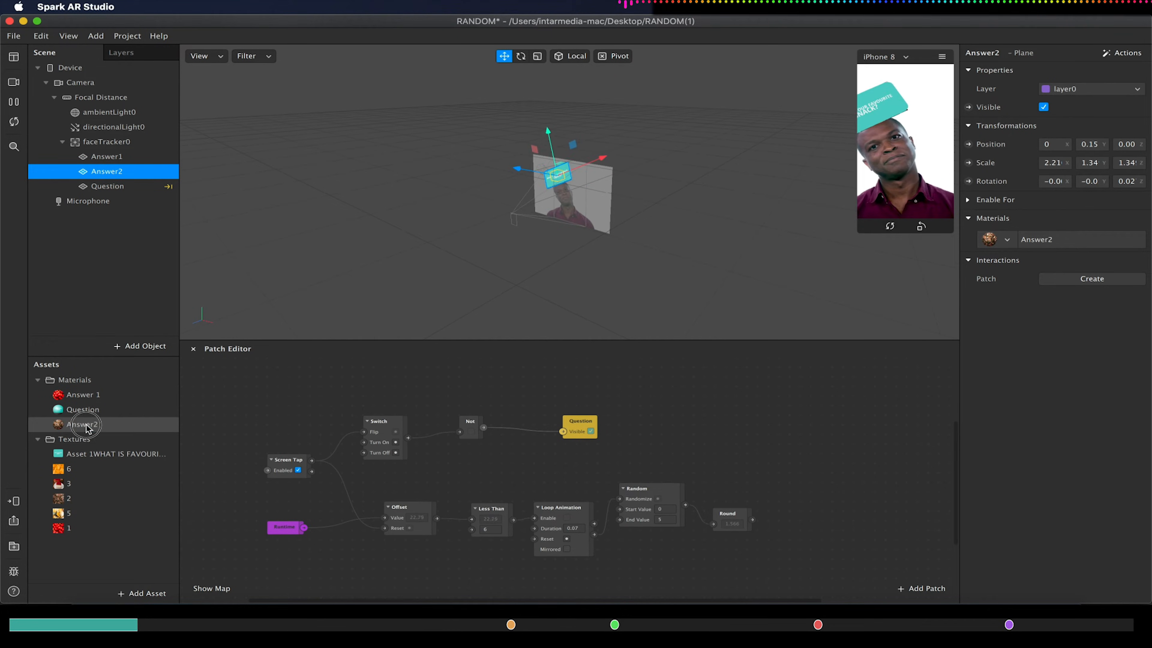
key(super+d)
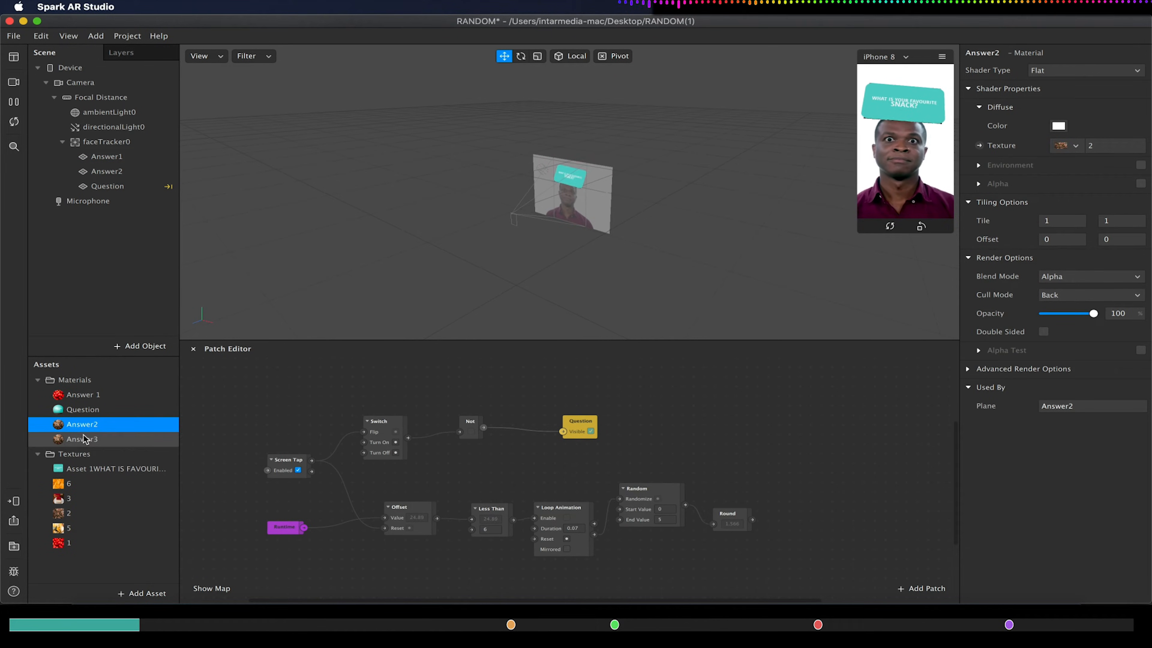
click(84, 439)
click(1075, 146)
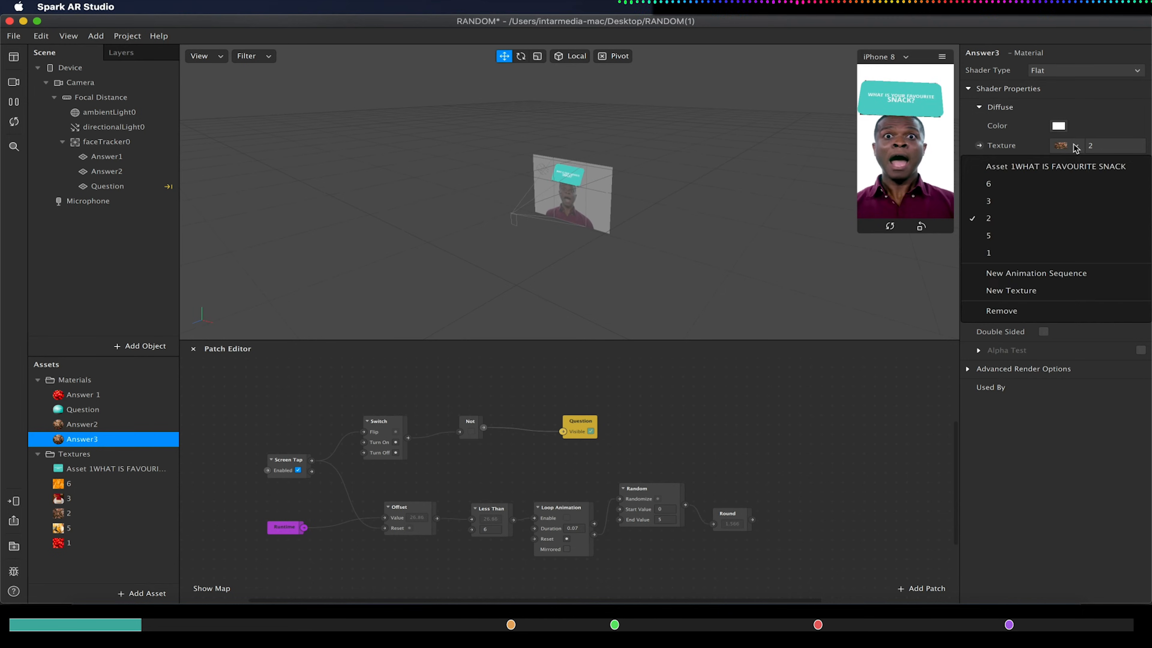
click(1010, 202)
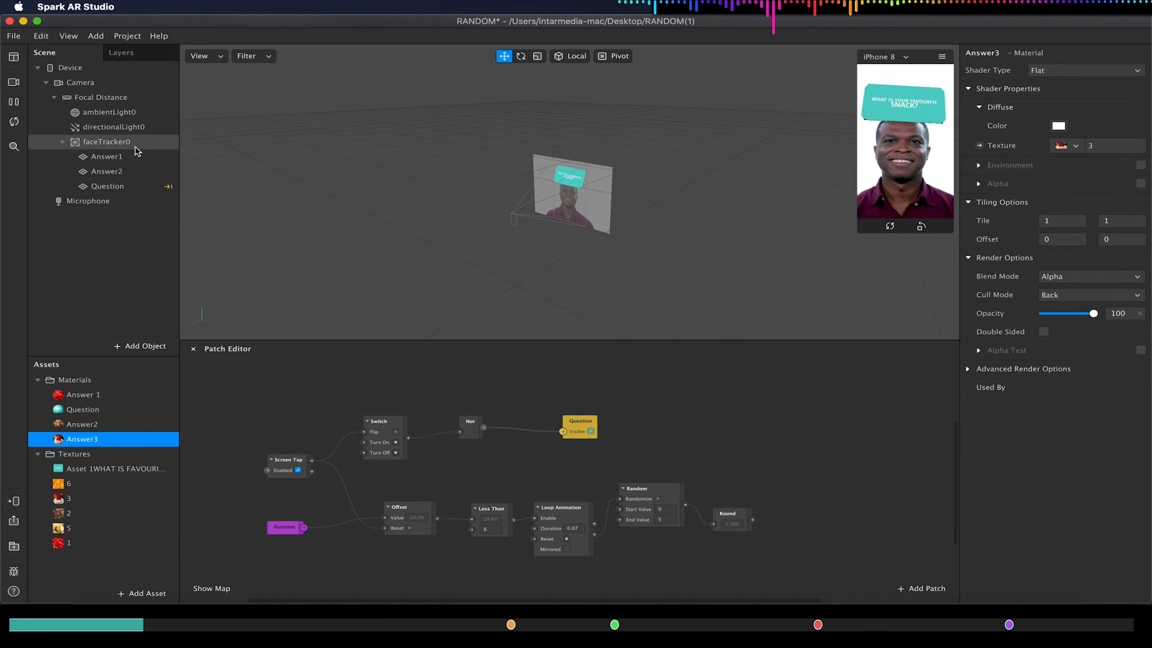
Duplicate the Answer2 plane and assign the Answer3 material to the copy
click(118, 171)
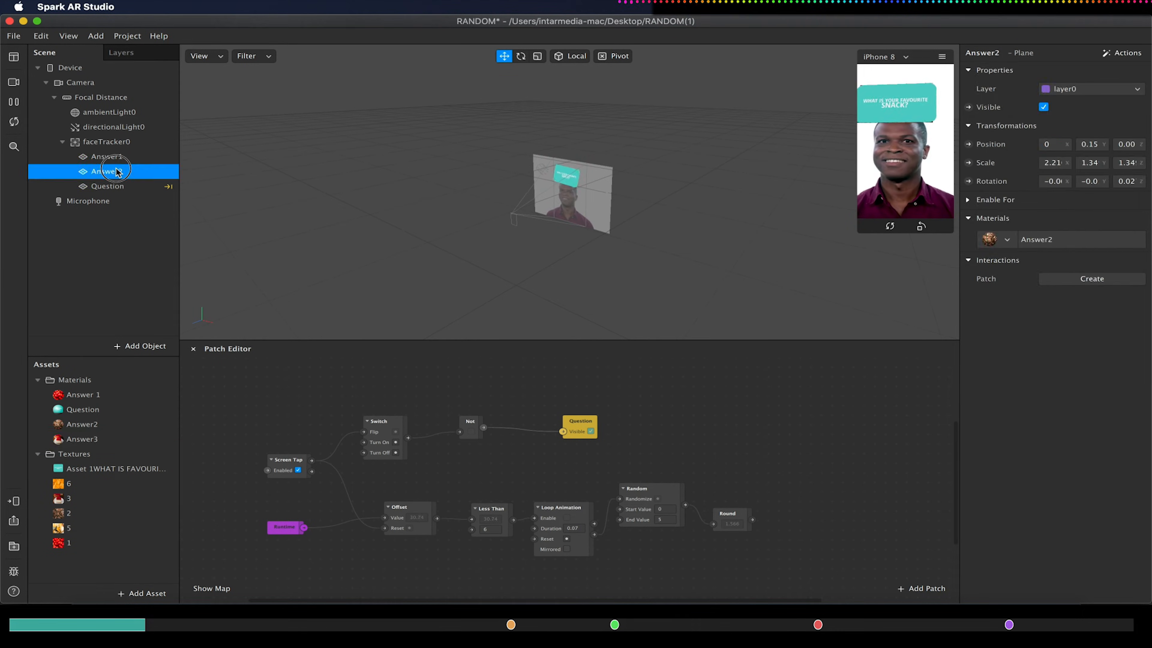
key(ctrl+d)
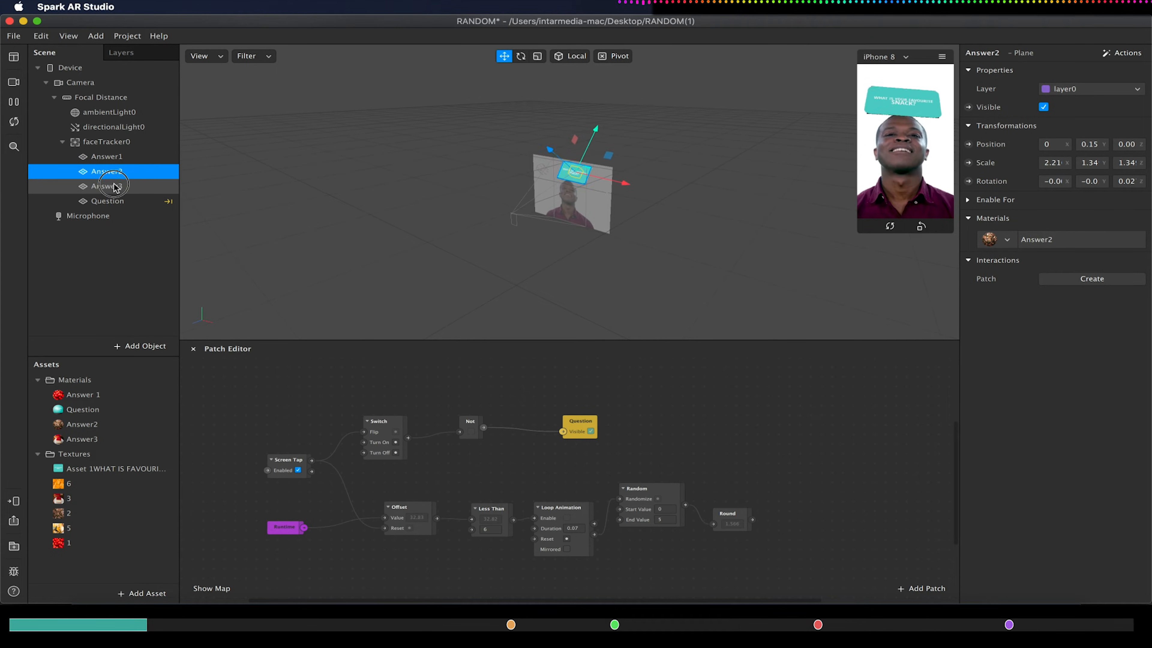
click(113, 186)
click(1003, 239)
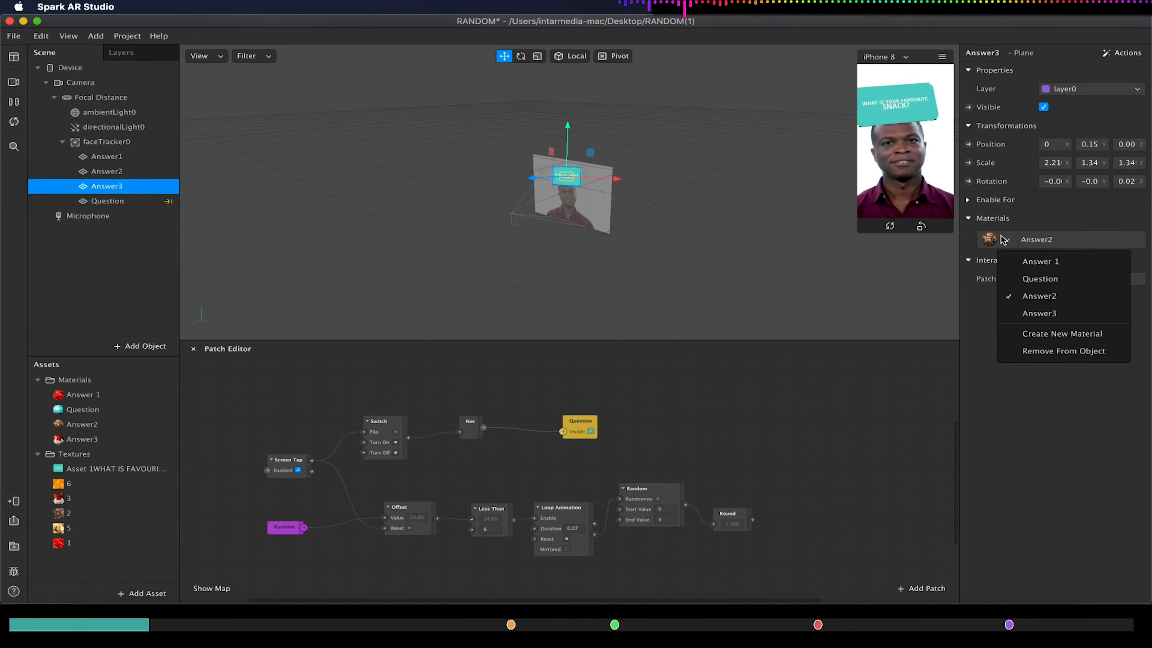
click(1017, 314)
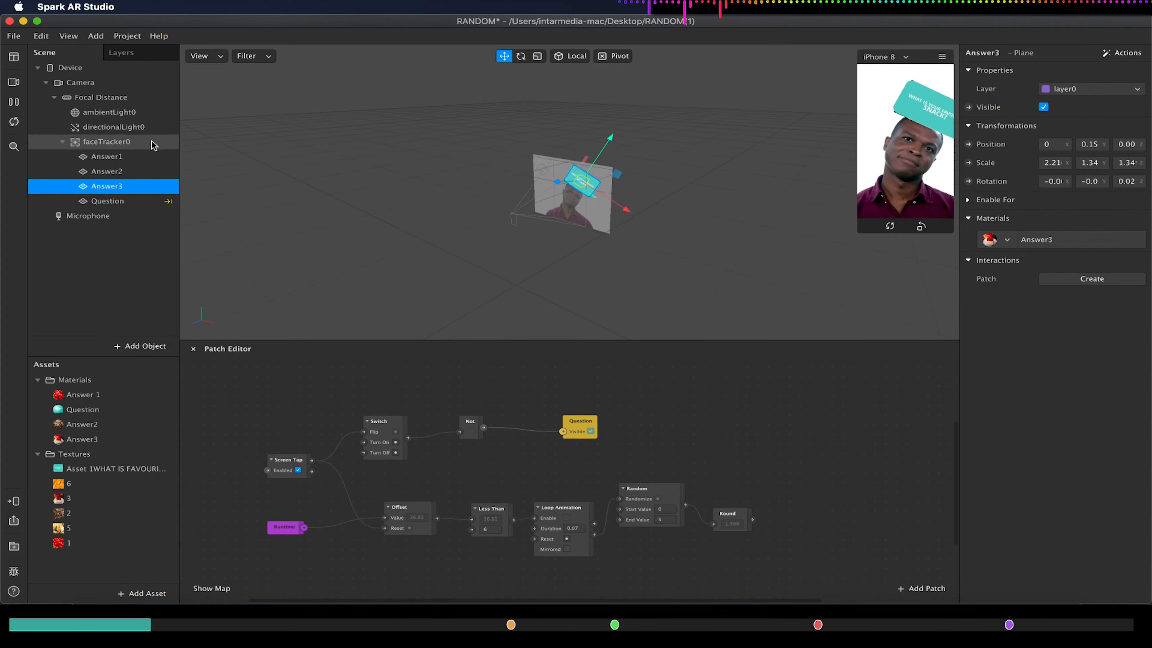
Duplicate the Answer3 plane and open the copy's material choices
key(ctrl+d)
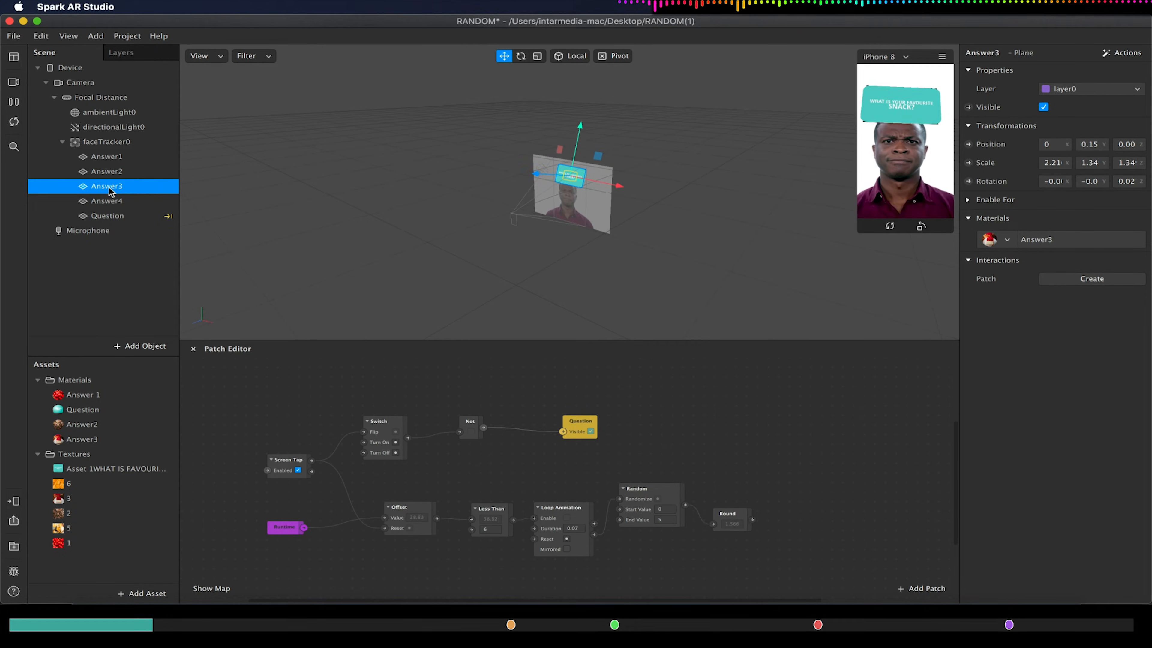
click(107, 206)
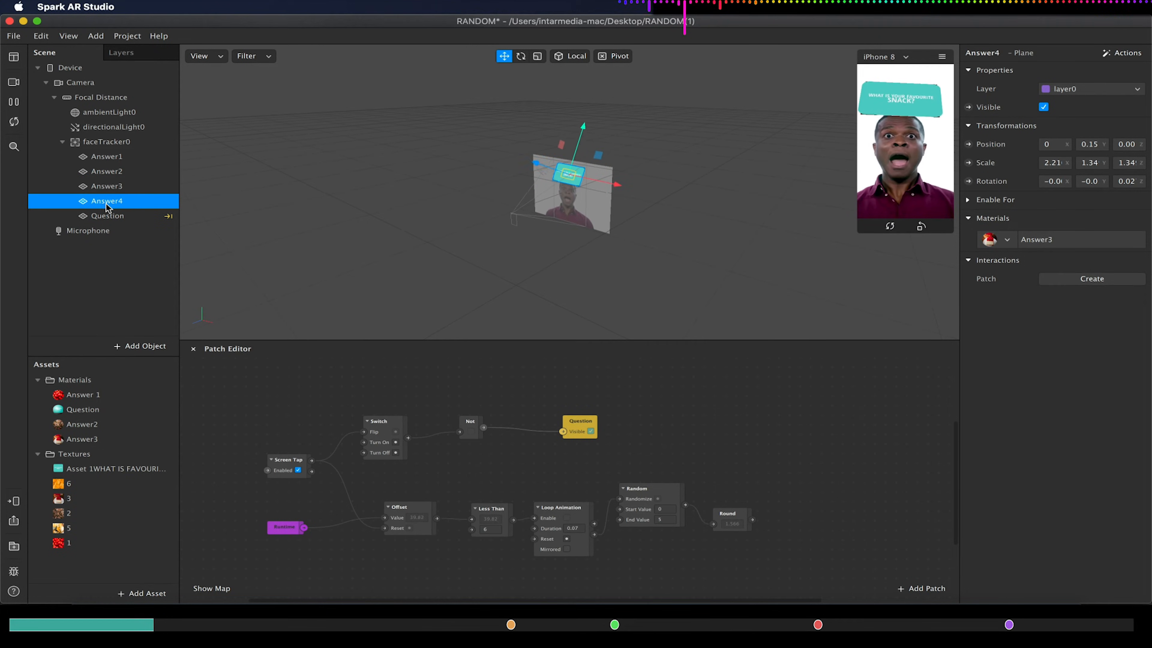
click(1006, 239)
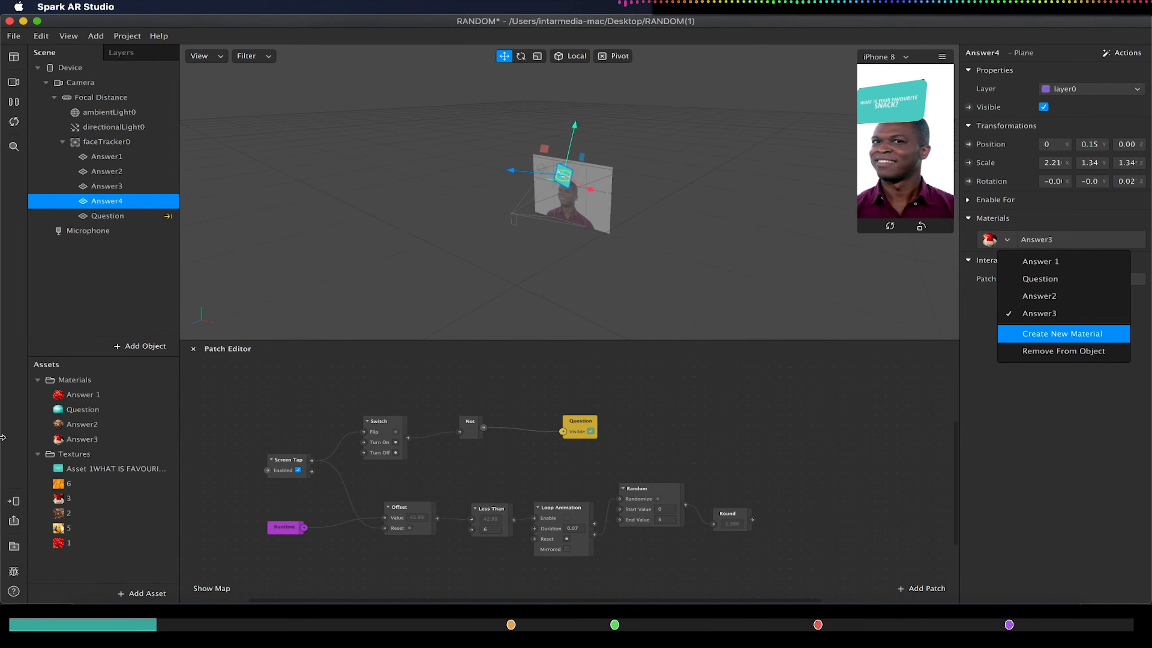
Duplicate the Answer3 material and set the copy's diffuse texture to image 5
click(118, 442)
key(ctrl+d)
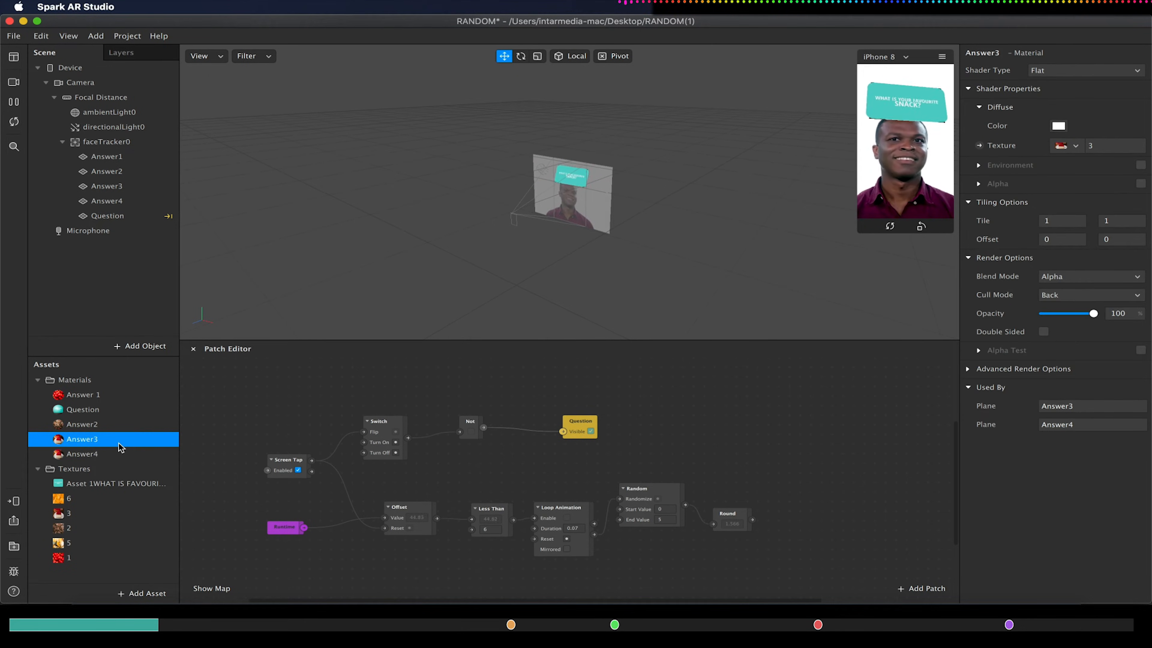
click(108, 454)
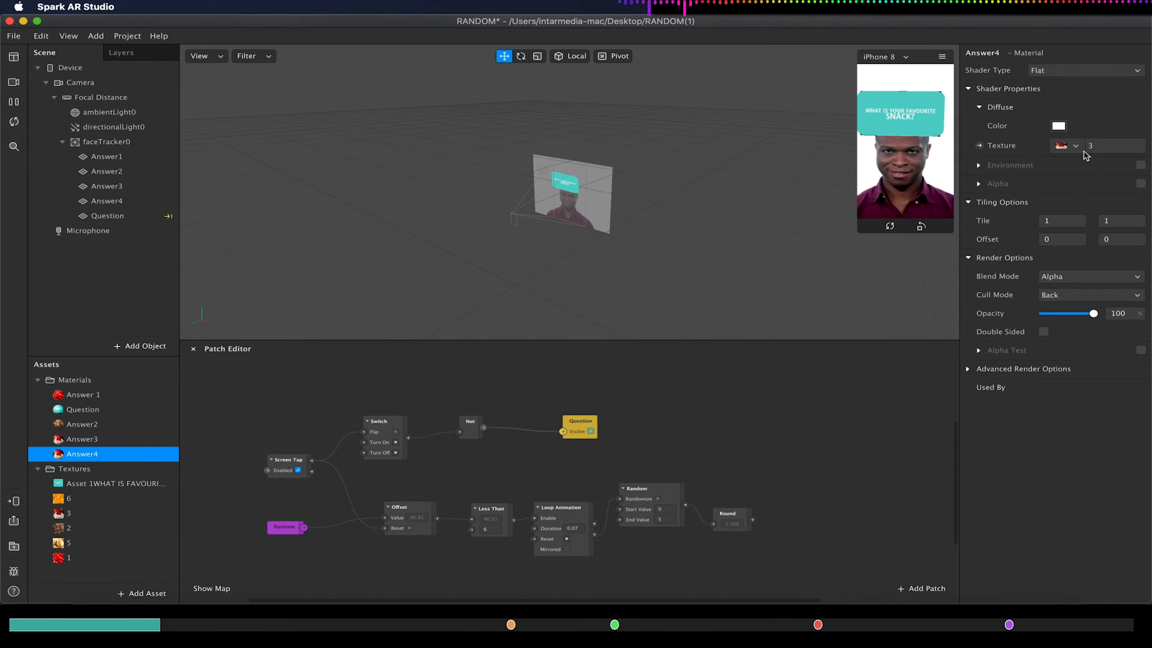
click(1076, 146)
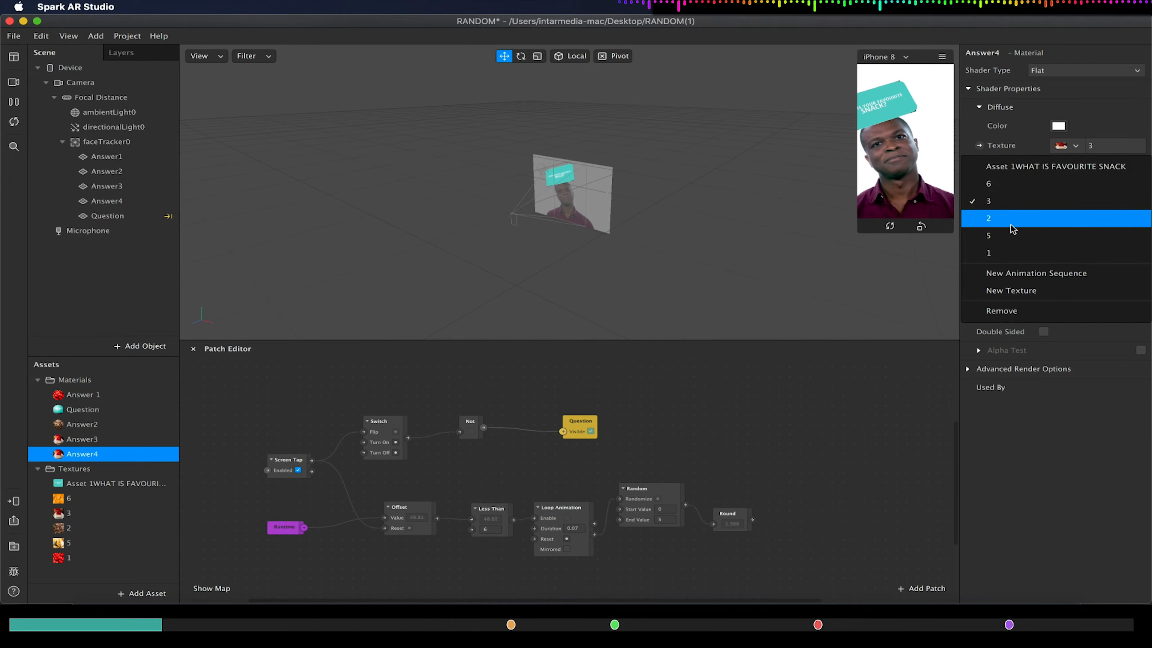
click(1010, 235)
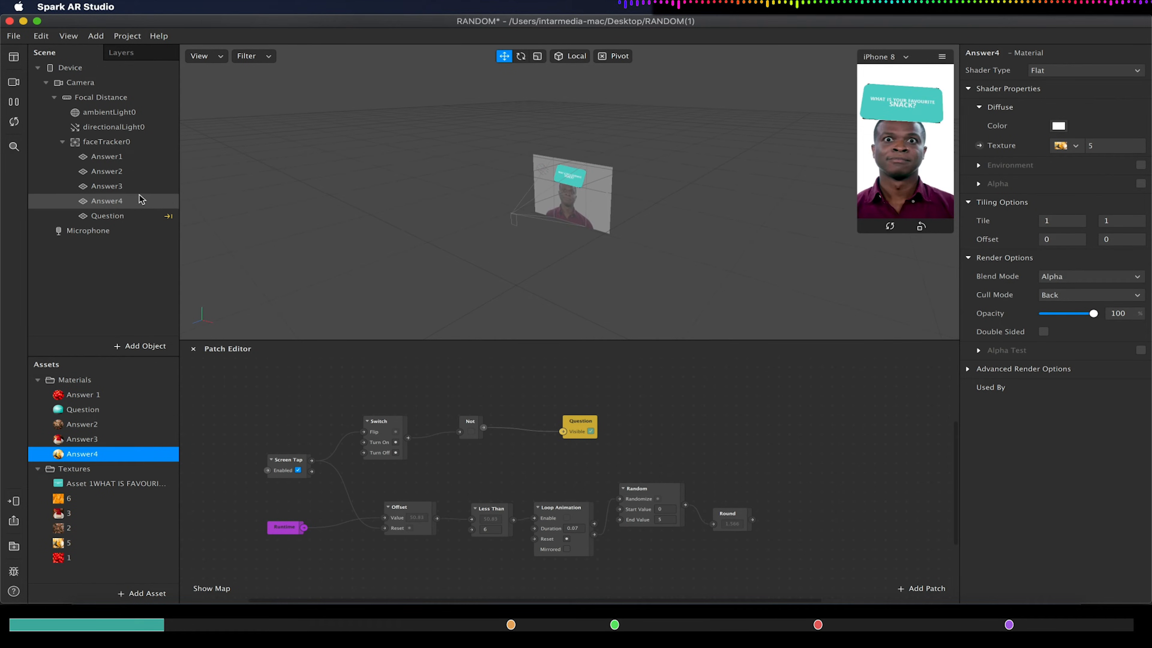
Duplicate the Answer4 plane and select the copy
click(132, 202)
key(super+d)
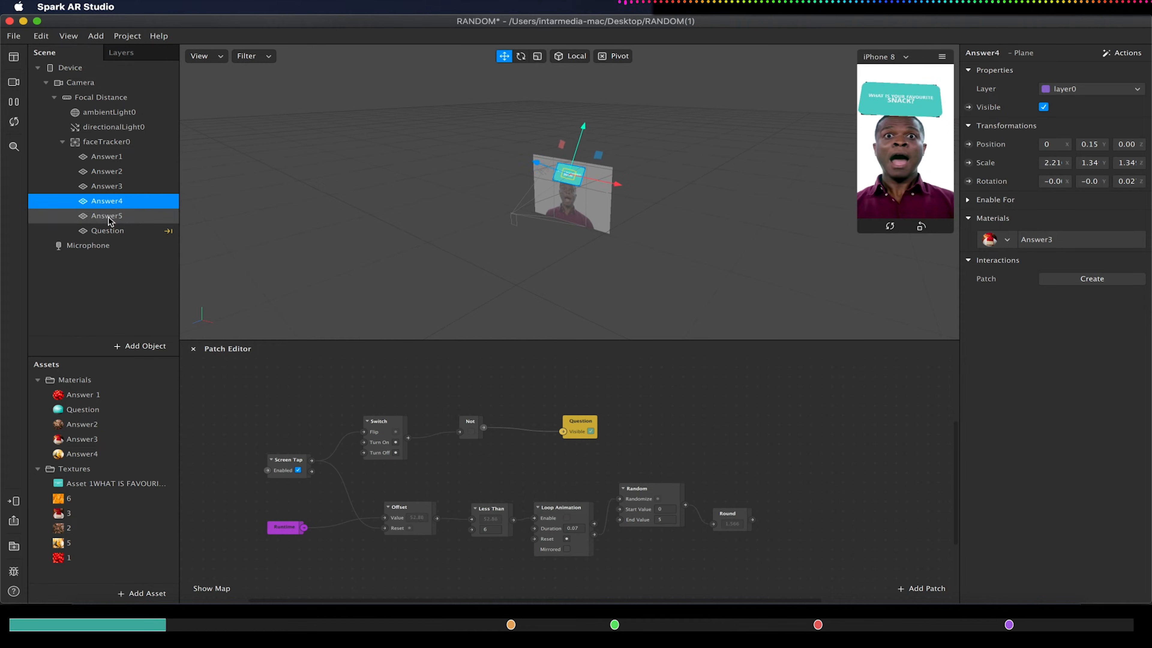
click(109, 217)
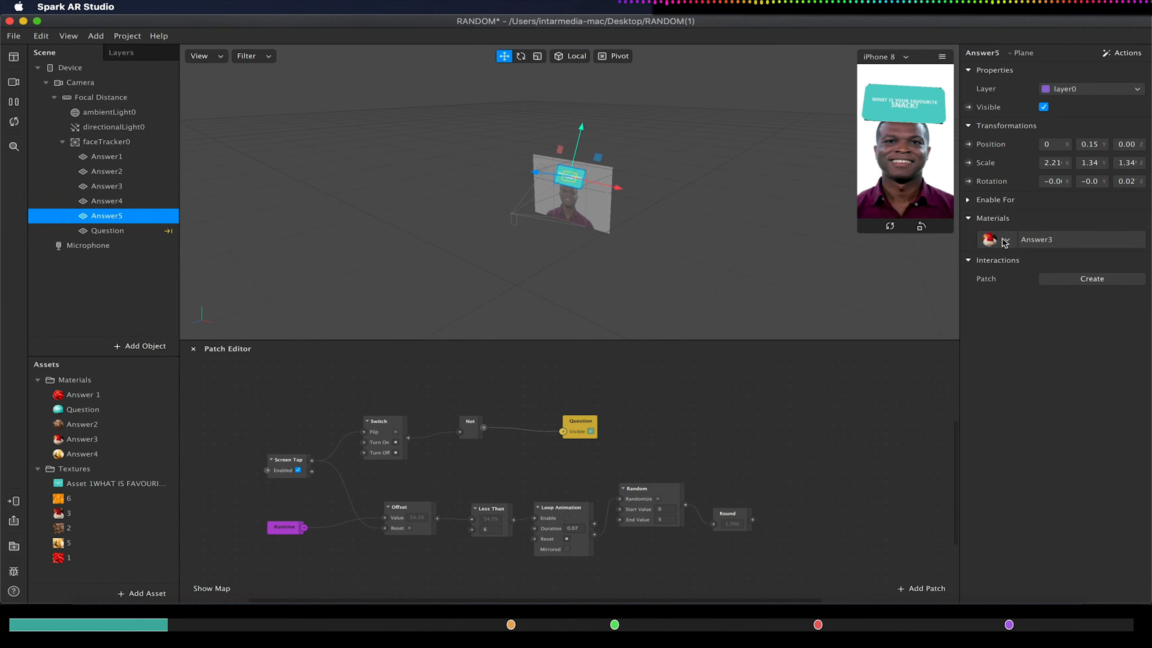
Duplicate the Answer4 material and set the copy's diffuse texture to image 6
click(131, 440)
click(131, 454)
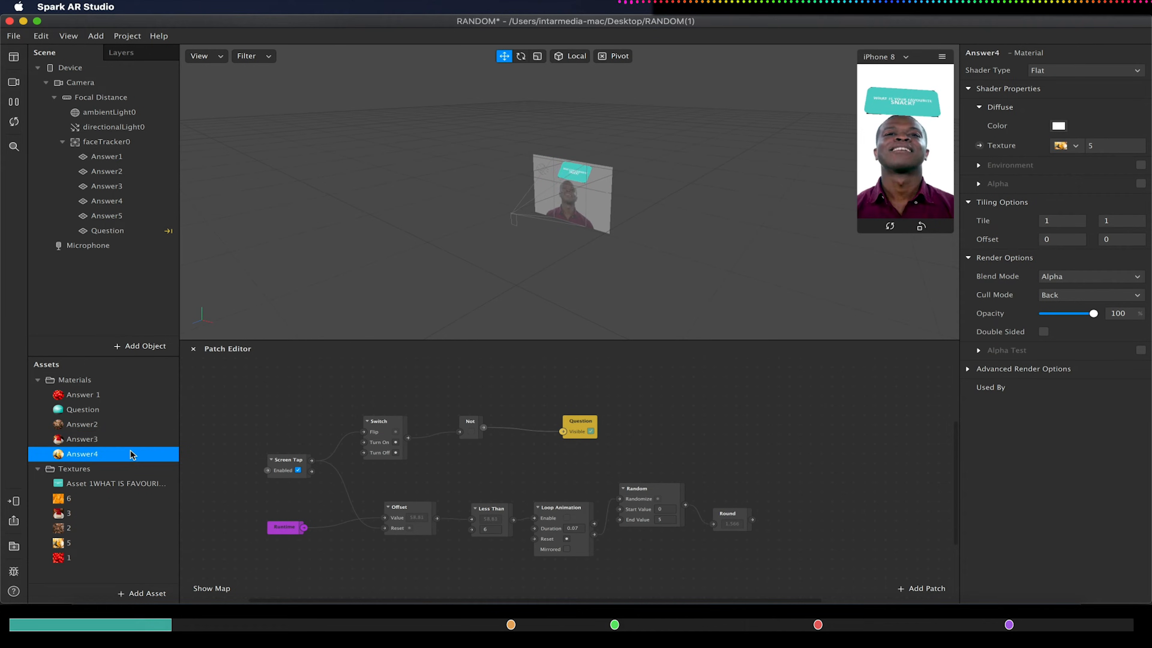
key(super+d)
click(110, 469)
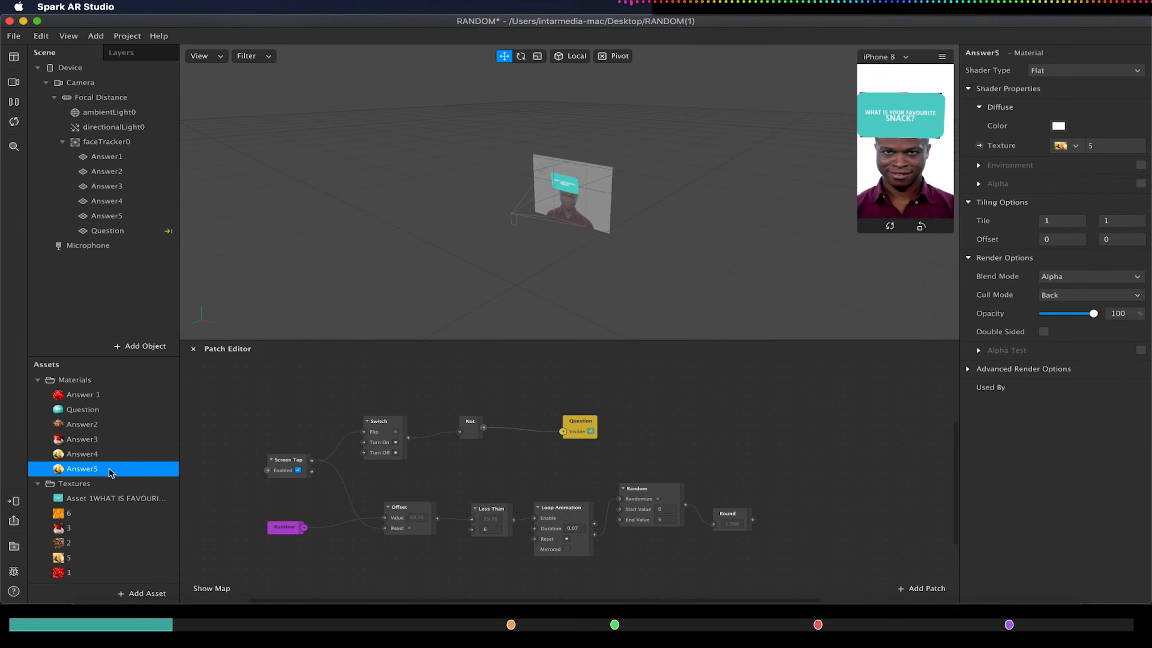
click(1070, 145)
click(1017, 186)
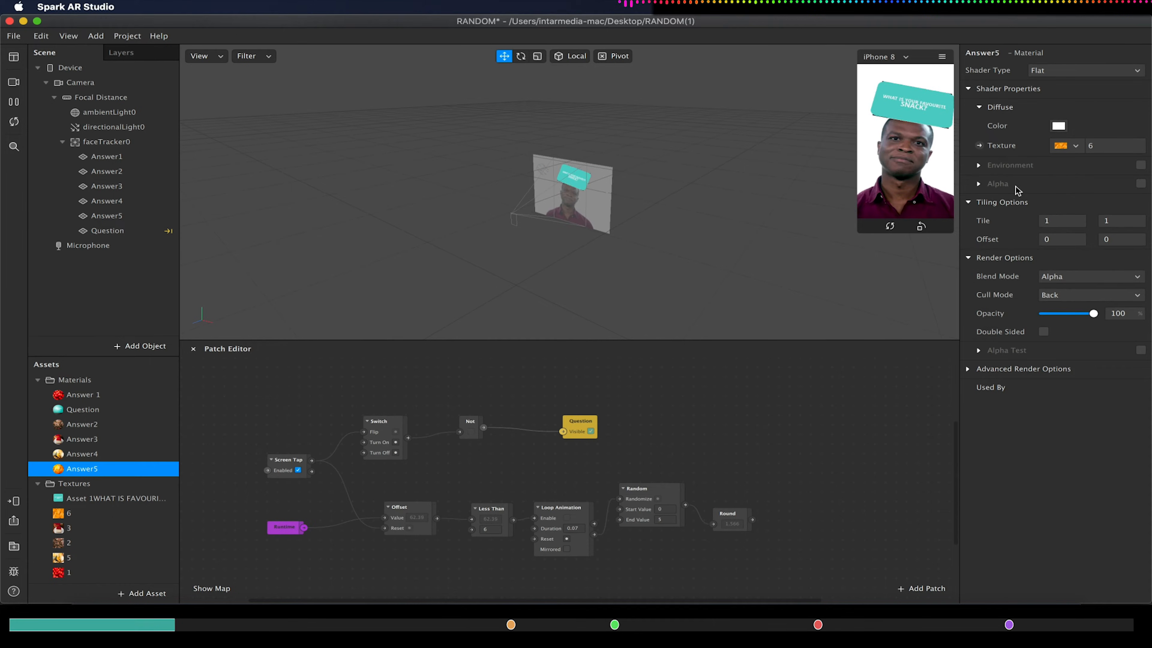
Assign the Answer4 material to the Answer4 plane and the Answer5 material to the Answer5 plane
click(106, 200)
click(1006, 240)
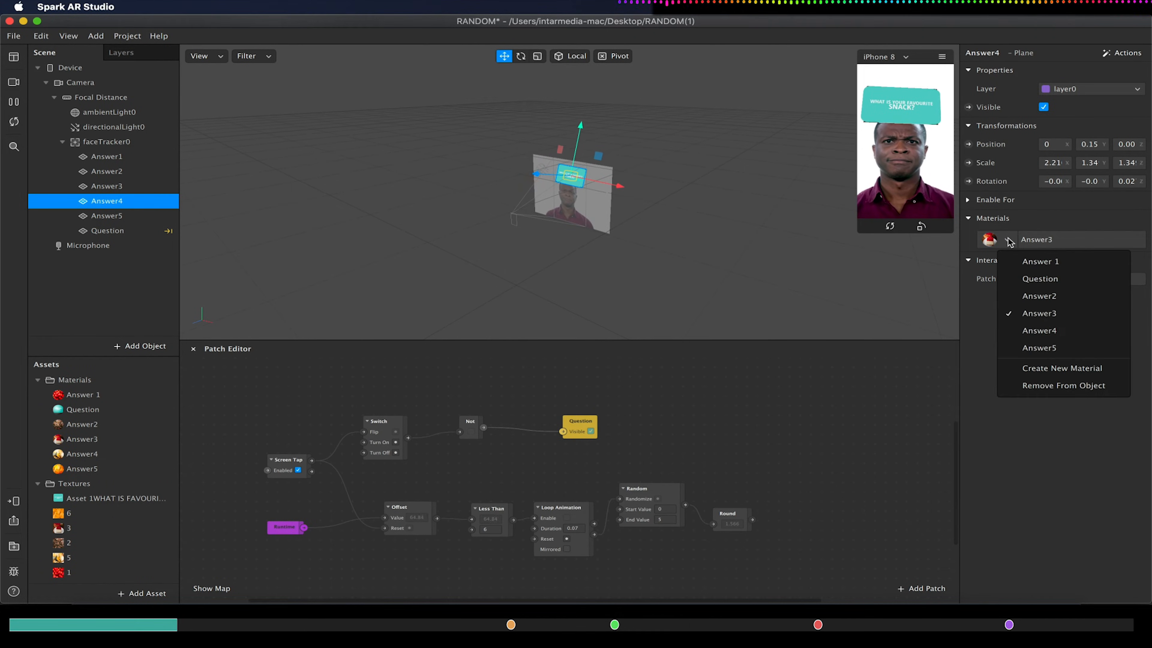
click(1038, 326)
click(111, 217)
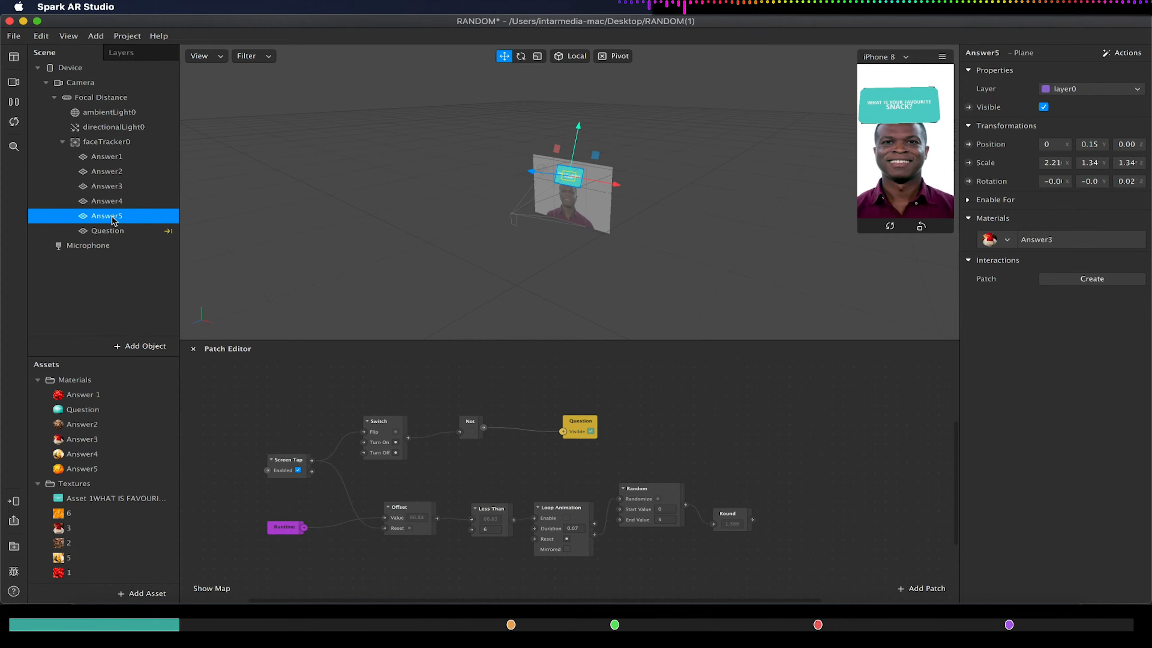
click(1005, 242)
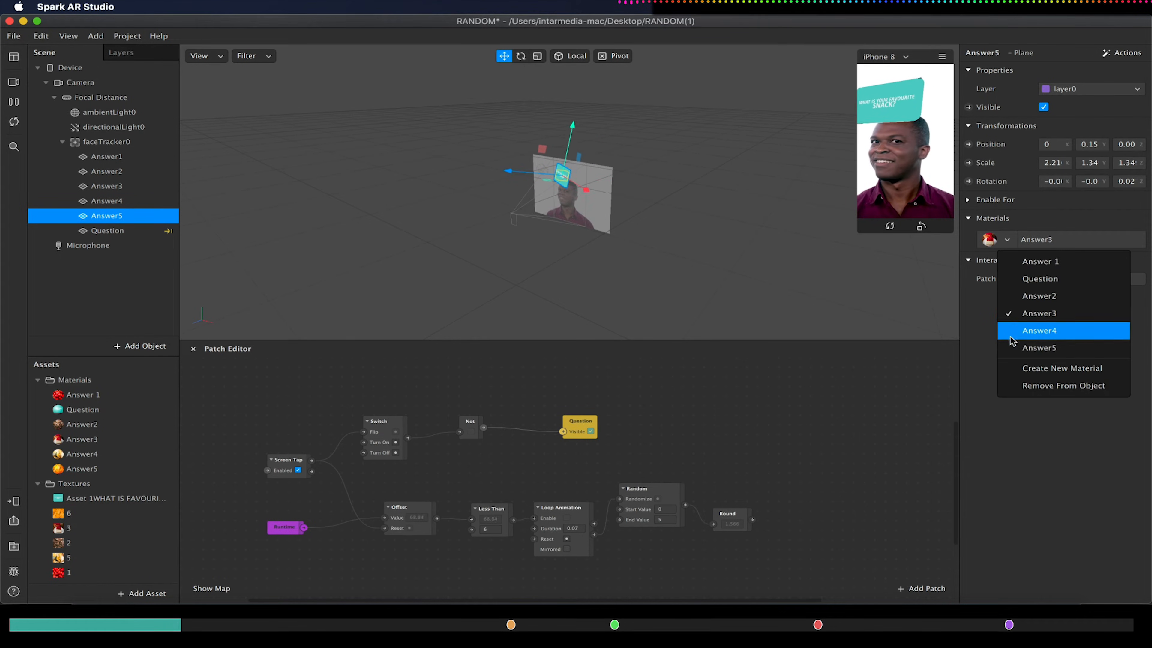
click(1015, 346)
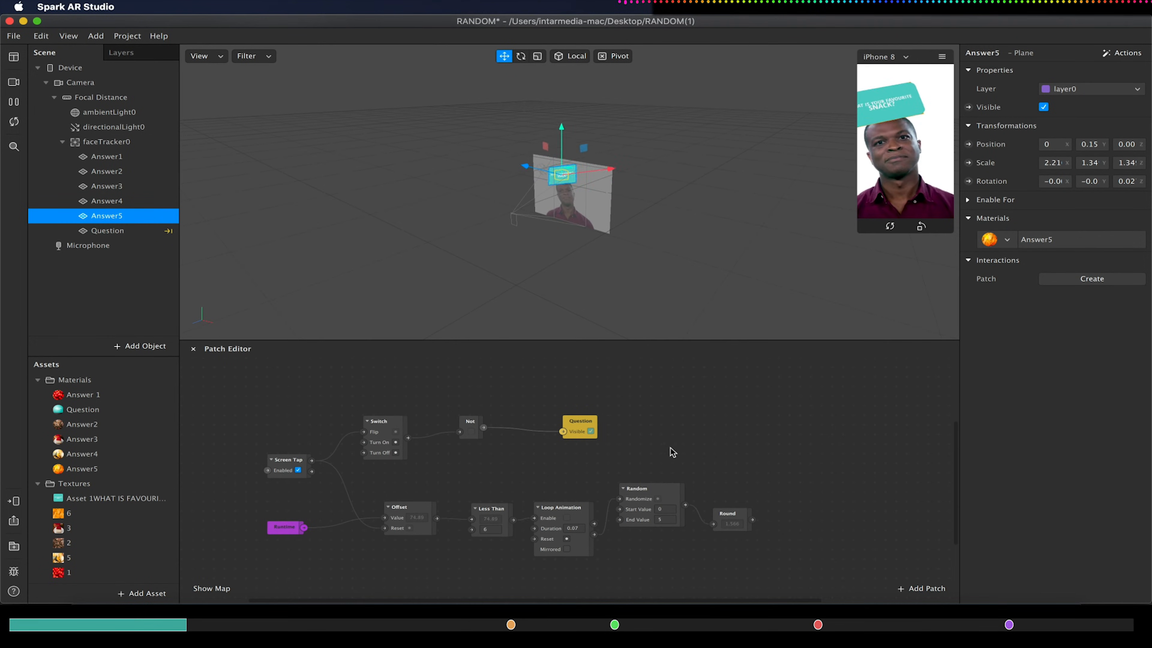
Move the Round patch up and add an Equals Exactly patch fed by its output, placed above and beyond it
scroll(676, 453, right, 5)
scroll(676, 453, down, 1)
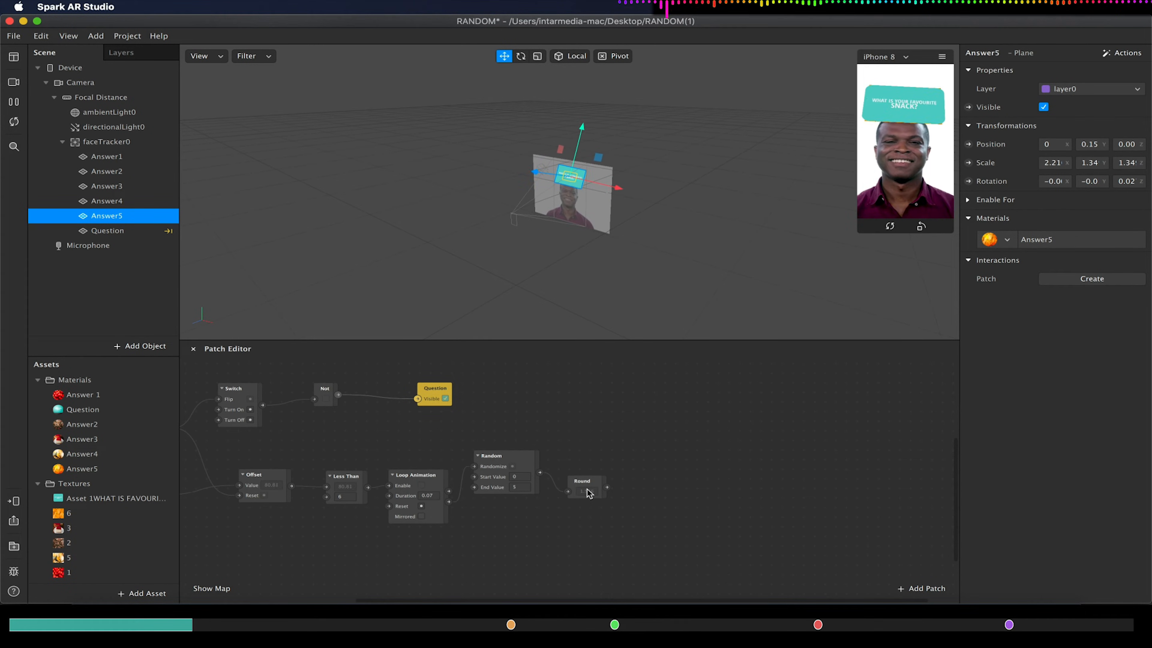
drag(586, 483, 657, 429)
text(equ)
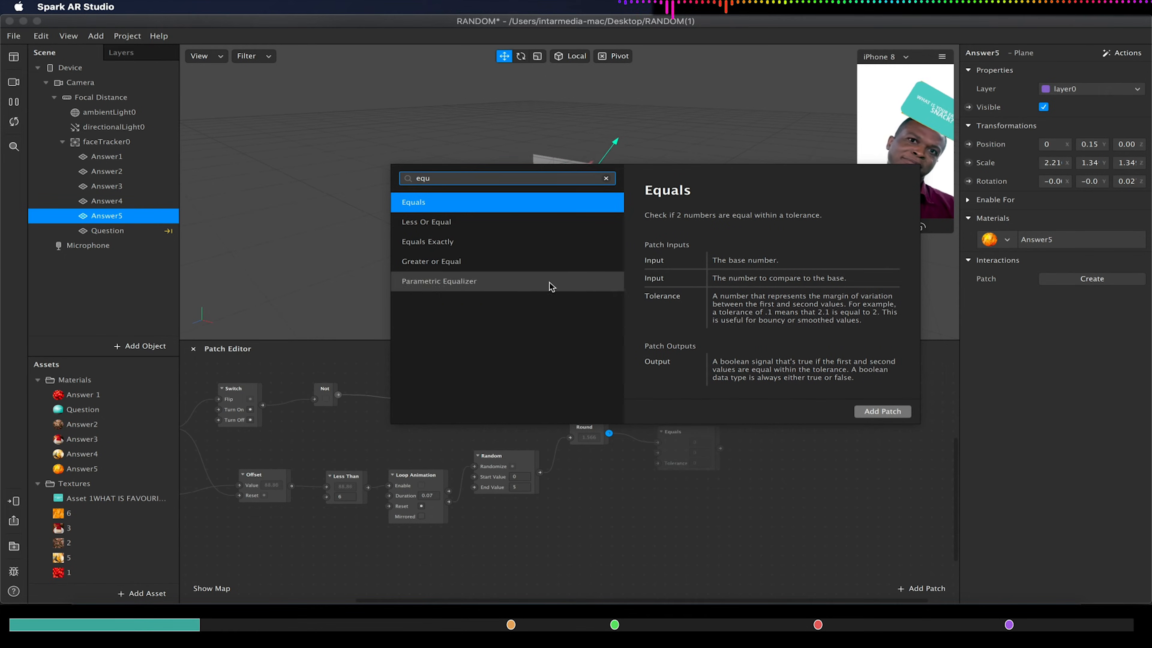
click(428, 242)
click(882, 412)
drag(676, 437, 665, 394)
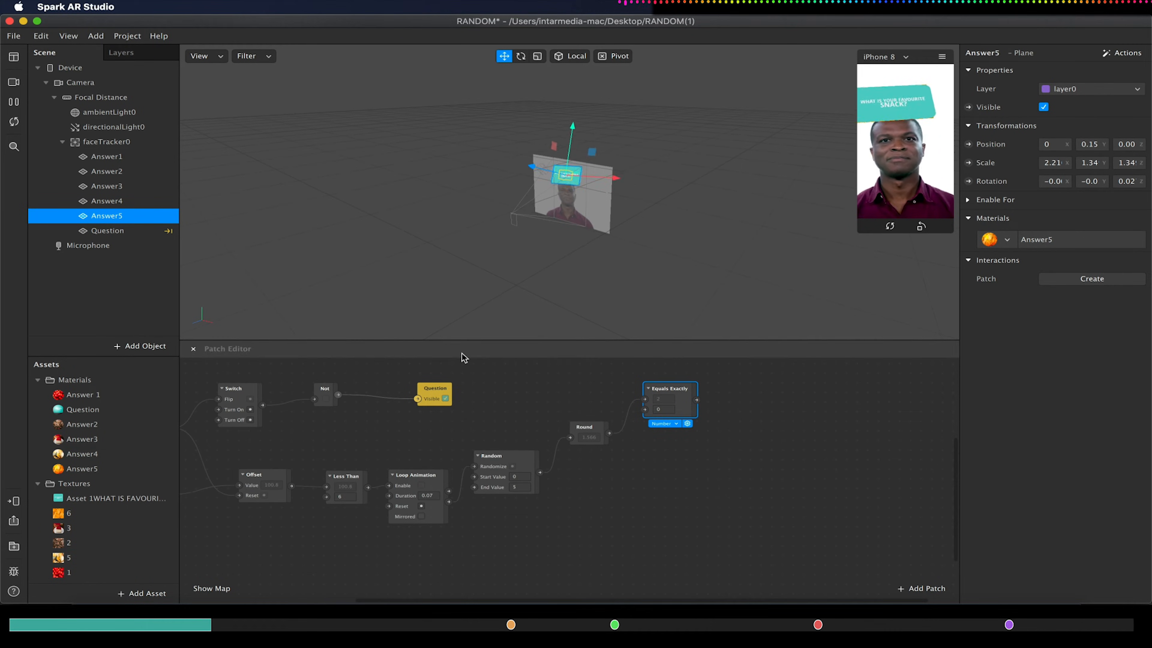
Create a patch for the Answer1 plane's visibility and connect the Equals Exactly output to it
click(144, 159)
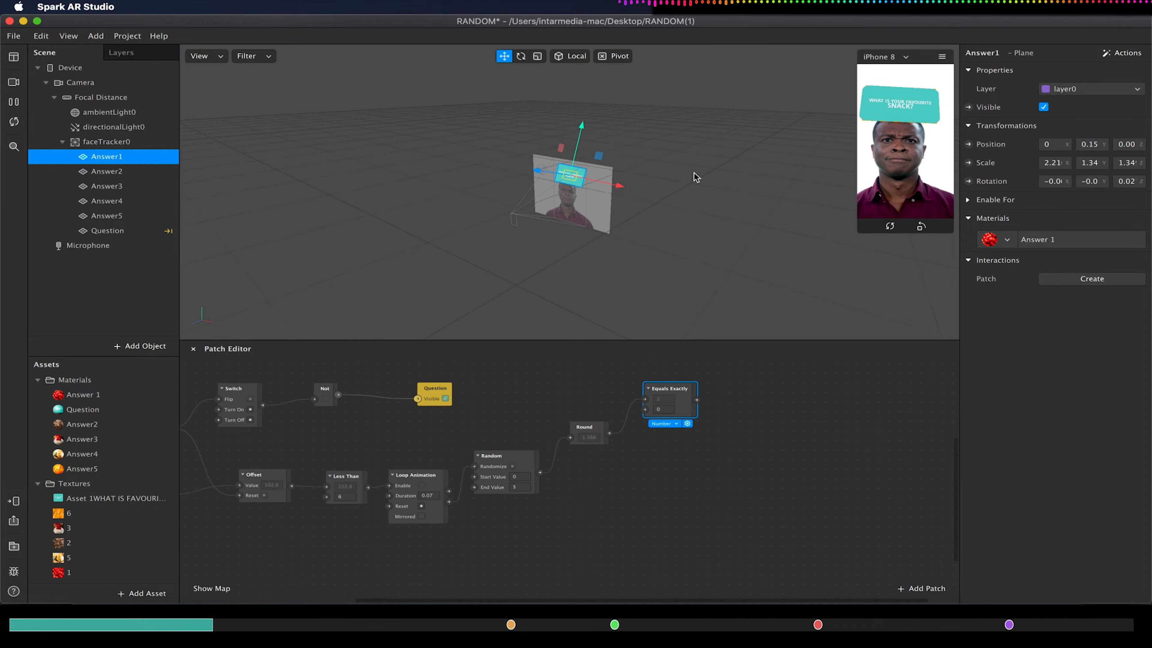
click(969, 107)
drag(603, 484, 720, 403)
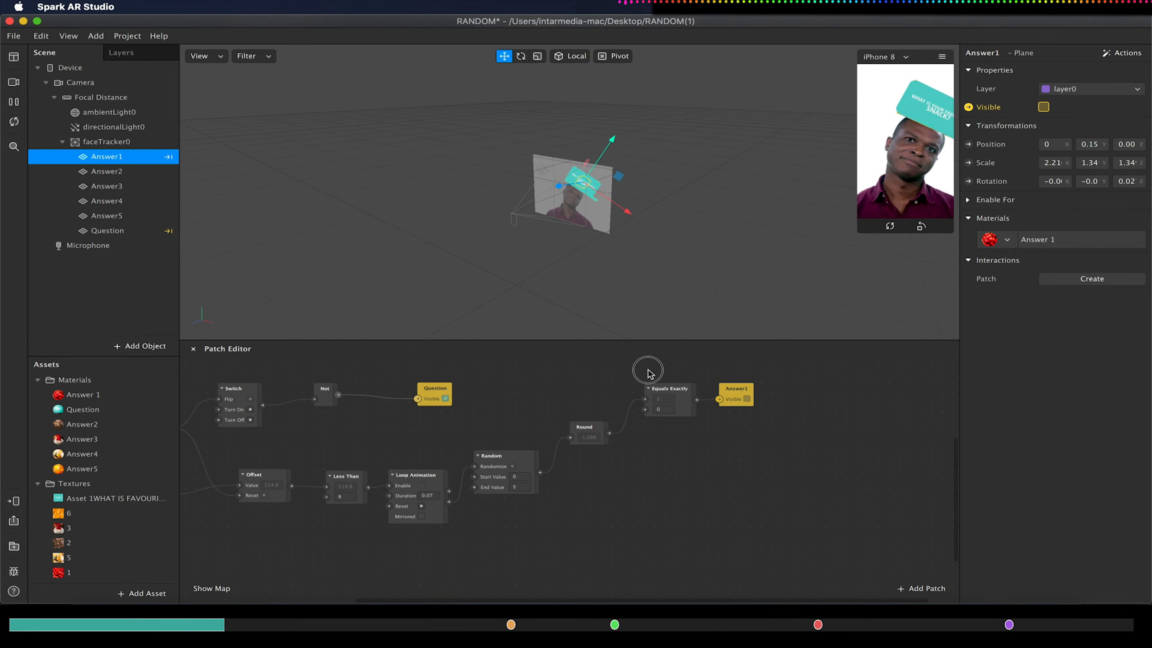
drag(649, 371, 725, 415)
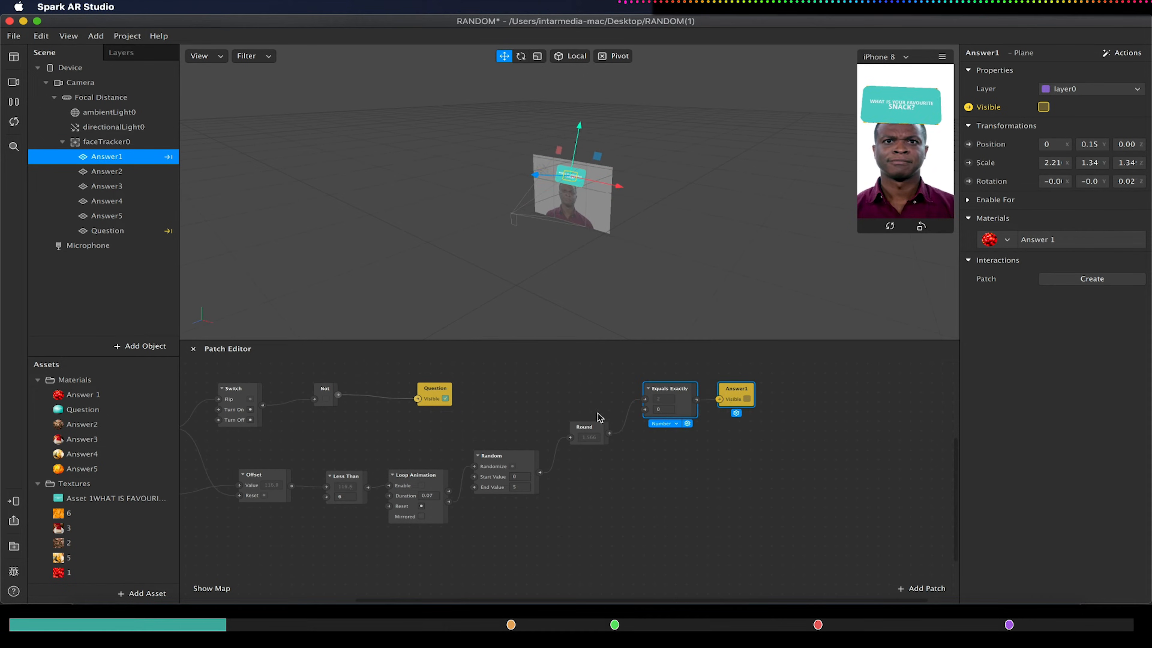
click(581, 402)
click(561, 376)
drag(751, 454, 751, 456)
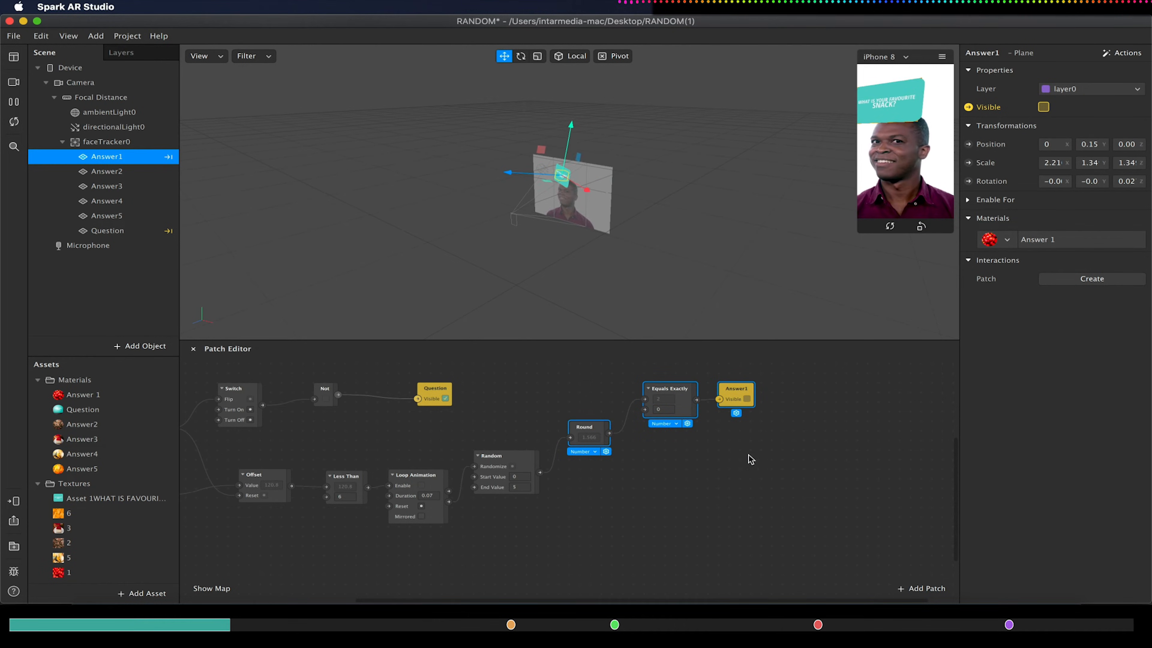
click(613, 437)
Duplicate the Round and Equals Exactly pair four times, stacking the copies in a column below the original
drag(562, 366, 683, 474)
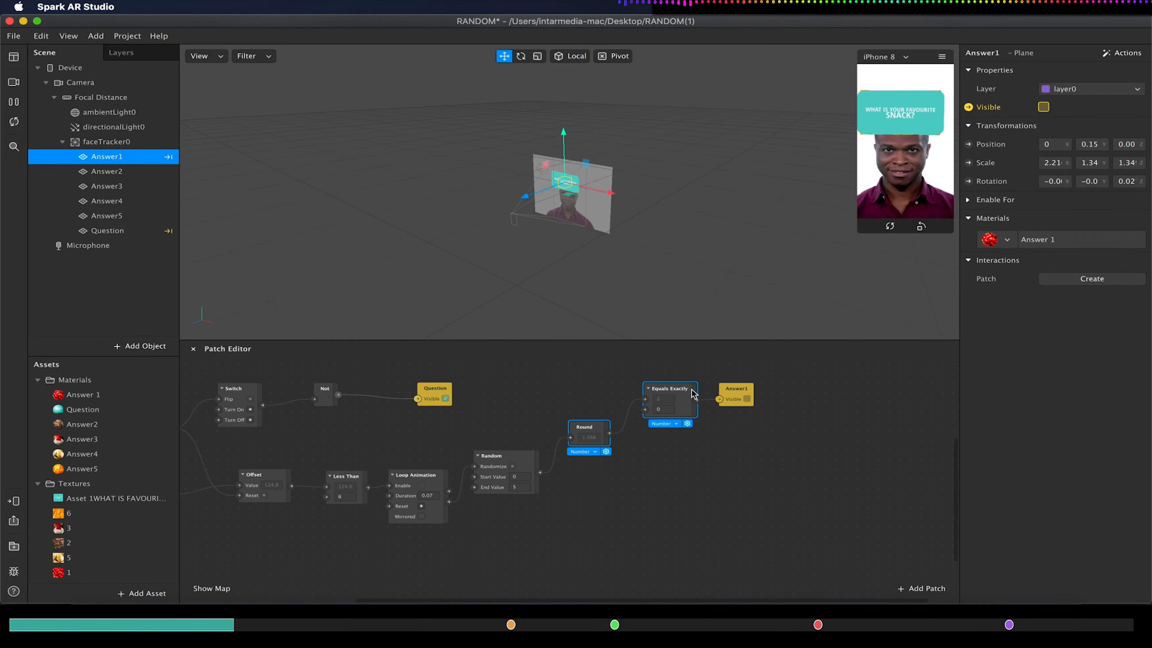
key(super+d)
drag(617, 449, 605, 477)
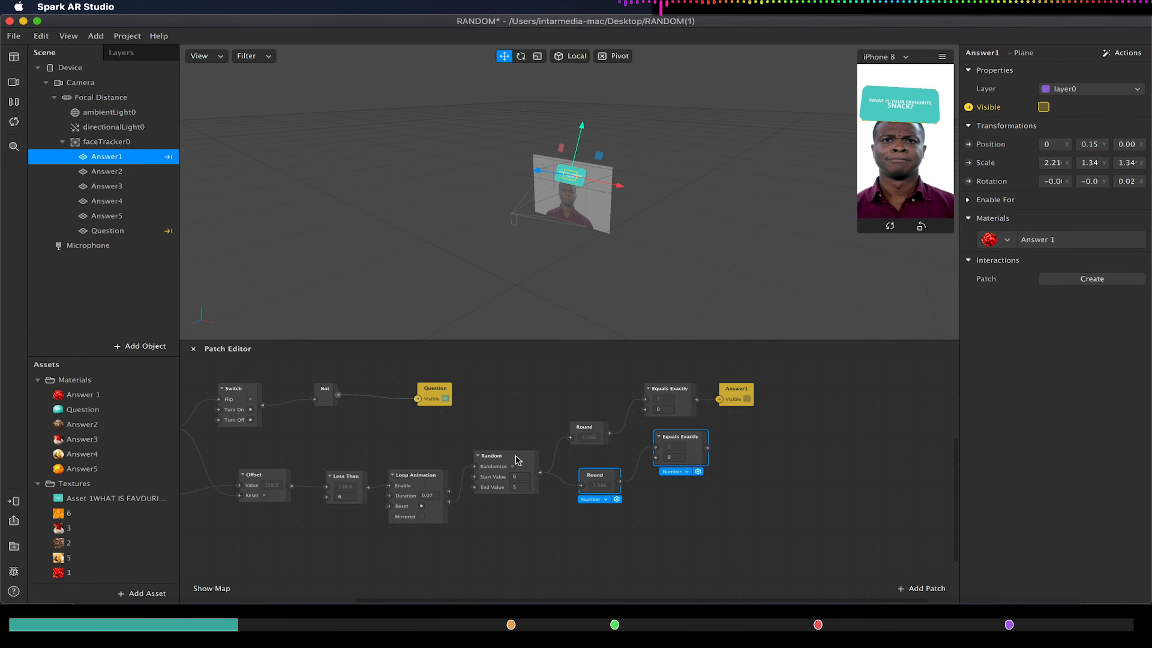
key(super+d)
drag(626, 503, 596, 576)
key(super+d)
scroll(598, 573, down, 3)
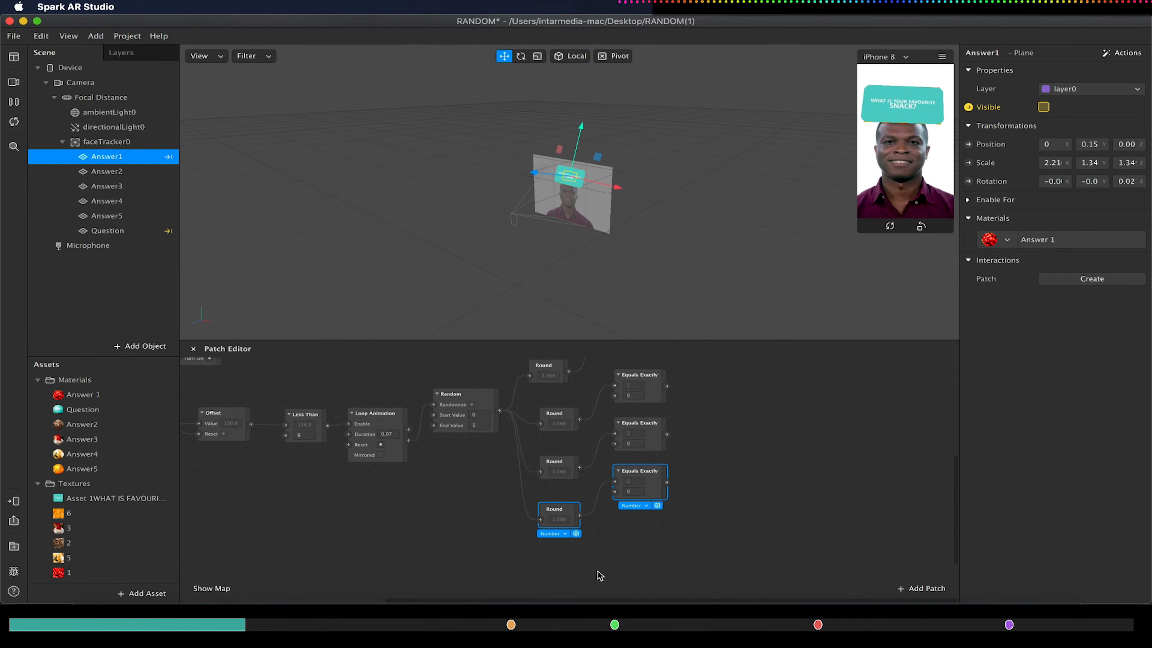
key(super+d)
drag(590, 546, 561, 576)
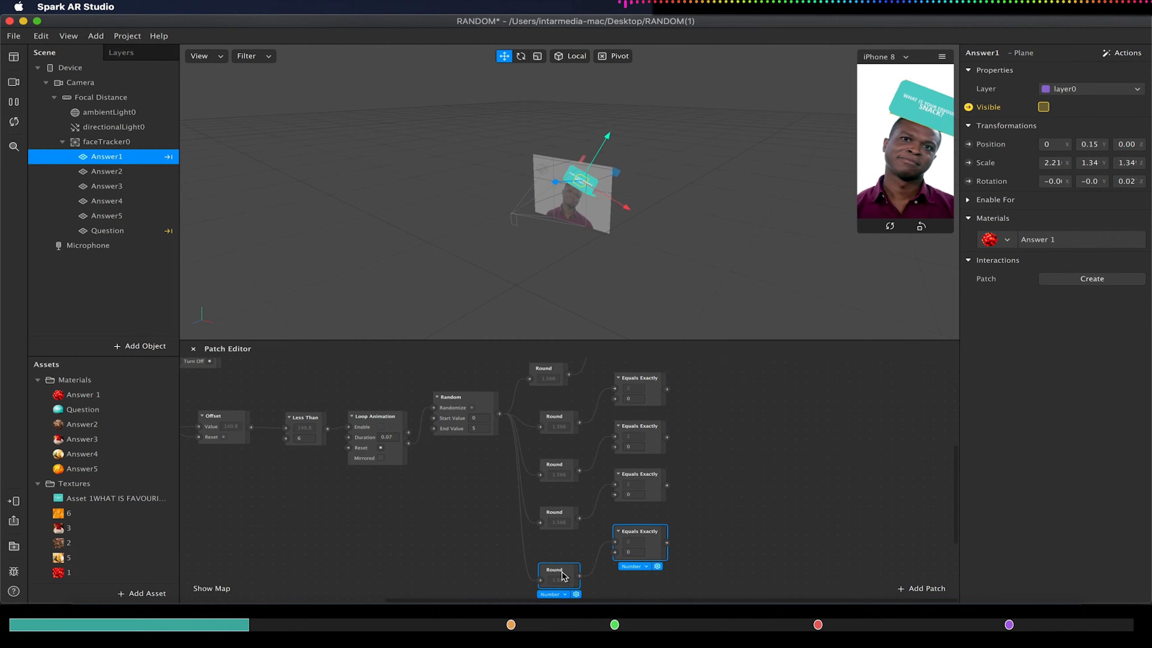
Set the comparison values of the four copied Equals Exactly patches to 1, 2, 3 and 4 in descending order of placement
scroll(562, 575, up, 1)
click(723, 402)
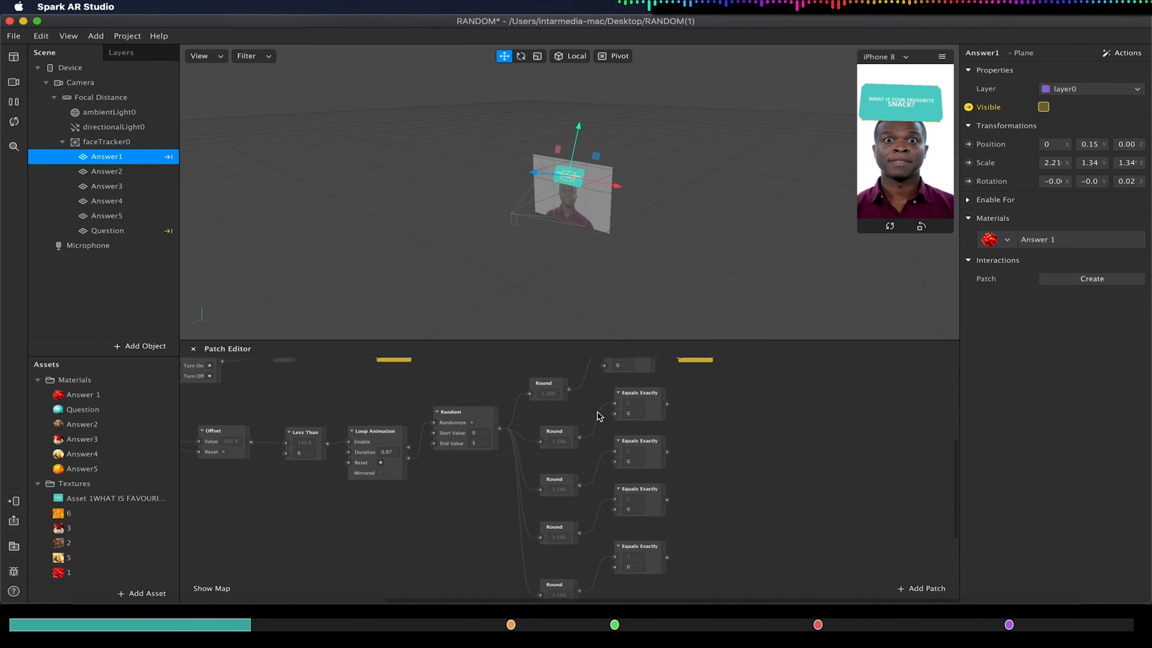
click(644, 411)
click(635, 412)
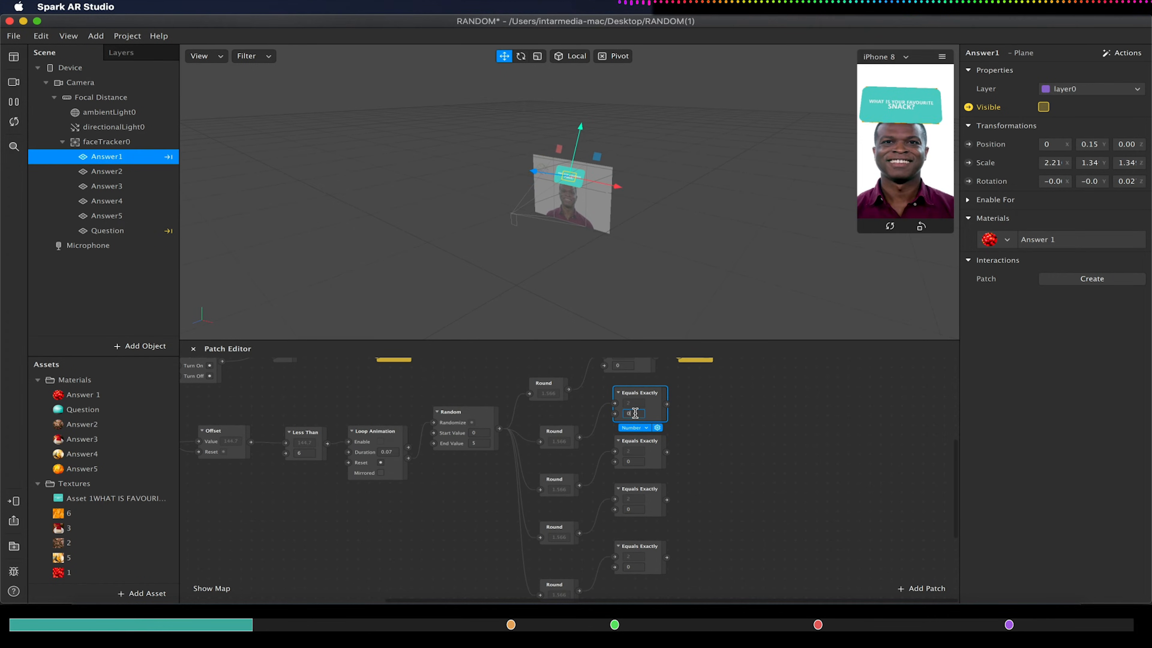
text(1)
click(635, 461)
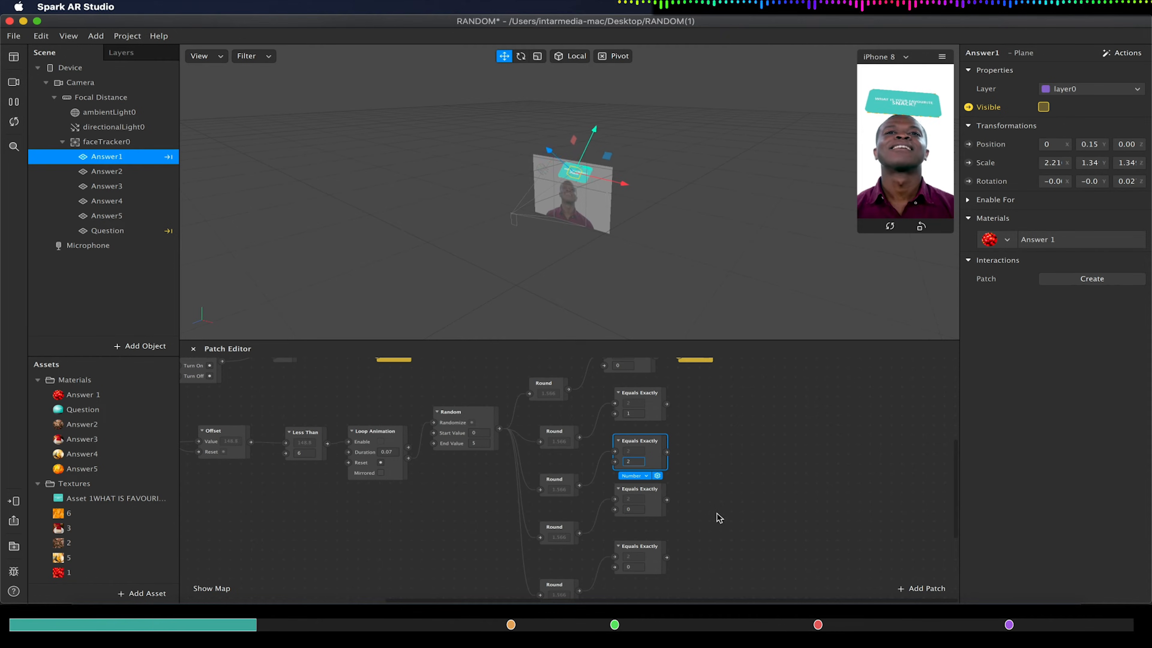
click(634, 509)
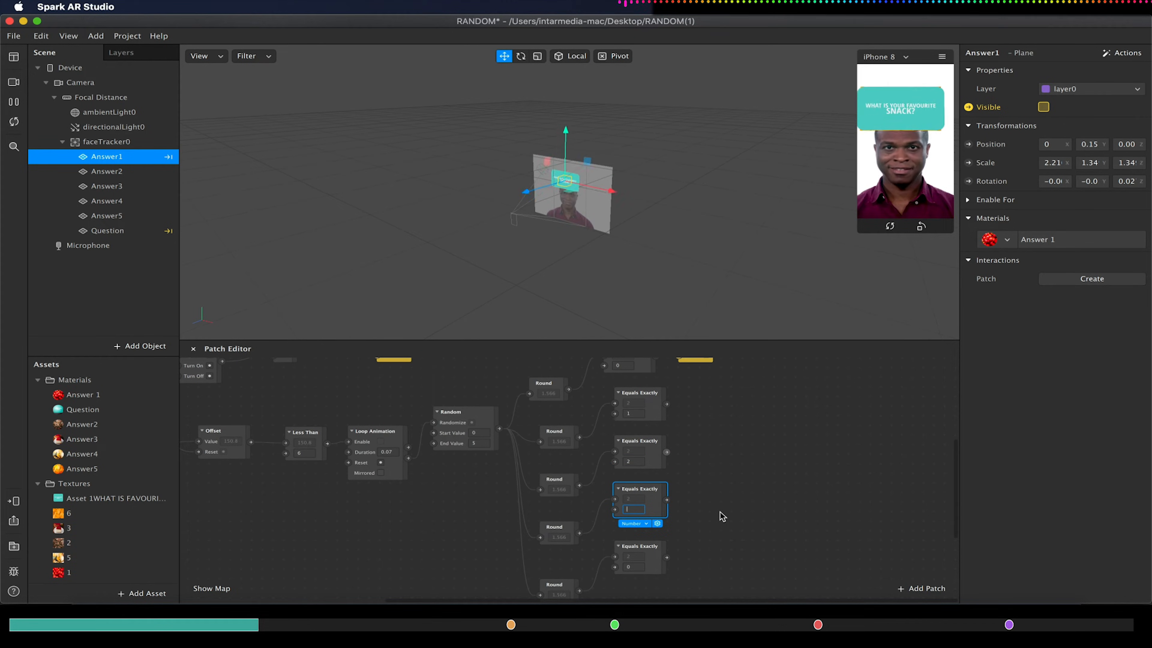
text(3)
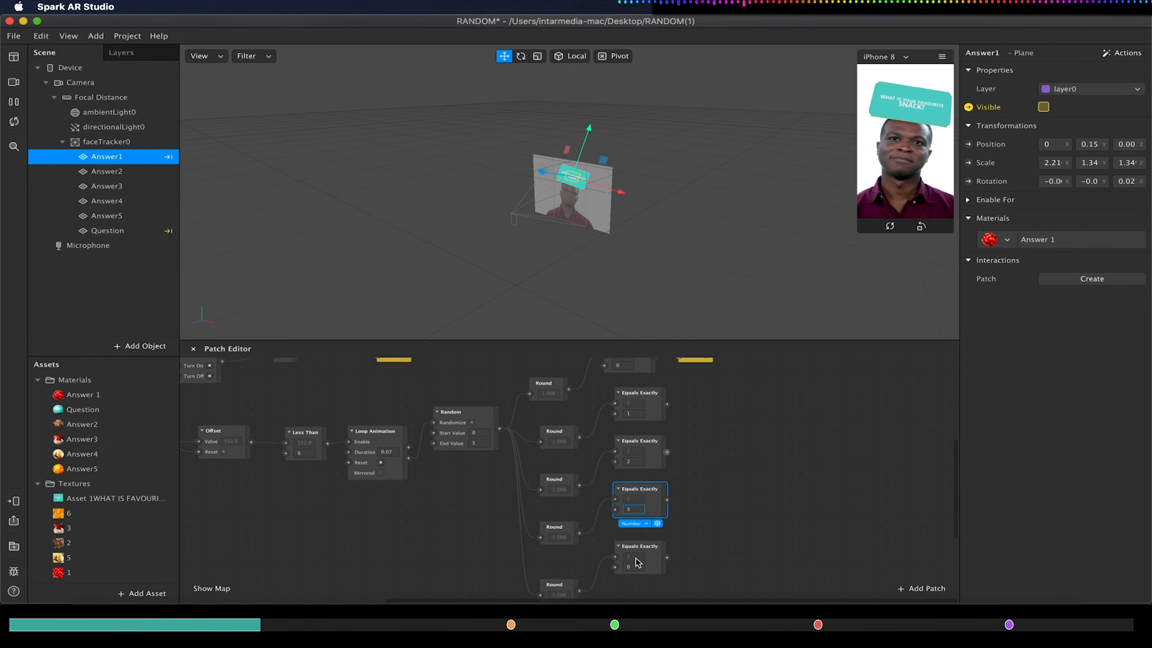
click(631, 567)
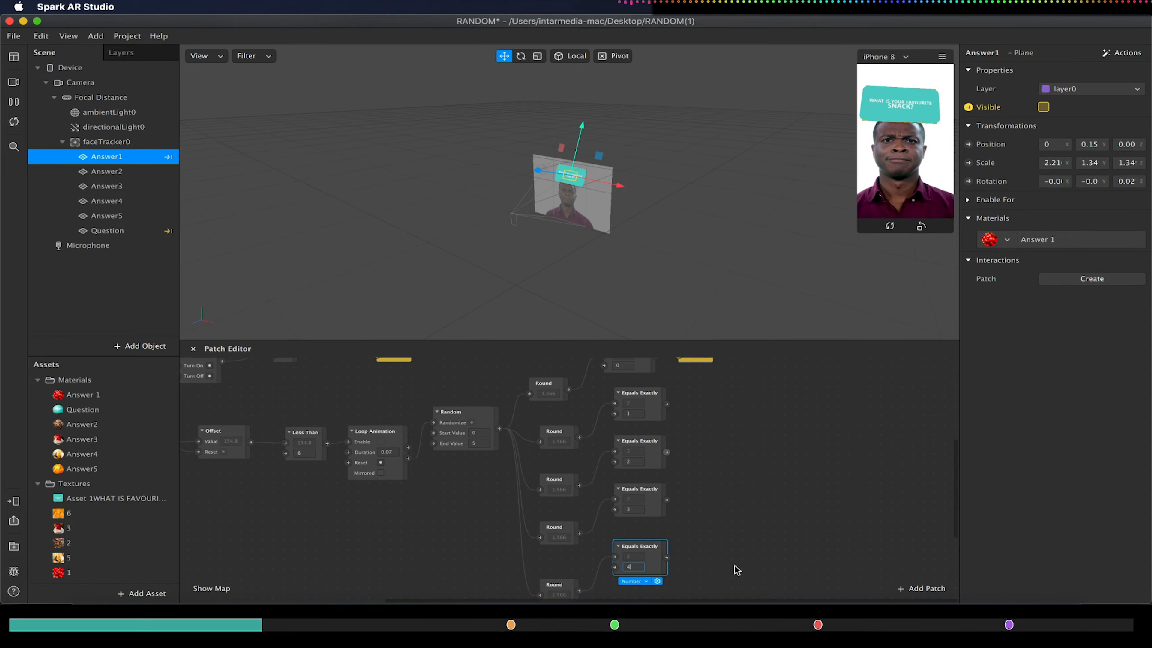
click(723, 525)
Rearrange the Round patches so each one lines up with its Equals Exactly patch
drag(554, 588, 550, 372)
click(550, 425)
scroll(748, 440, up, 2)
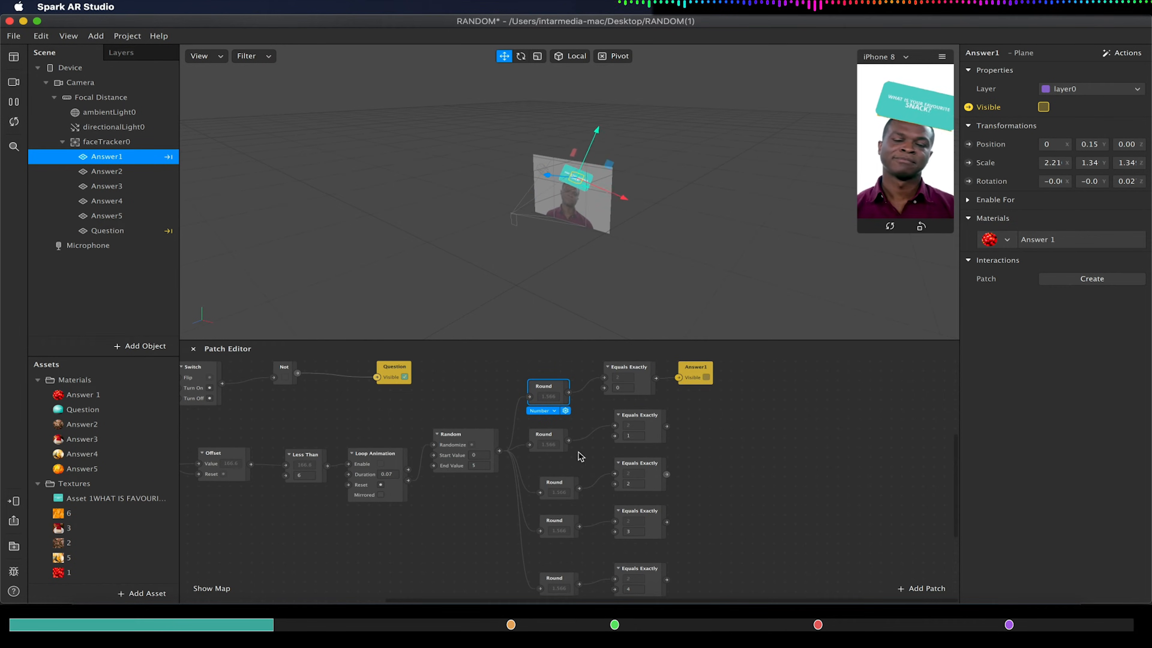
Create visibility patches for the Answer2 and Answer3 planes and connect the Equals Exactly 1 and 2 outputs to them respectively
click(118, 173)
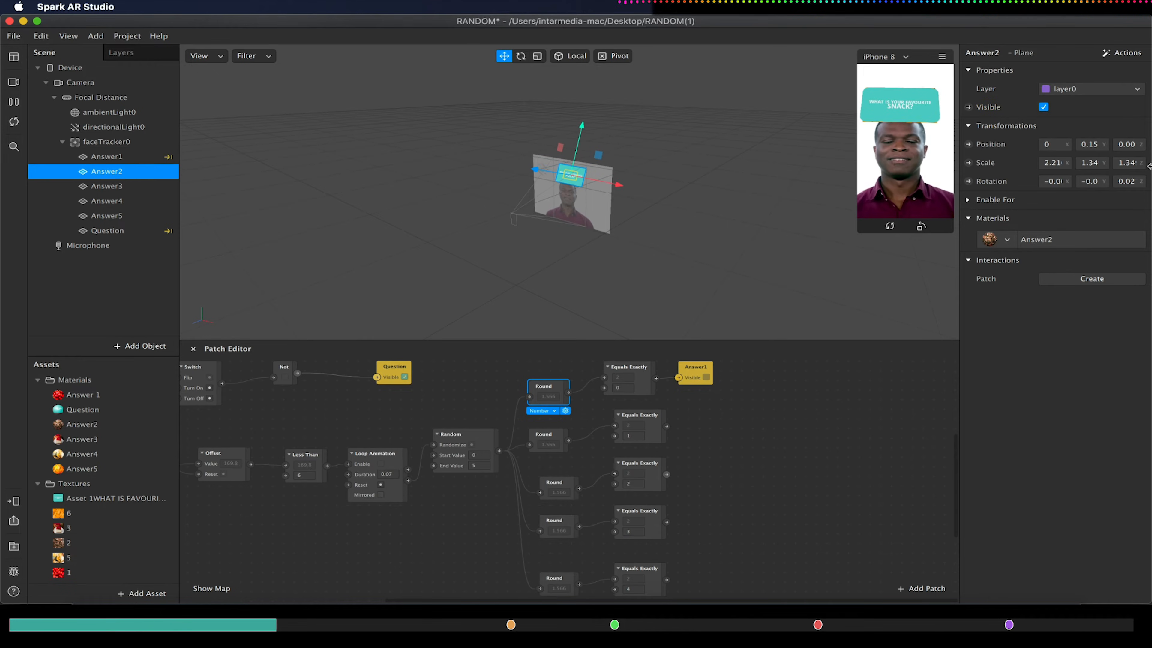
click(968, 107)
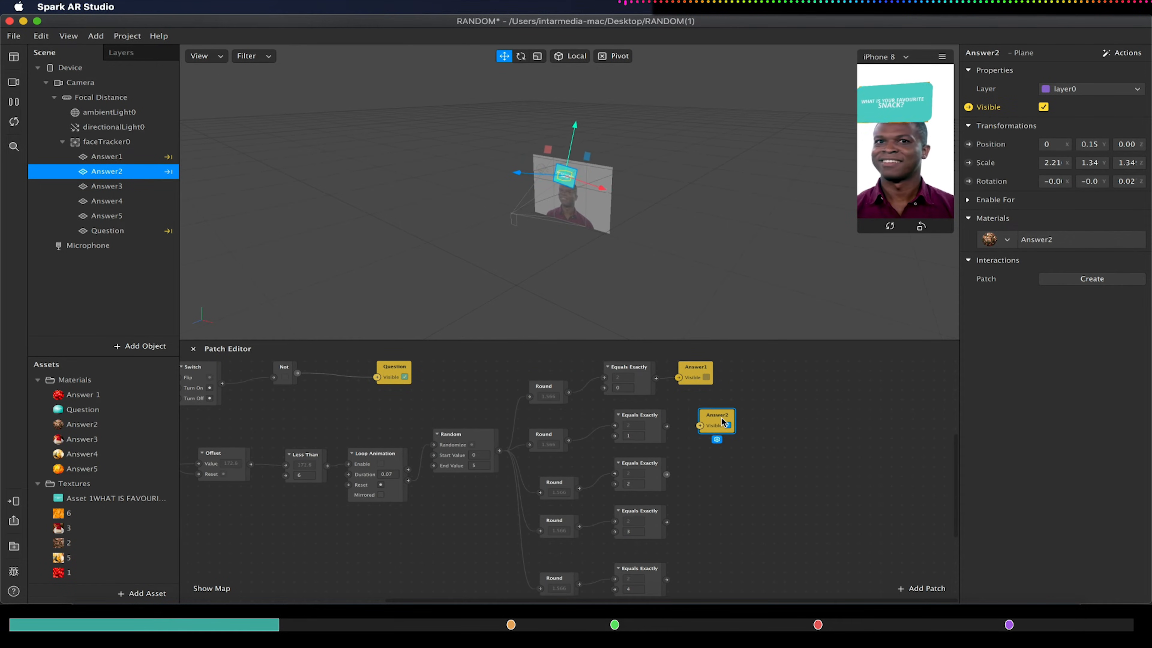
drag(666, 427, 700, 425)
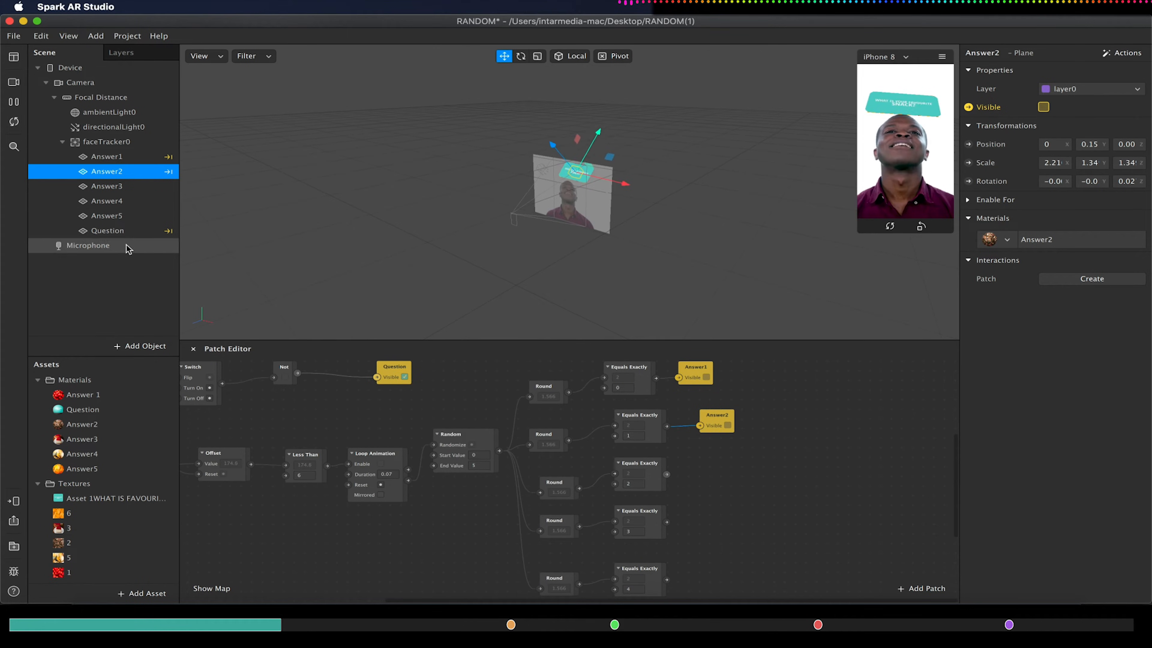
click(143, 190)
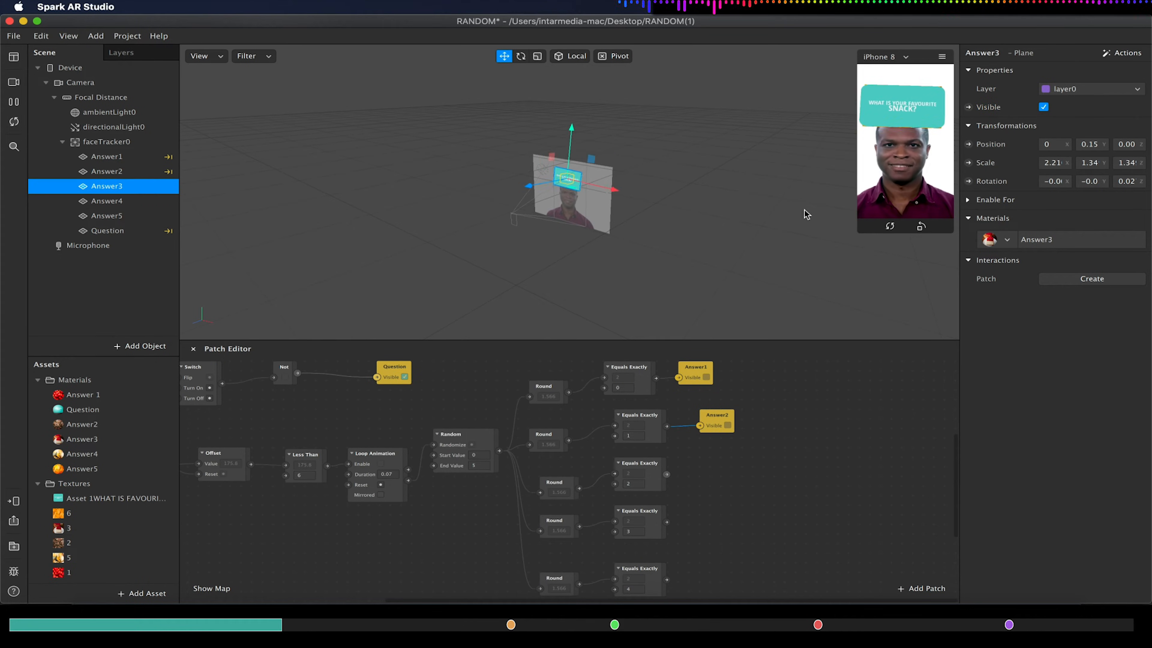
click(968, 107)
drag(585, 507, 699, 473)
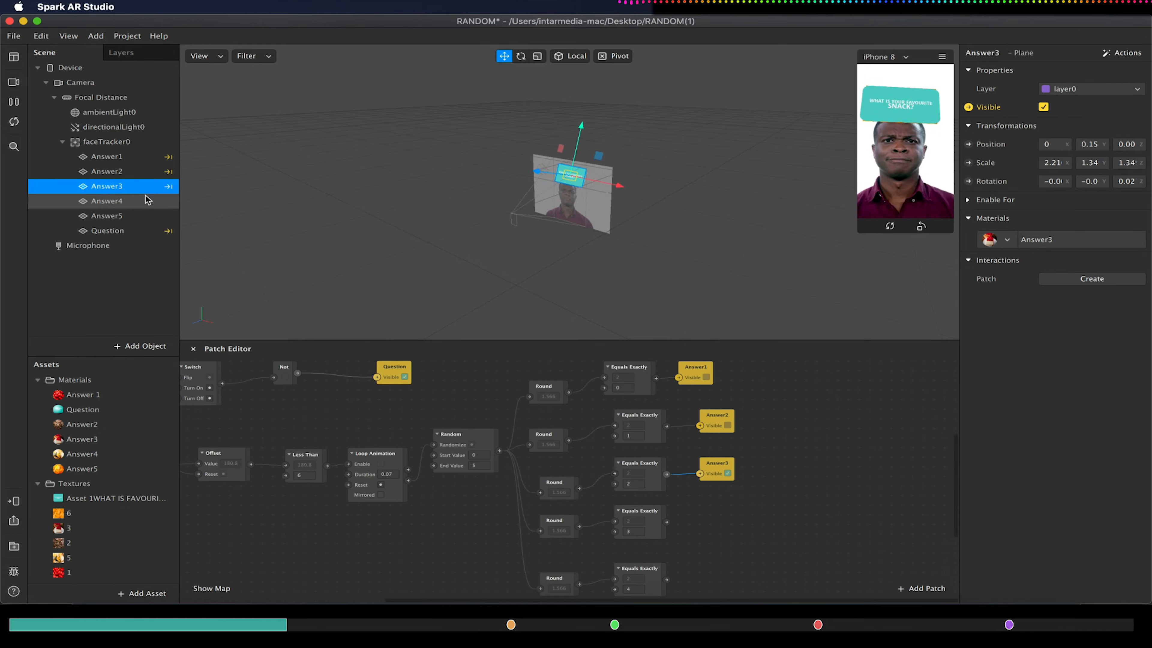
Create visibility patches for the Answer4 and Answer5 planes and connect the Equals Exactly 3 and 4 outputs to them respectively
click(136, 201)
click(968, 107)
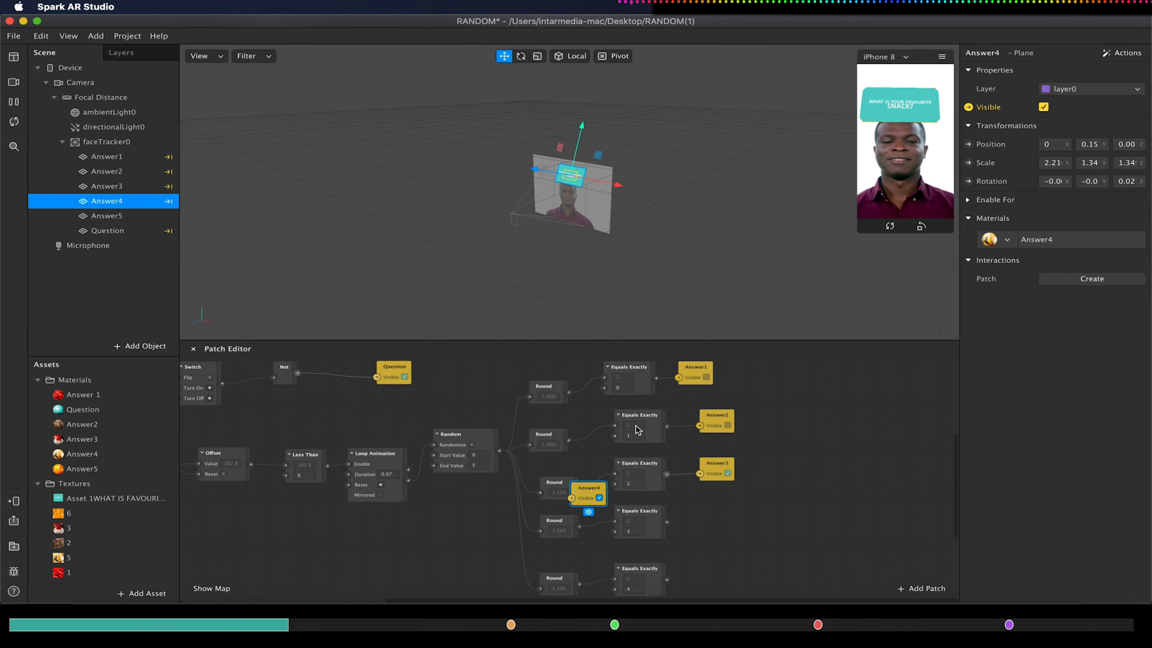
drag(579, 488, 700, 521)
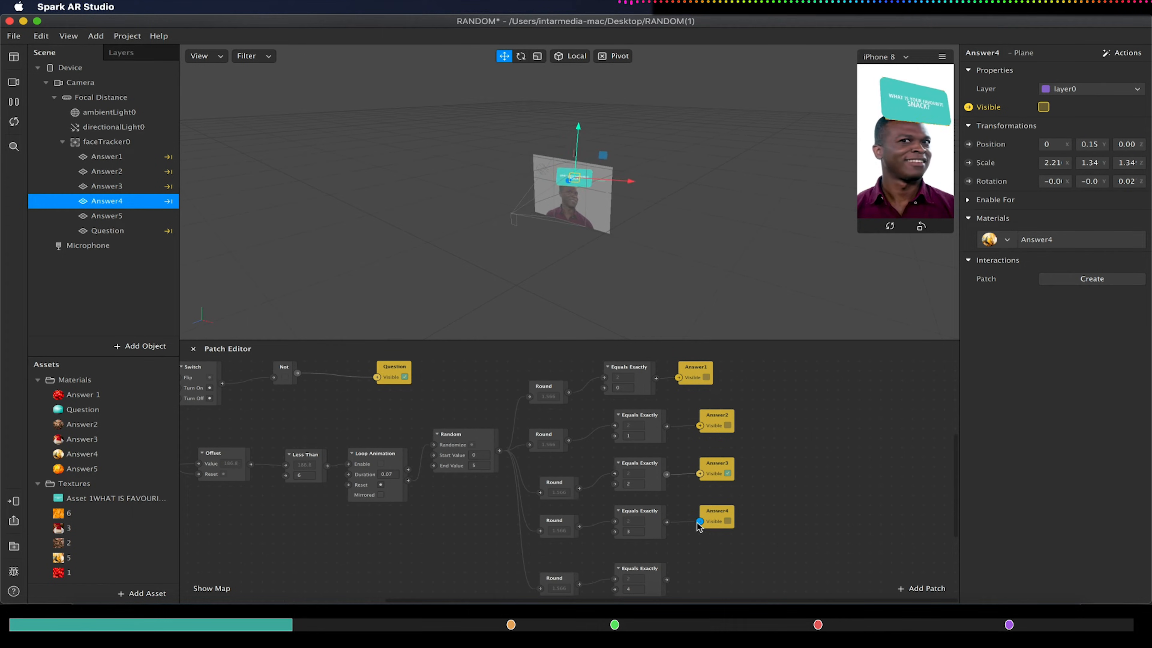
click(106, 215)
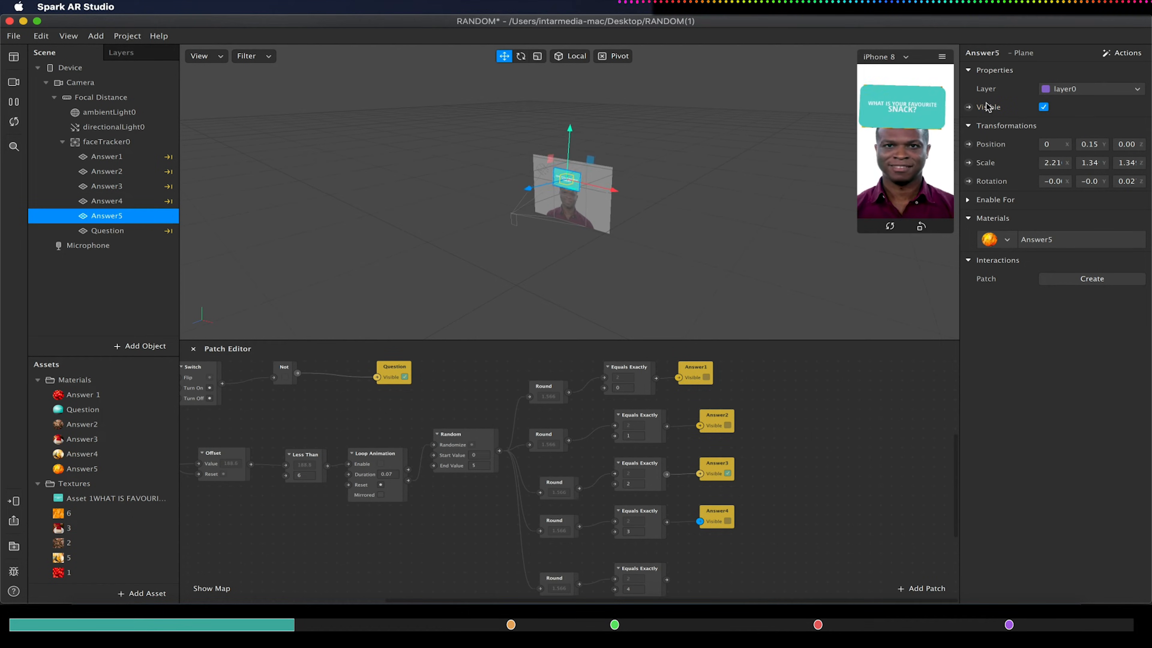
click(968, 107)
drag(585, 488, 700, 579)
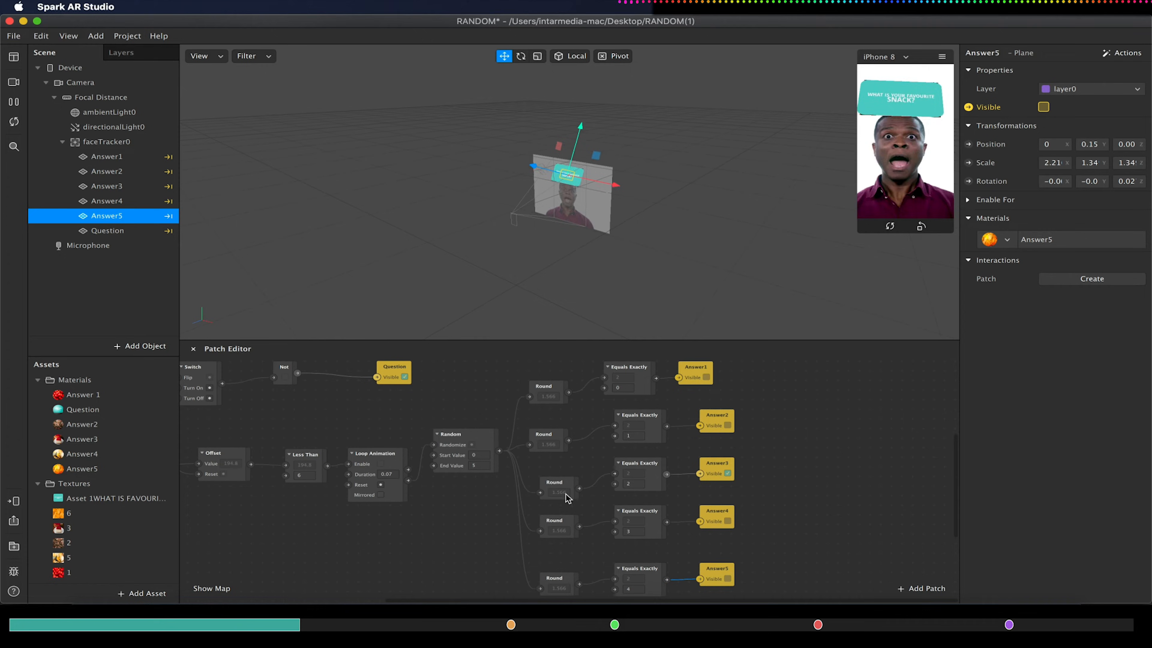
Enlarge the simulator preview and scale the Question plane up to about 2.92 × 1.78 × 1.78 to cover the answer plane's edges
click(14, 127)
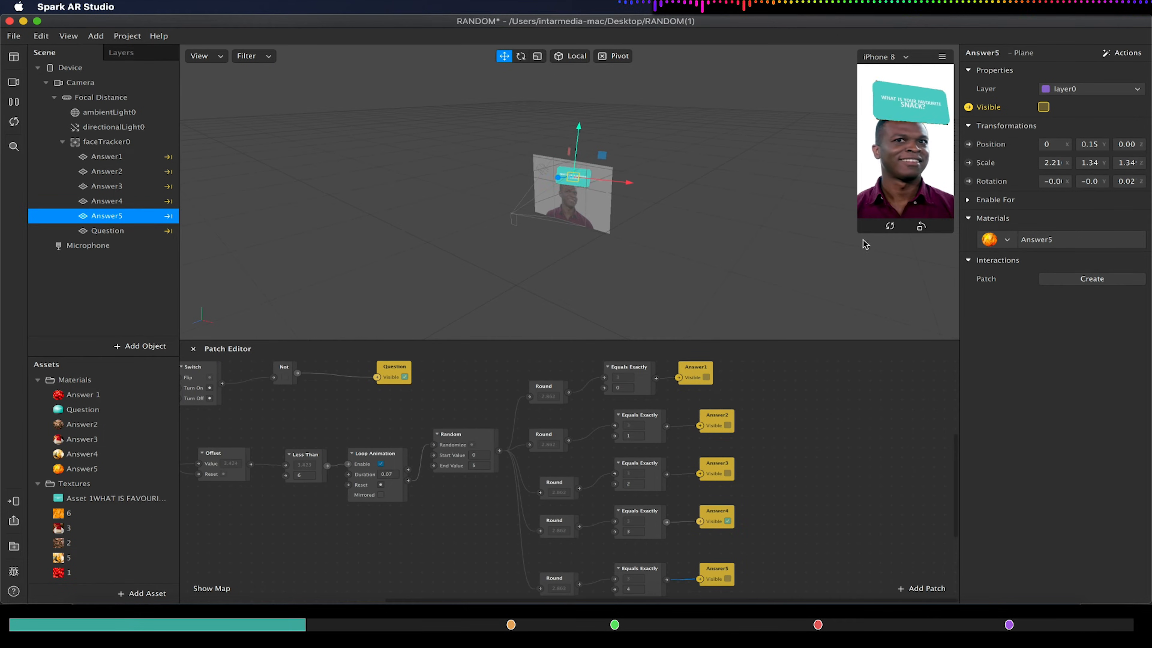
drag(858, 234, 718, 471)
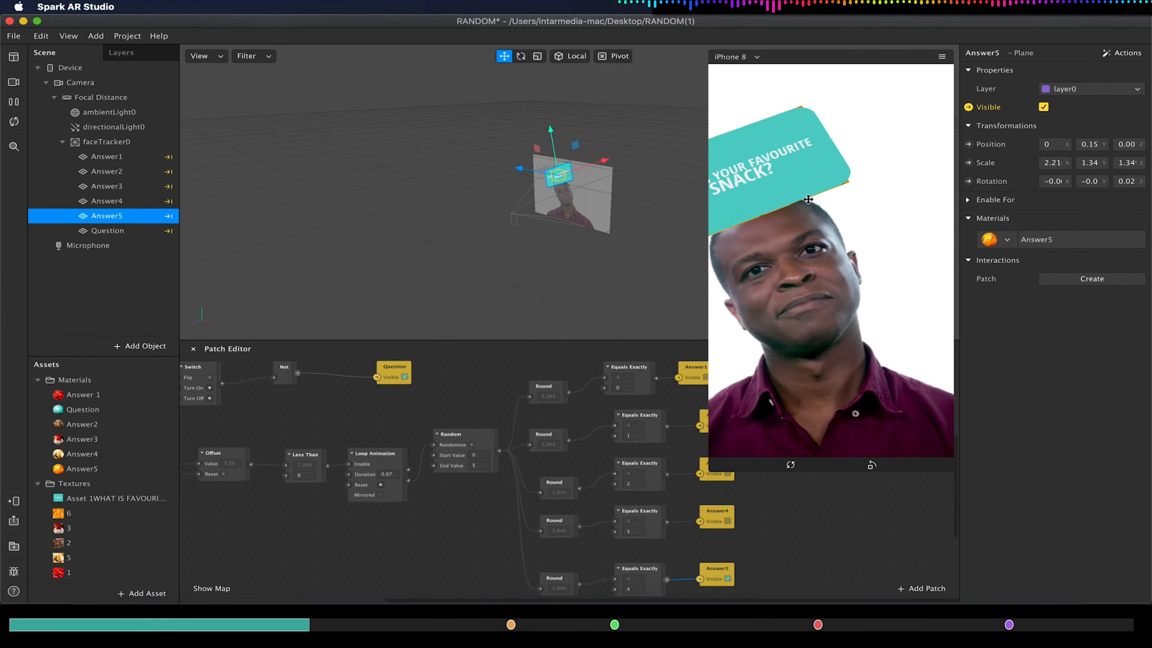
click(13, 101)
click(113, 230)
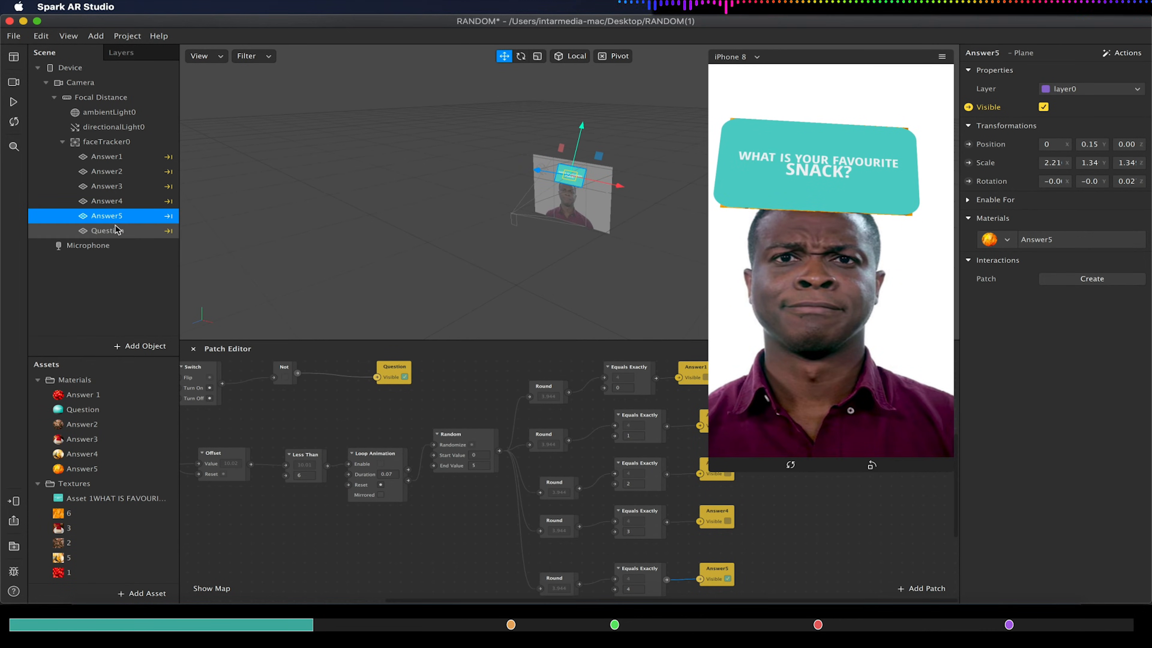
click(537, 56)
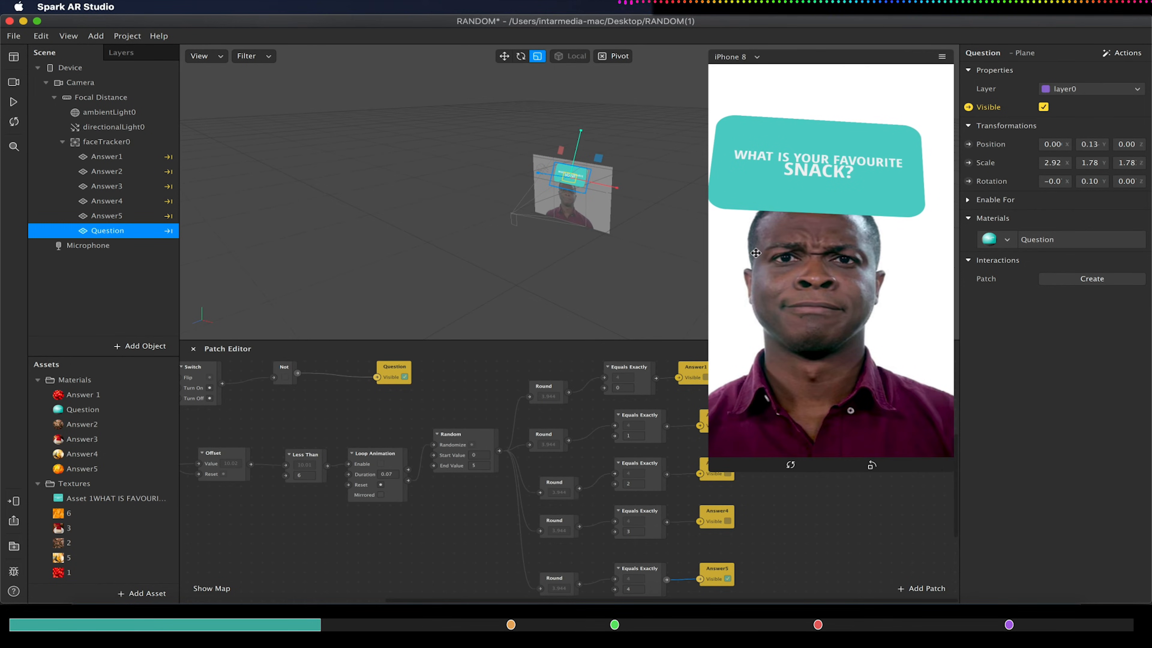
click(13, 102)
Switch the simulator to Simulate Touch and tap the preview to test the random snack selection
click(942, 57)
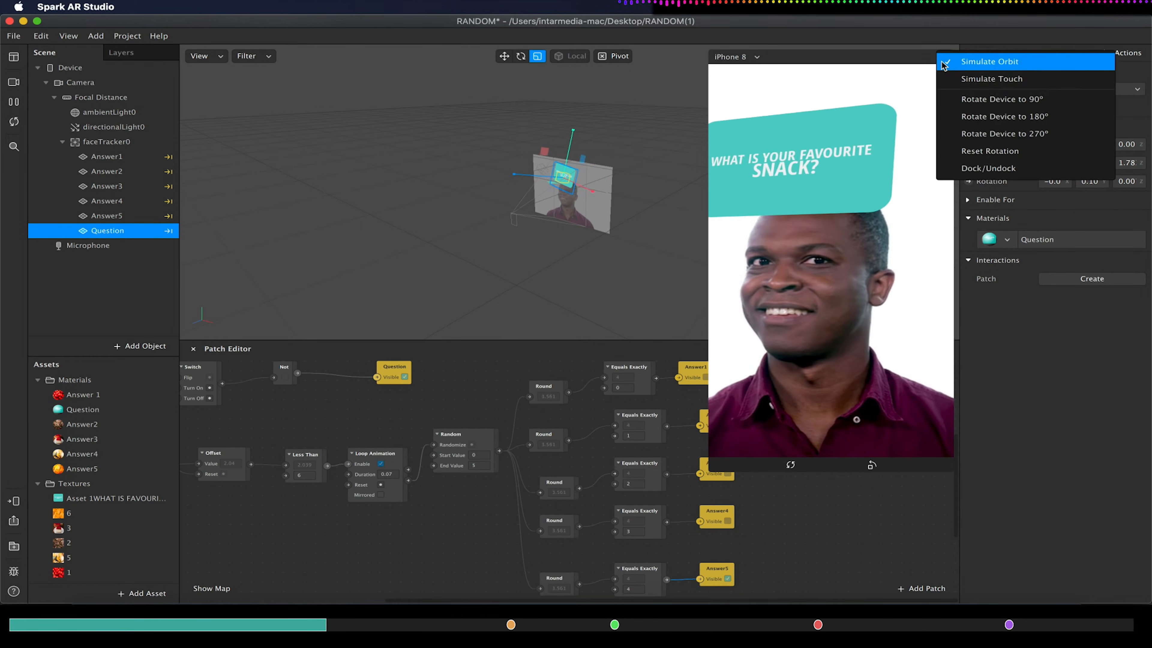
click(959, 84)
click(829, 291)
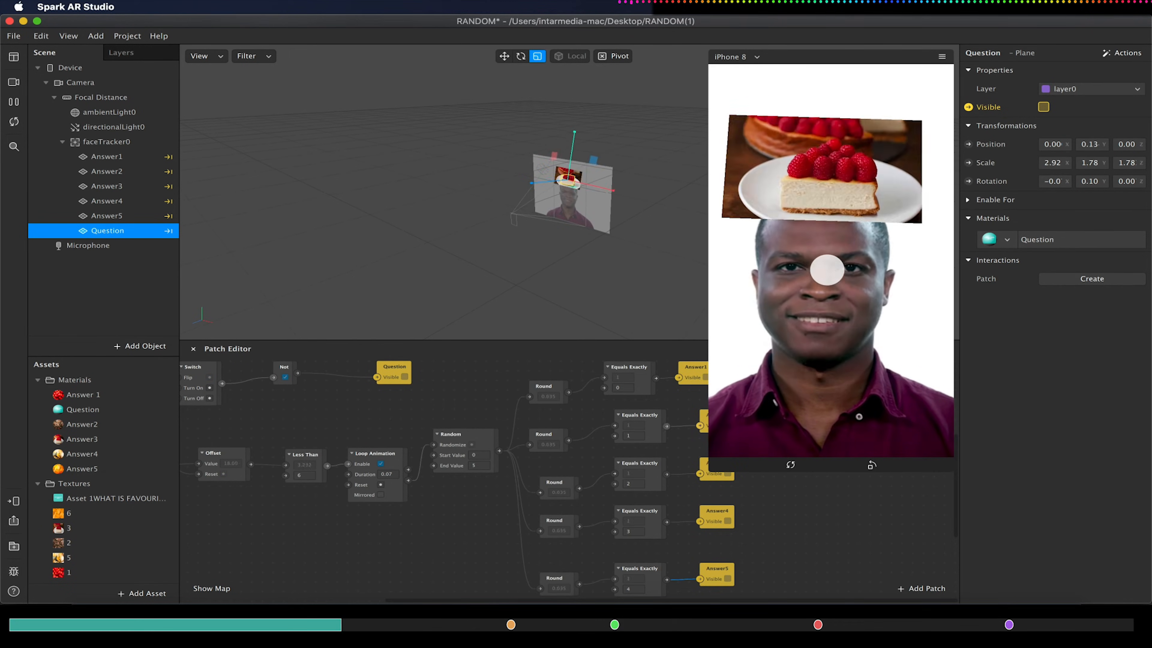
Replace the Screen Tap patch with a Mouth Open interaction patch created from faceTracker0
scroll(481, 407, left, 5)
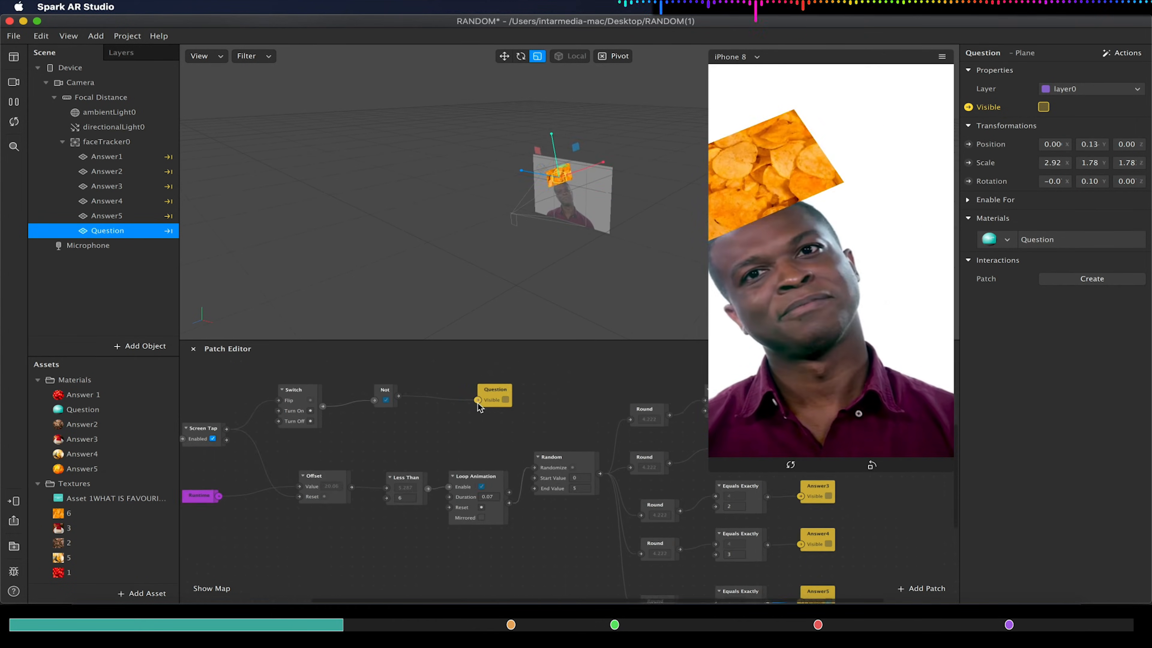
scroll(479, 407, right, 2)
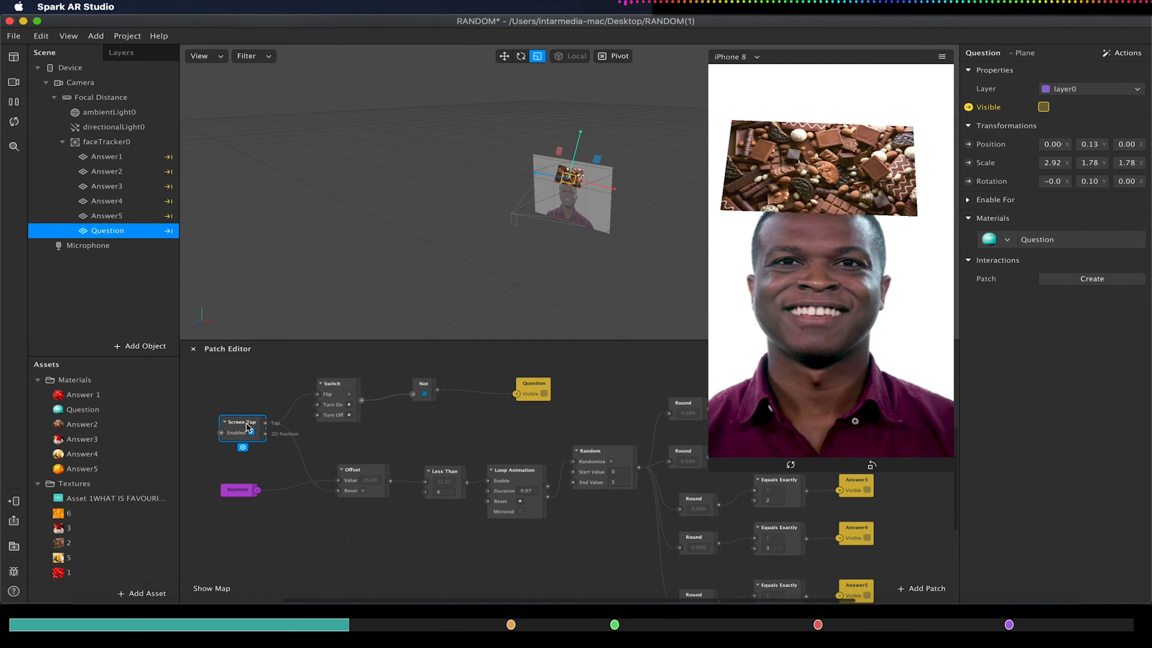
click(109, 142)
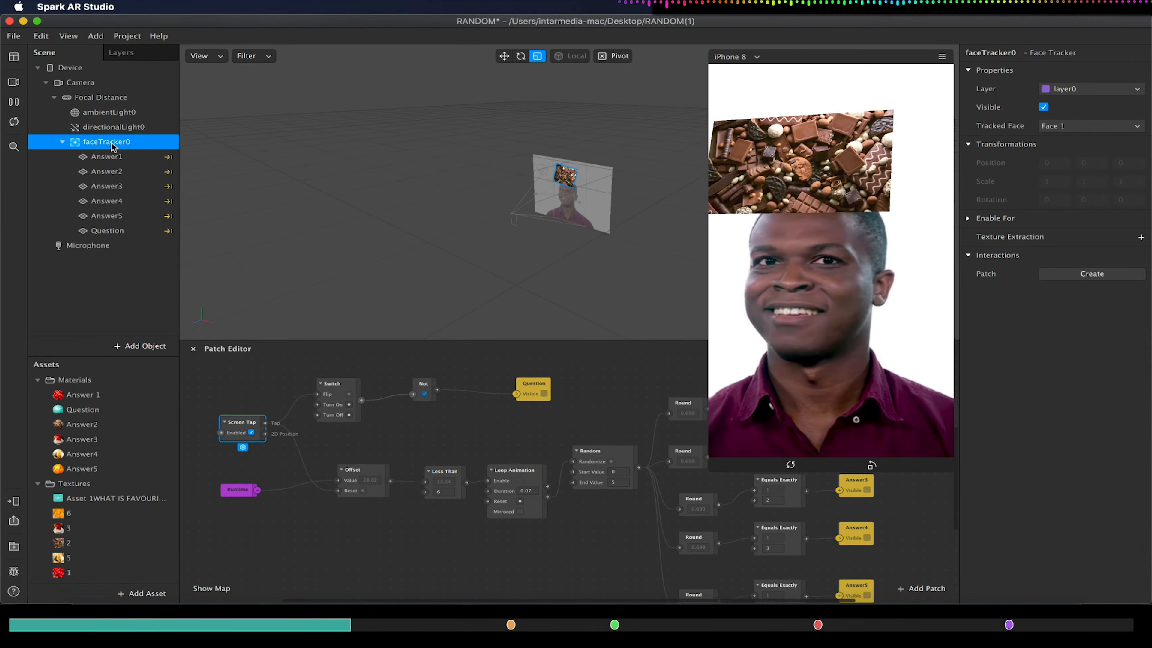
click(1066, 275)
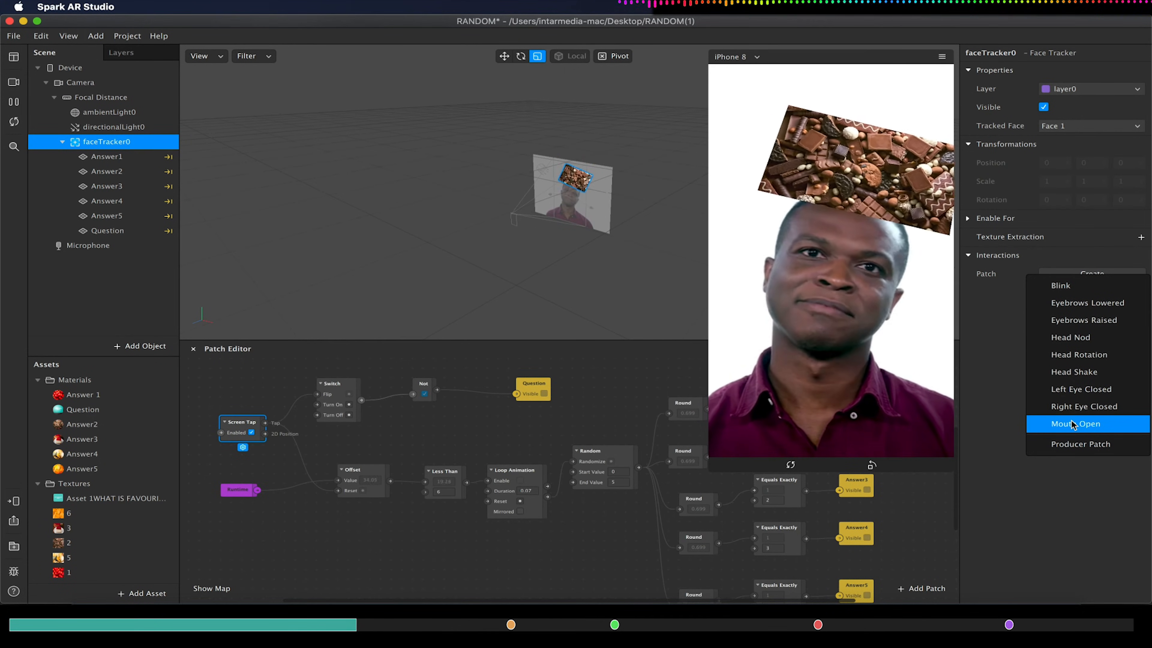
click(249, 422)
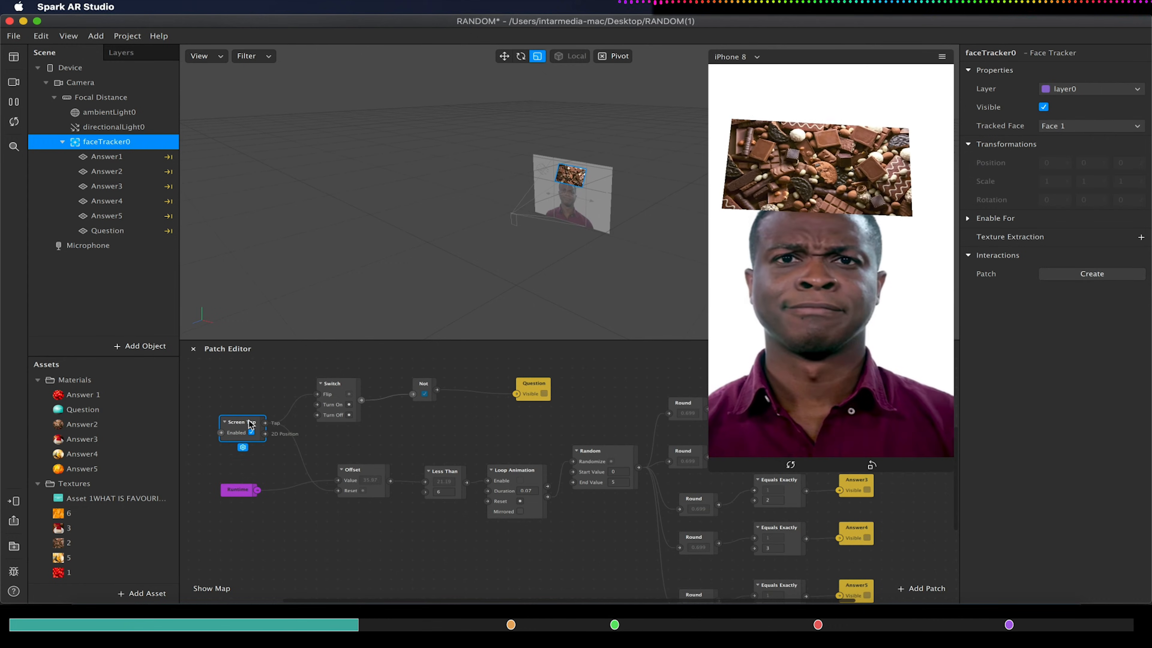
key(Delete)
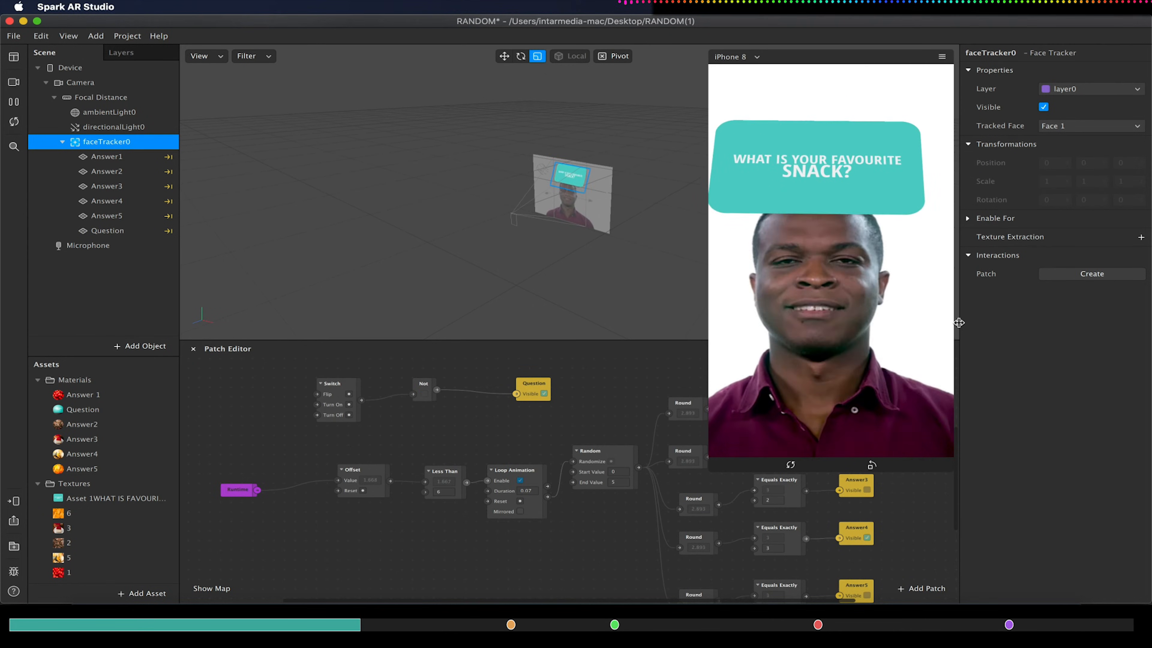
click(1087, 278)
click(1057, 428)
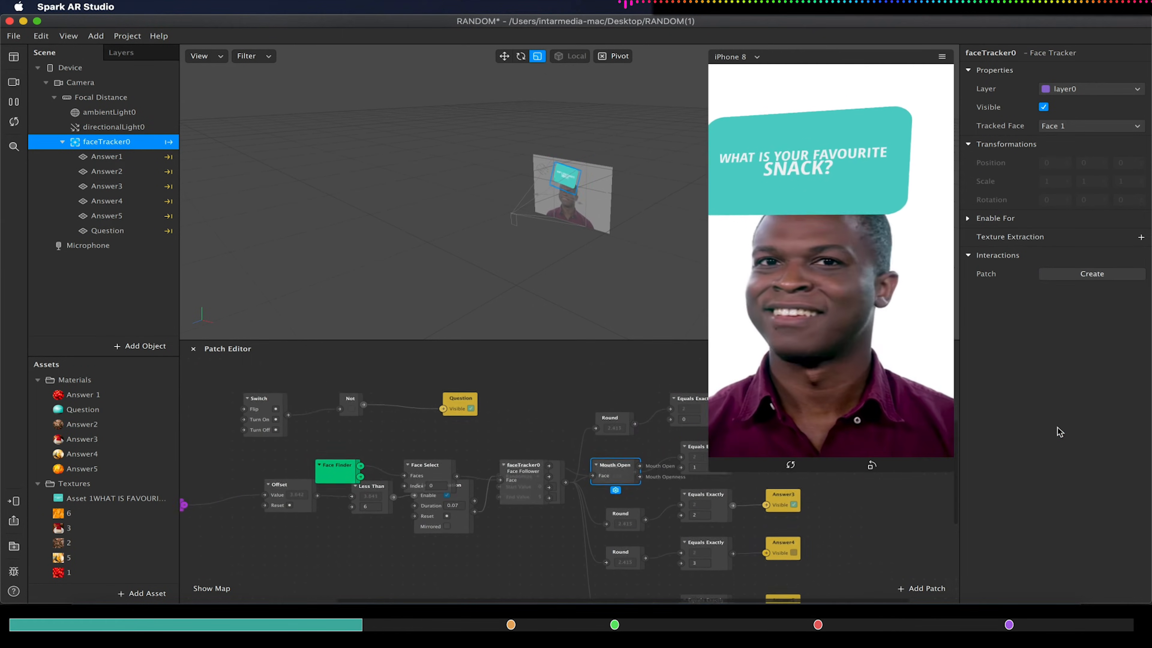
Move the Face Finder, Face Select, faceTracker0 and Mouth Open patches together to the start of the graph, ahead of Switch and Offset
drag(257, 470, 535, 478)
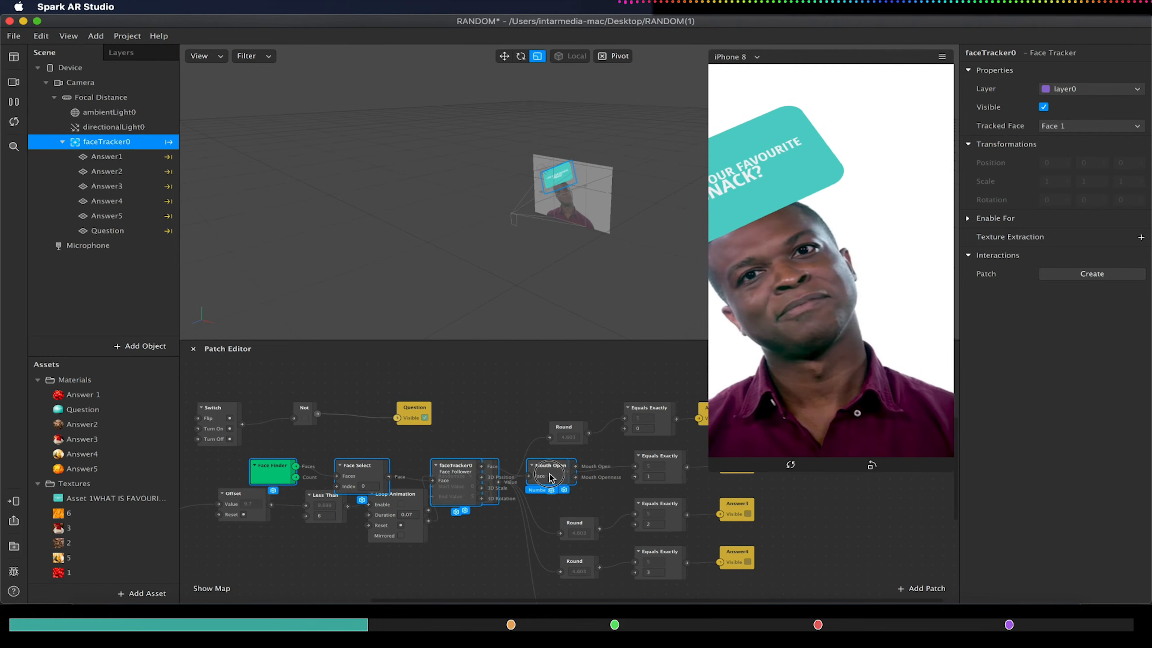
click(494, 444)
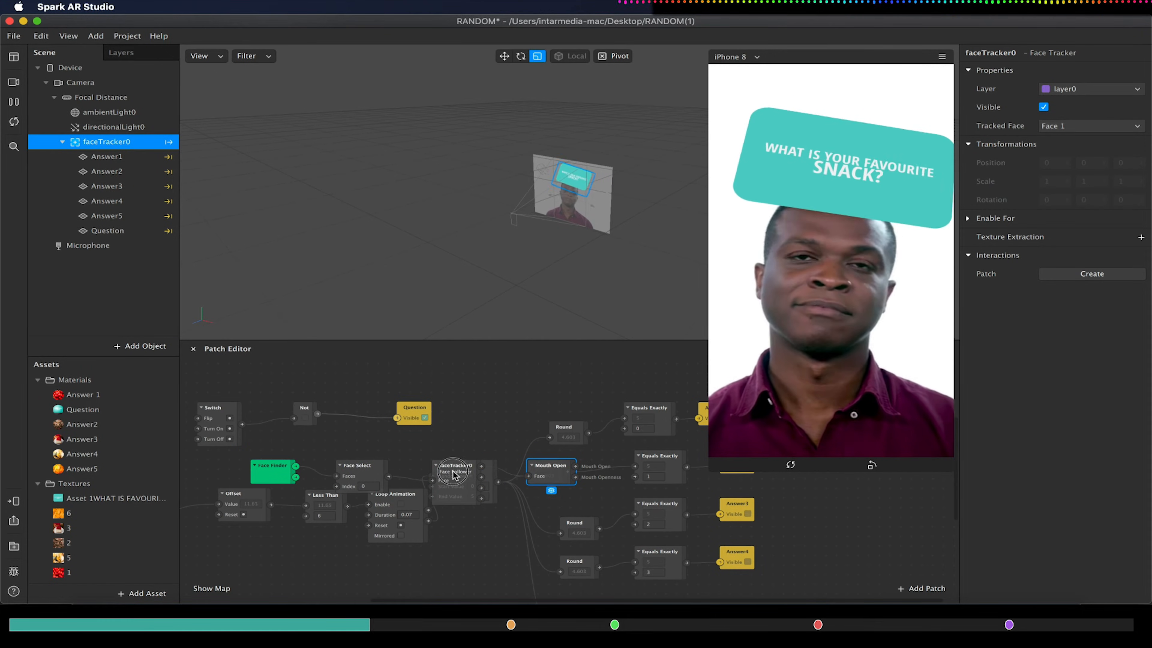
click(340, 476)
shift+click(273, 475)
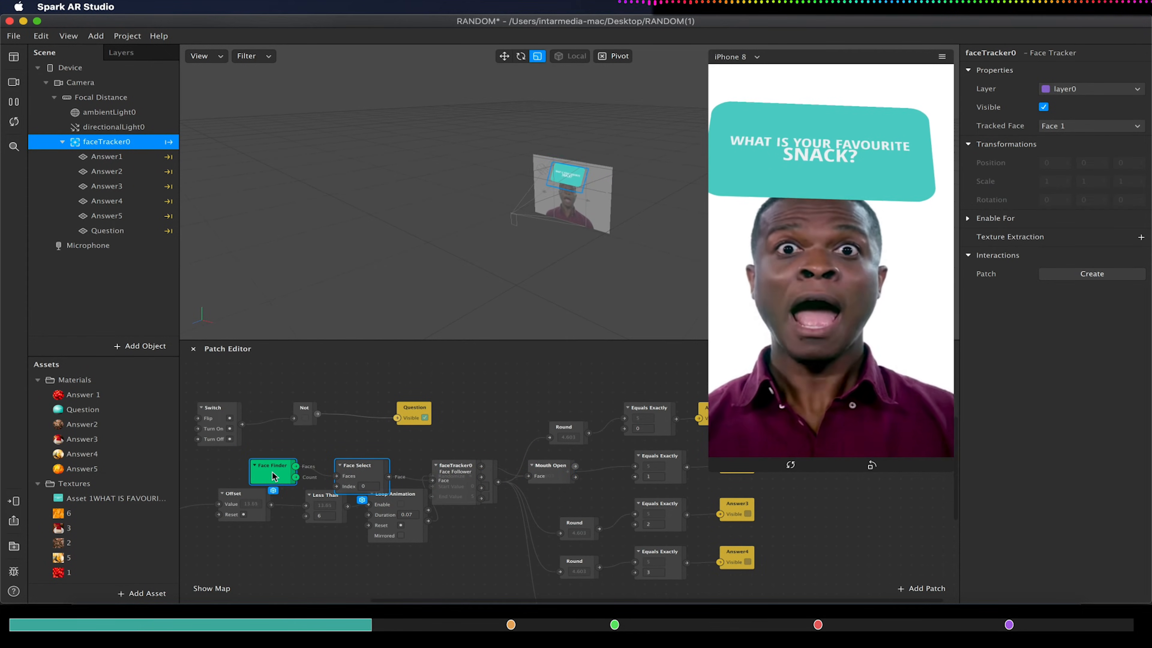
shift+click(439, 474)
shift+click(547, 476)
drag(547, 475, 190, 467)
scroll(190, 467, left, 6)
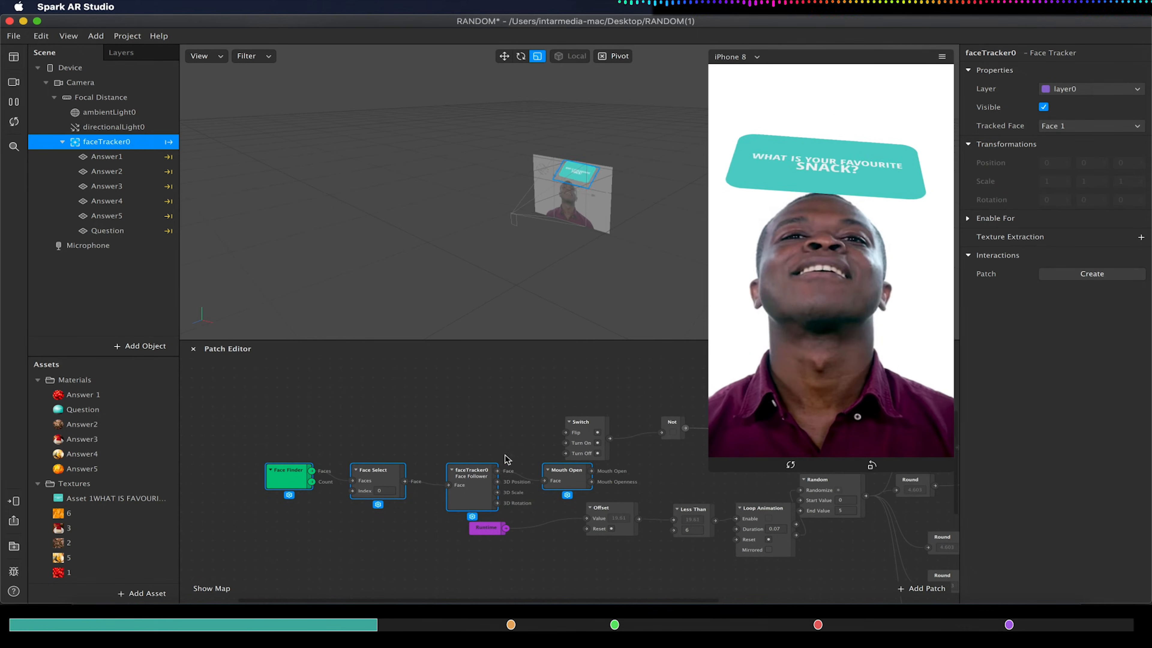
Add a Pulse patch after Mouth Open and connect its output to the Switch's Flip and the Offset's Reset inputs
drag(558, 480, 586, 529)
click(511, 463)
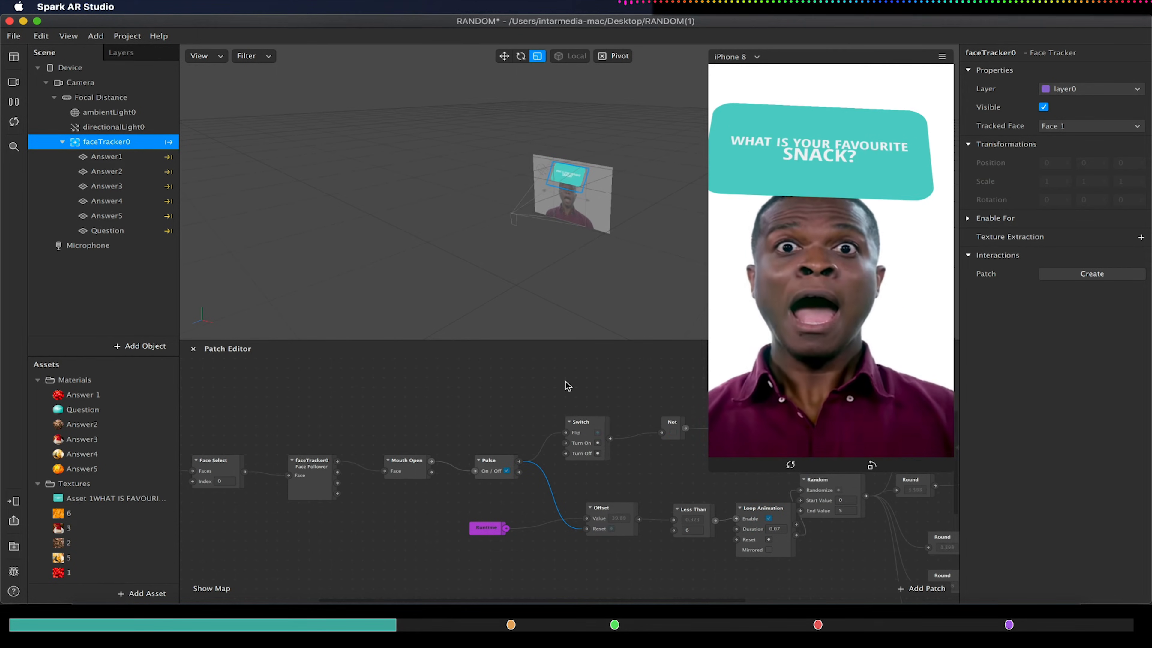
scroll(514, 421, right, 8)
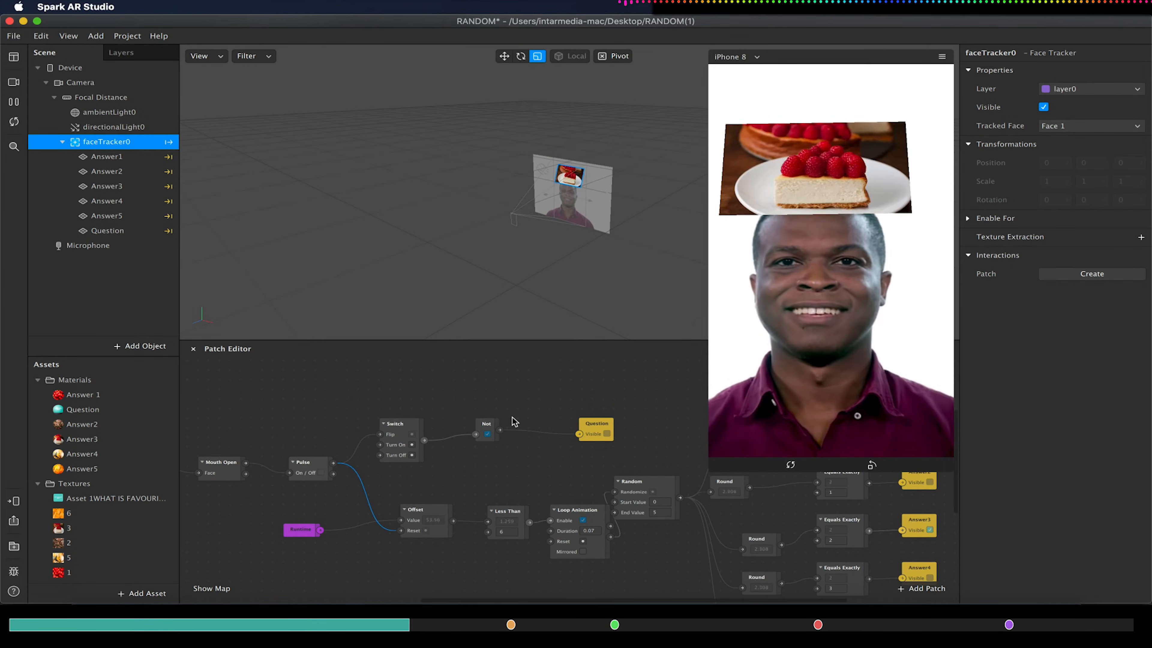
Switch the preview source to FaceTime HD Camera (Built-in) and resize the simulator to test the mouth-open trigger
click(14, 81)
click(157, 105)
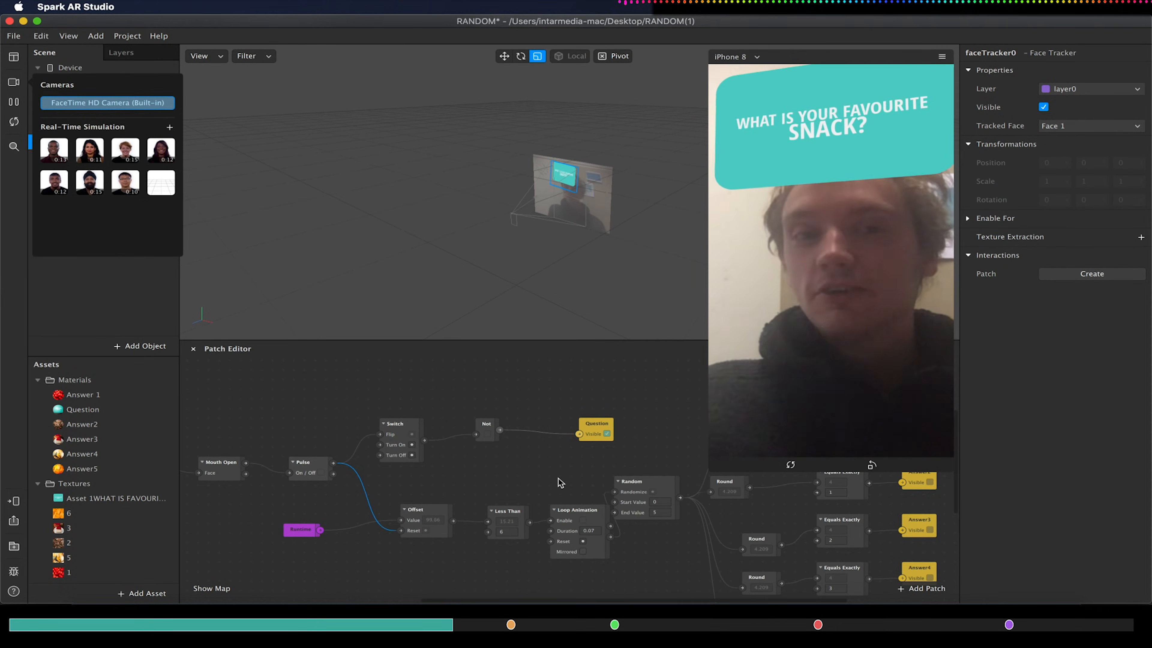
drag(710, 470, 799, 339)
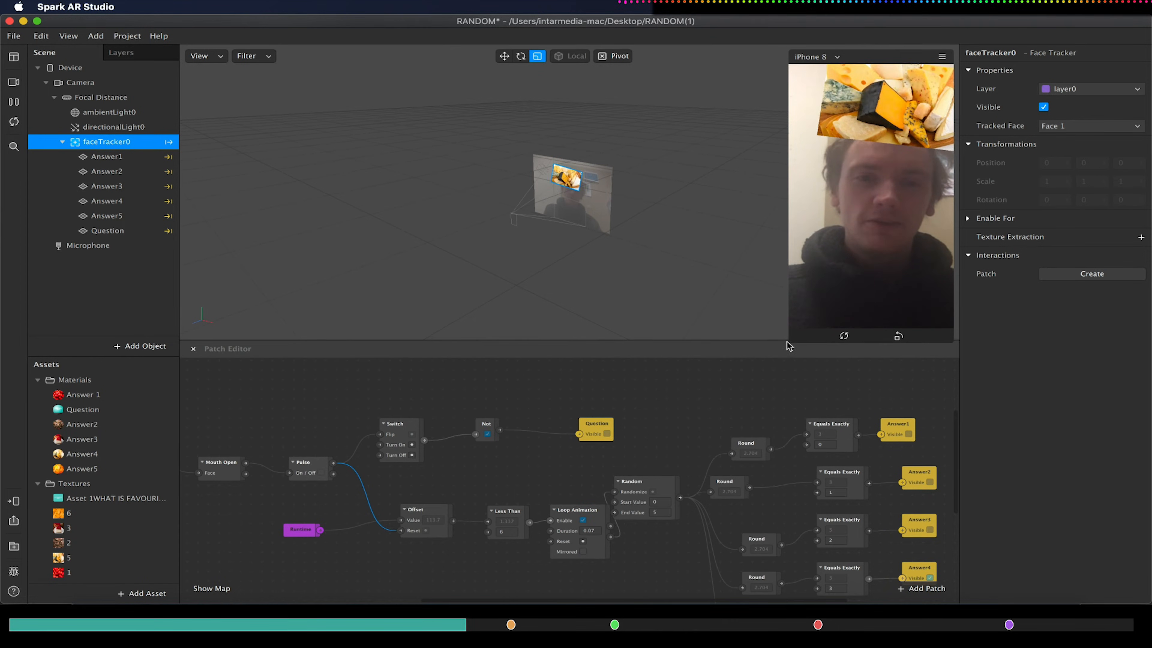
drag(787, 346, 711, 464)
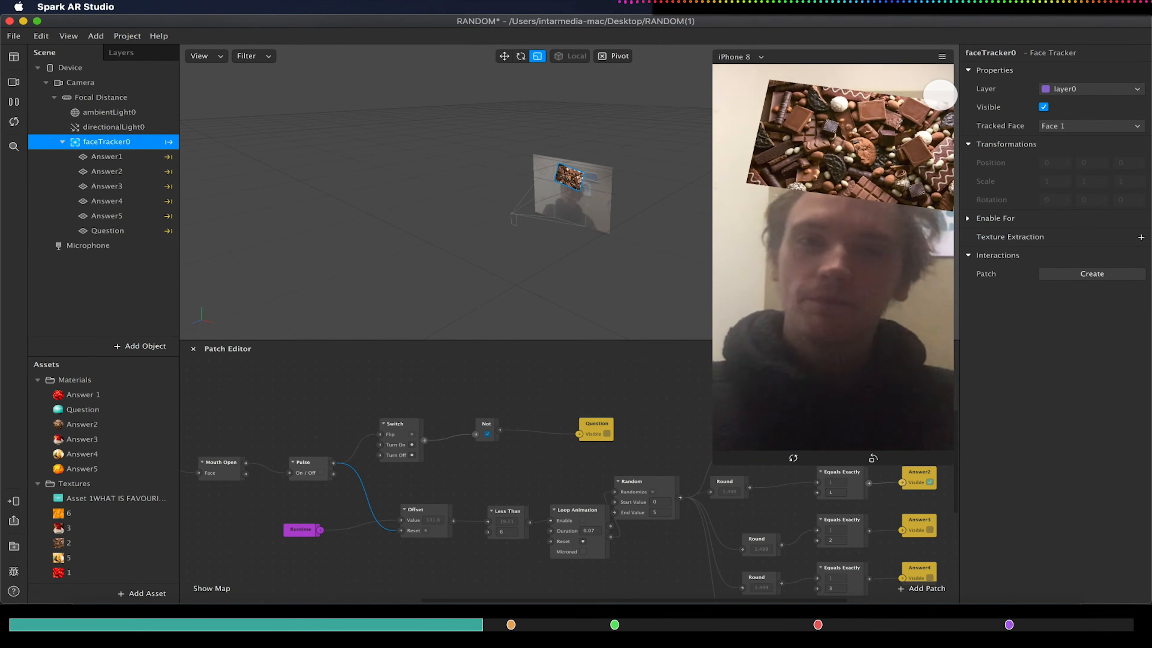
click(13, 82)
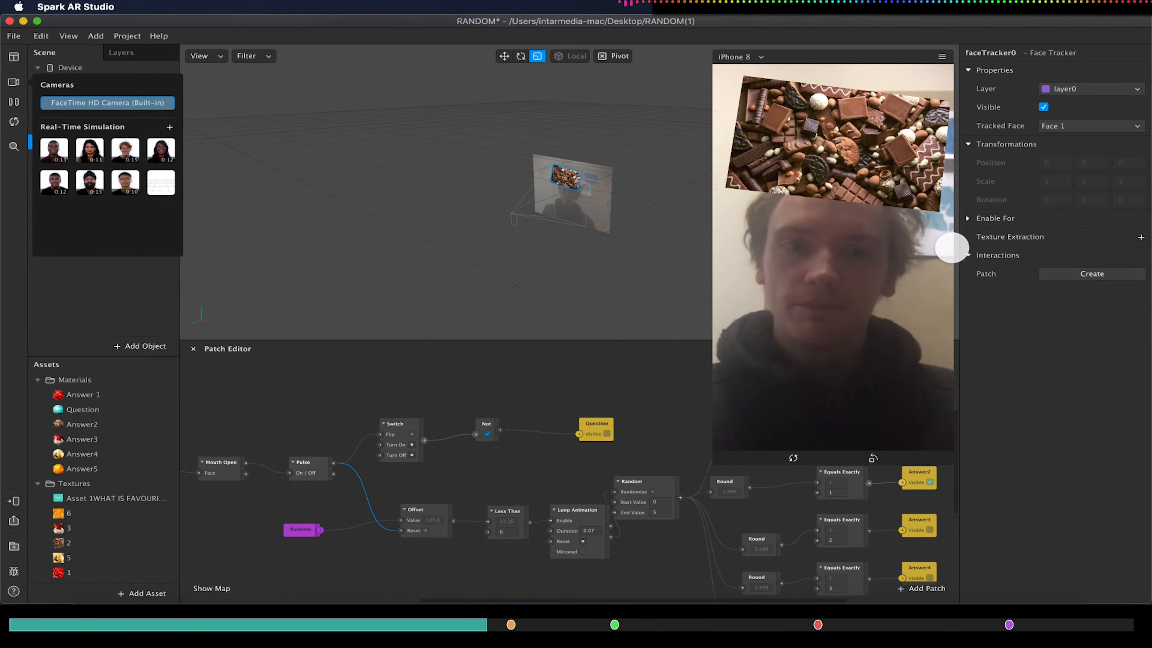
Examine the Answer5 material's advanced render options, including the depth test settings, and reopen the camera source list
click(82, 468)
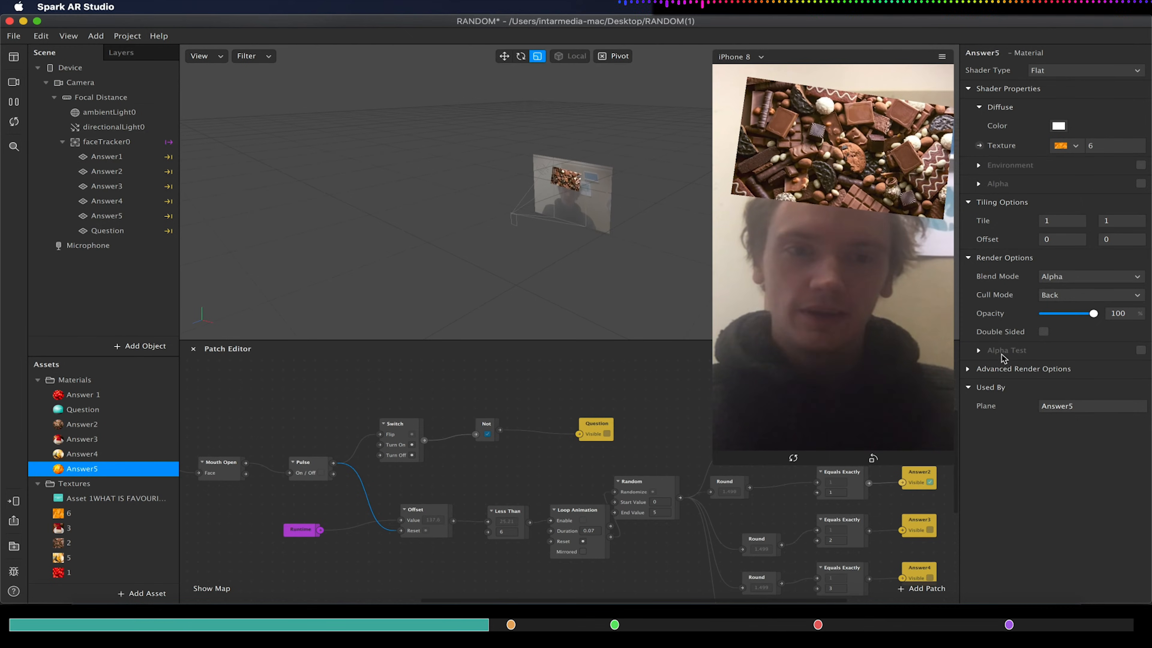
click(968, 369)
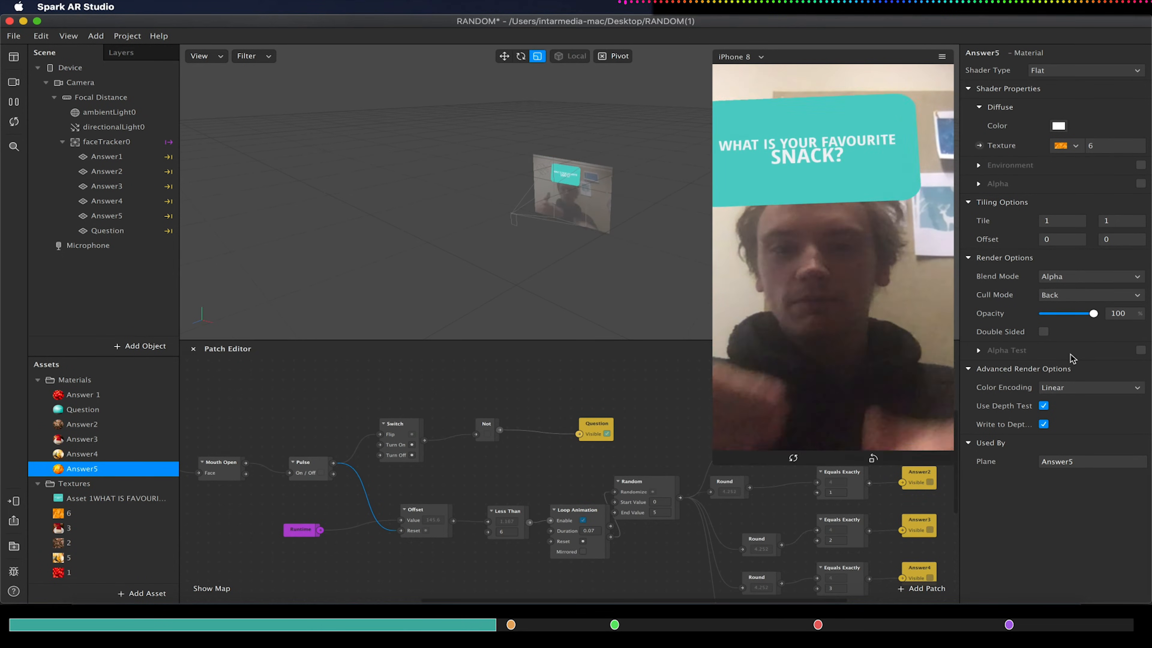
click(14, 82)
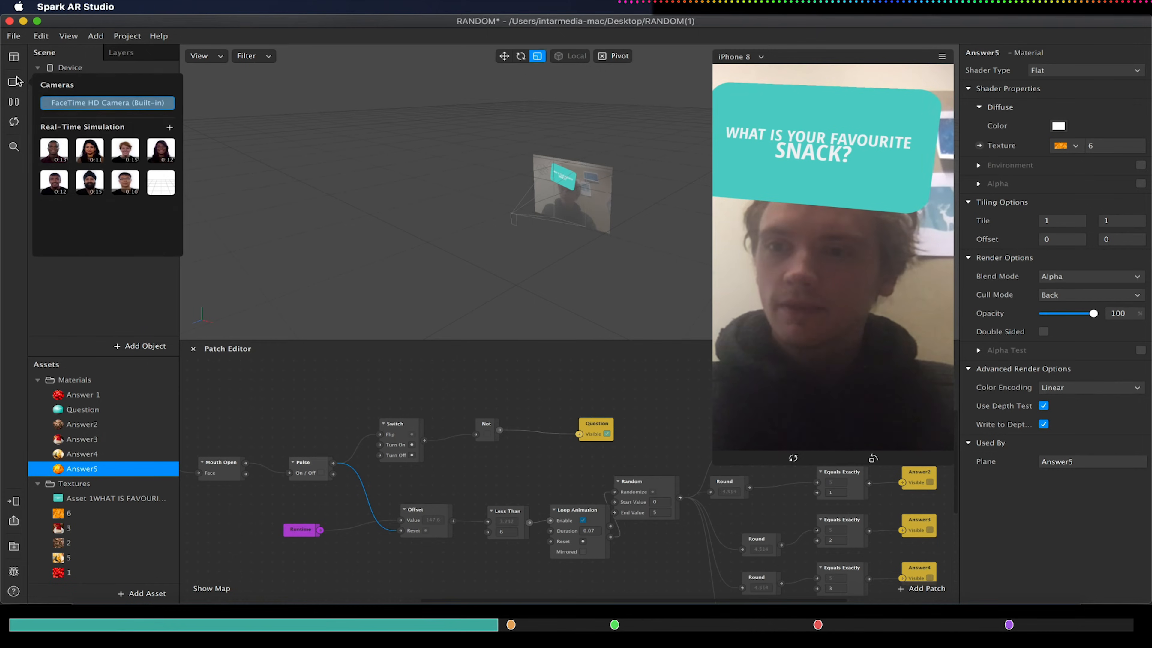
Switch the preview source to the first Real-Time Simulation face video and shrink the simulator
click(89, 150)
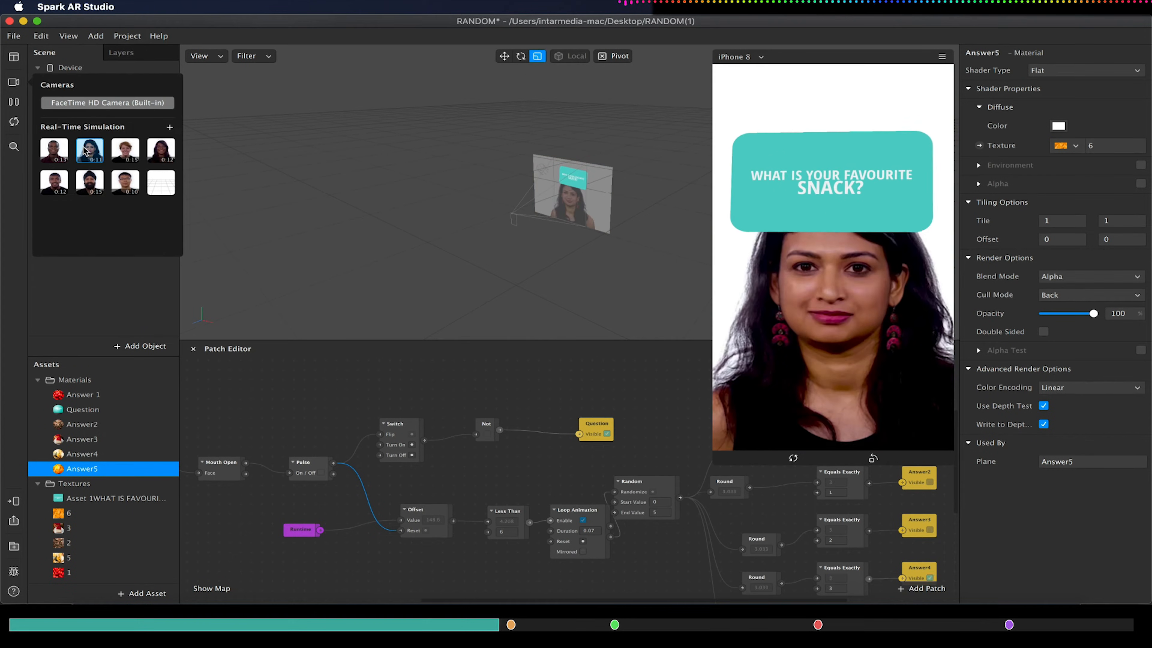
click(62, 157)
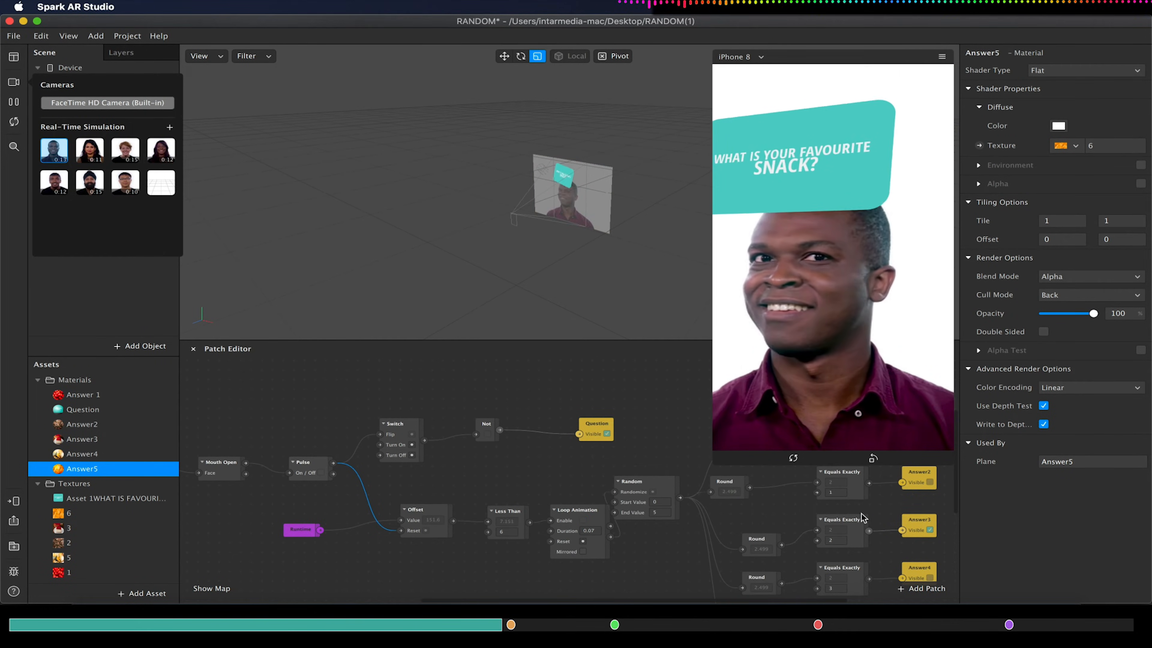
drag(713, 452, 767, 367)
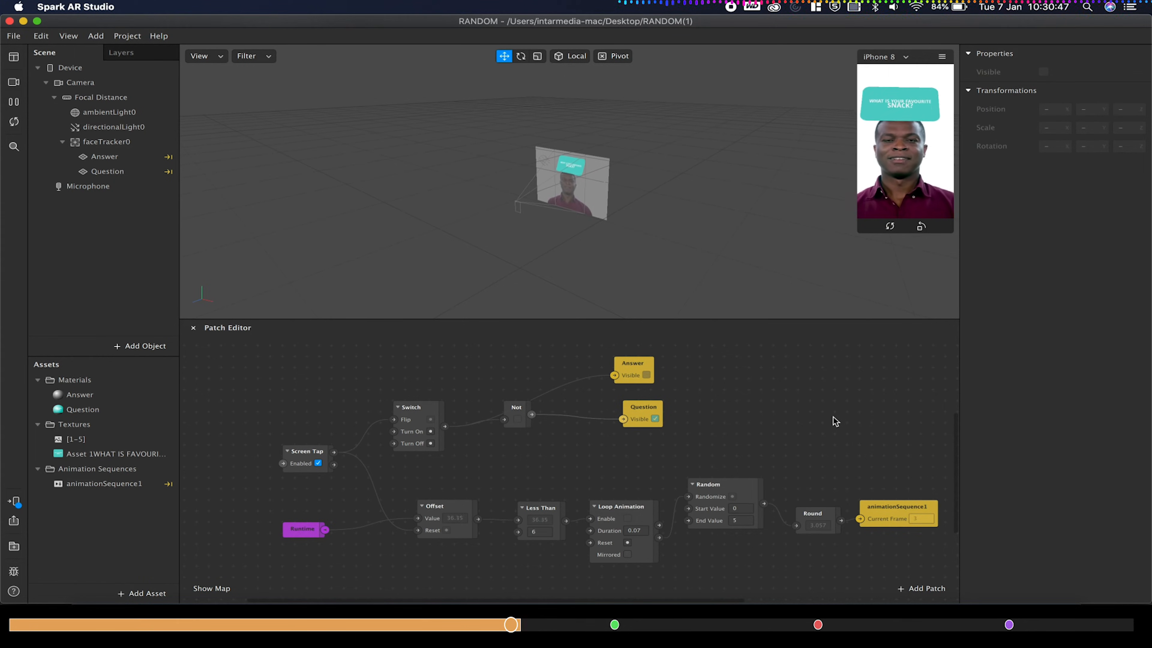
Delete the Screen Tap patch and place a Camera patch ahead of the Switch and Offset patches
click(248, 405)
click(304, 459)
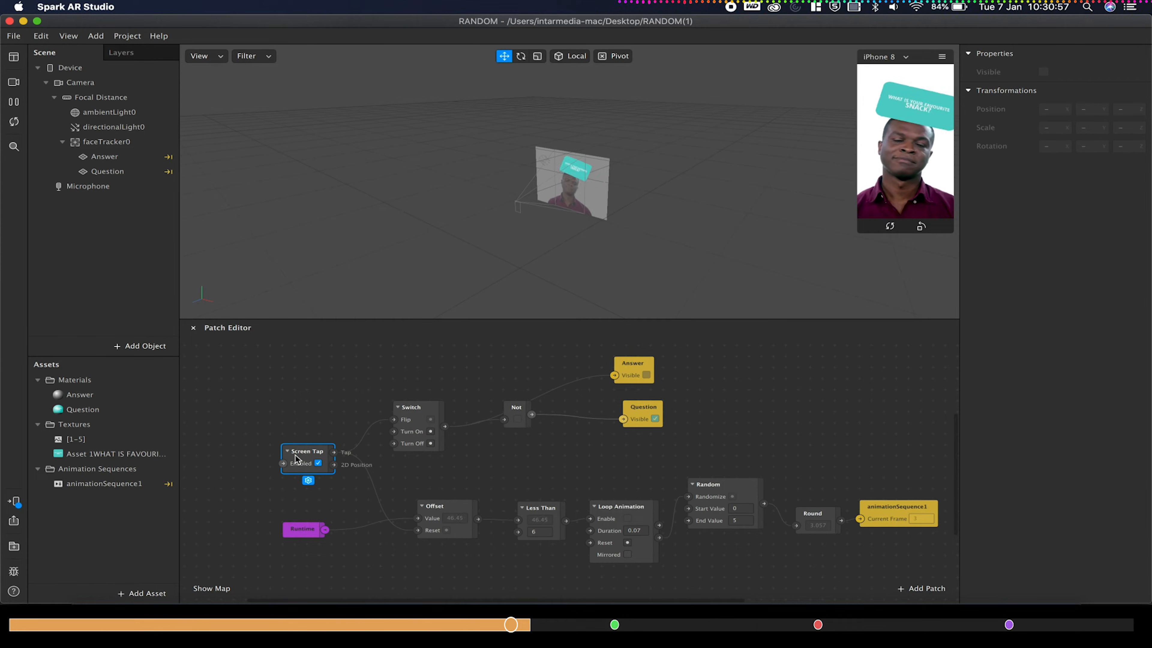
key(BackSpace)
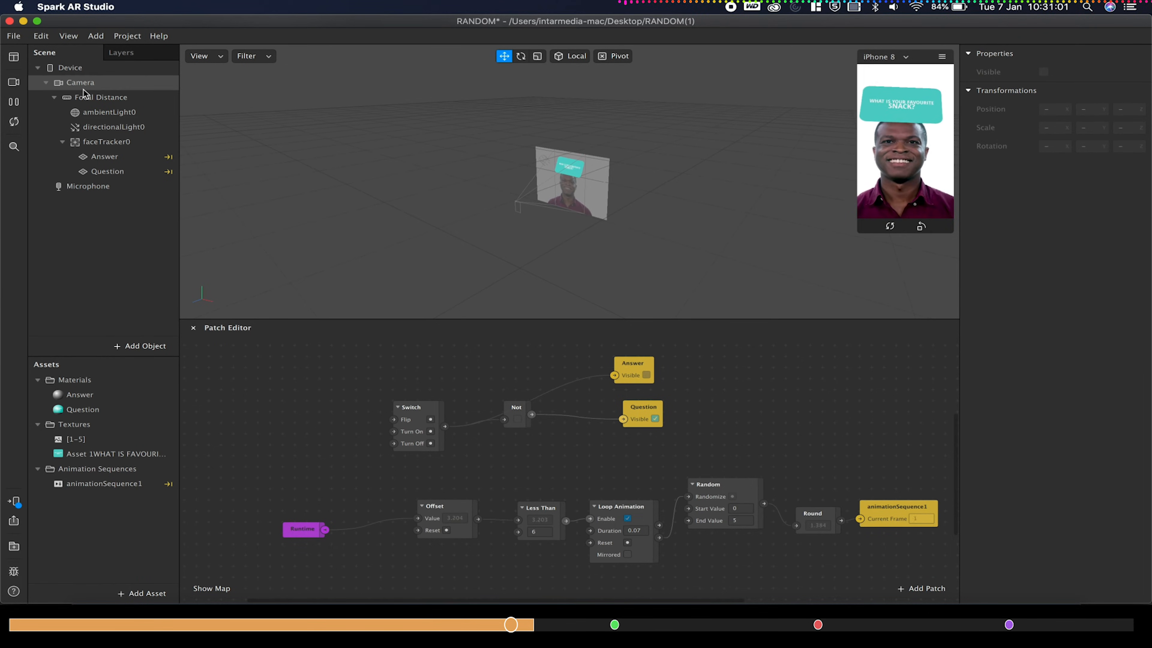
drag(71, 88, 240, 415)
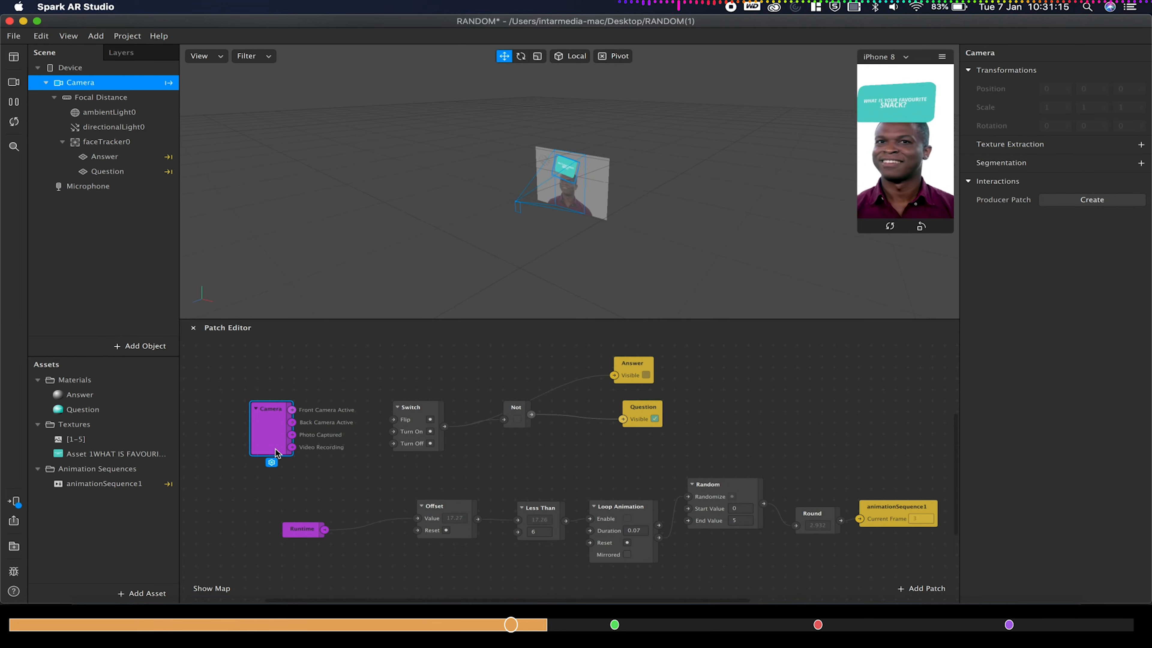
drag(271, 431, 223, 441)
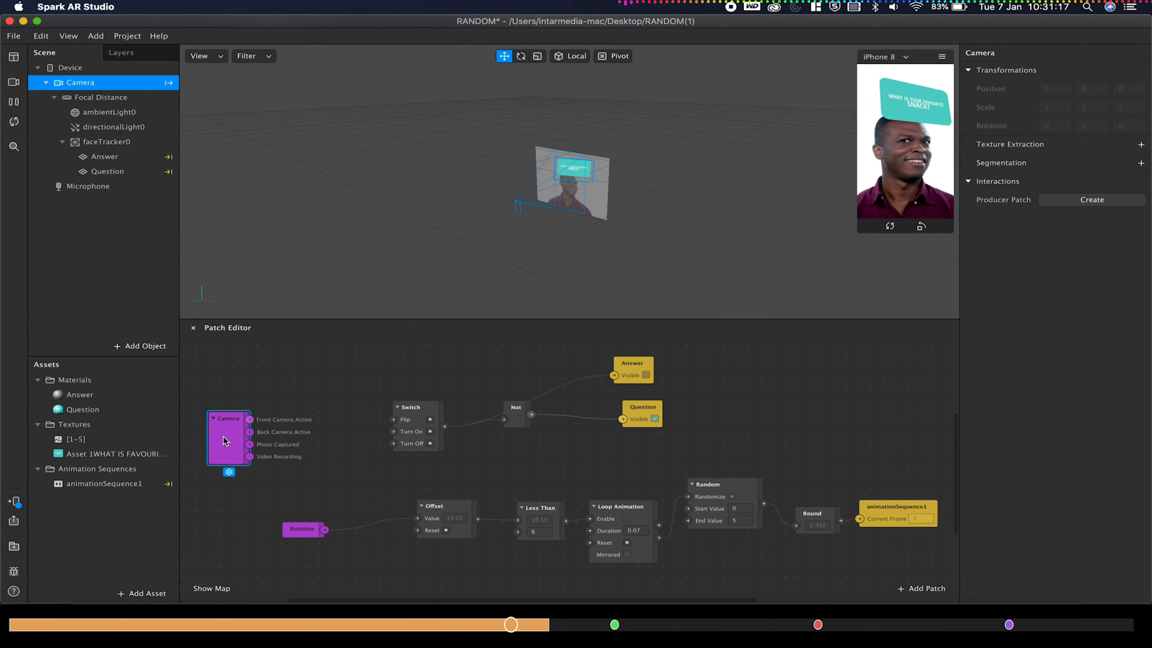
Add a Pulse patch on the Camera's Video Recording output and connect its Turned On output to the Offset's Reset
click(250, 458)
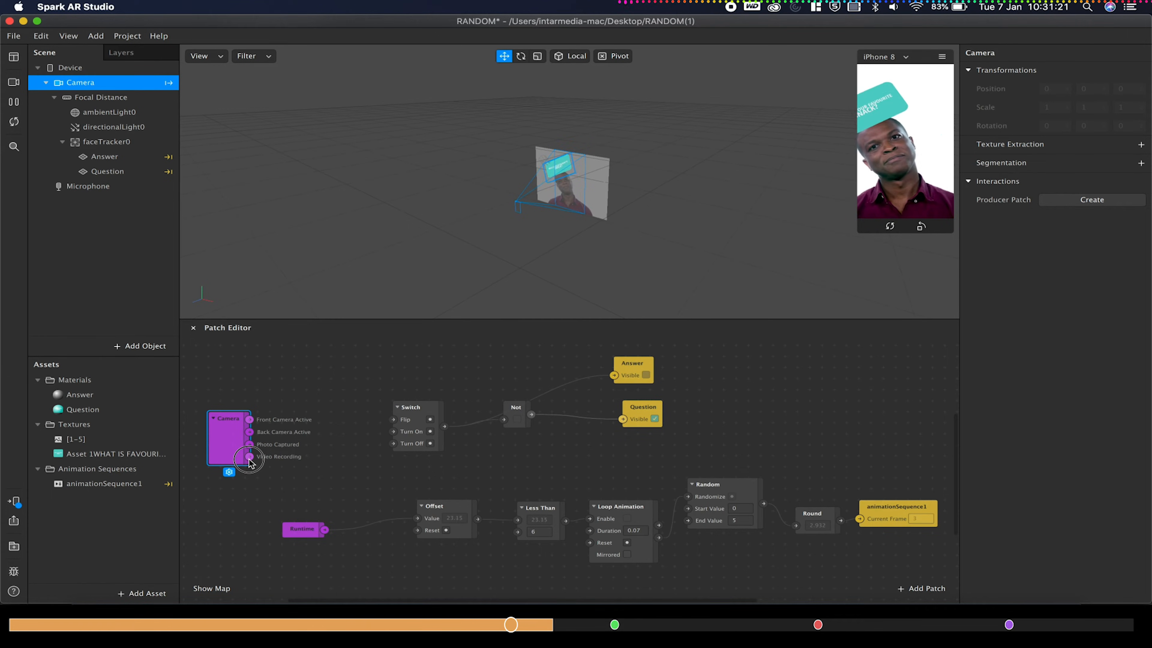
drag(249, 460, 306, 423)
text(pulse)
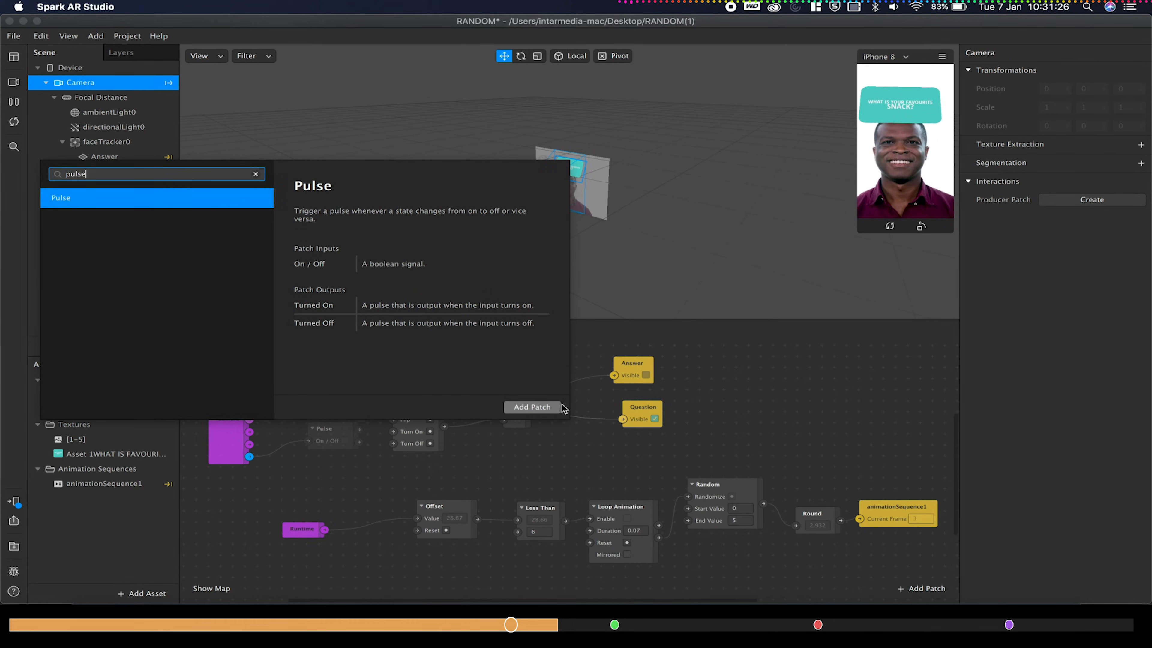
click(532, 407)
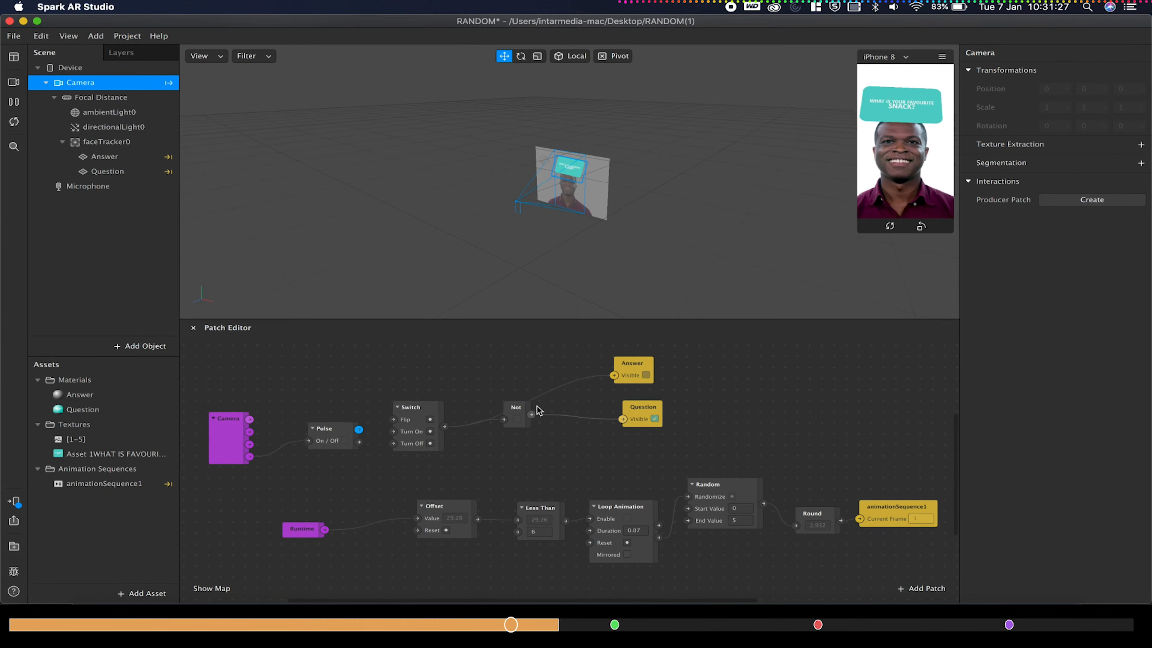
drag(341, 435, 306, 422)
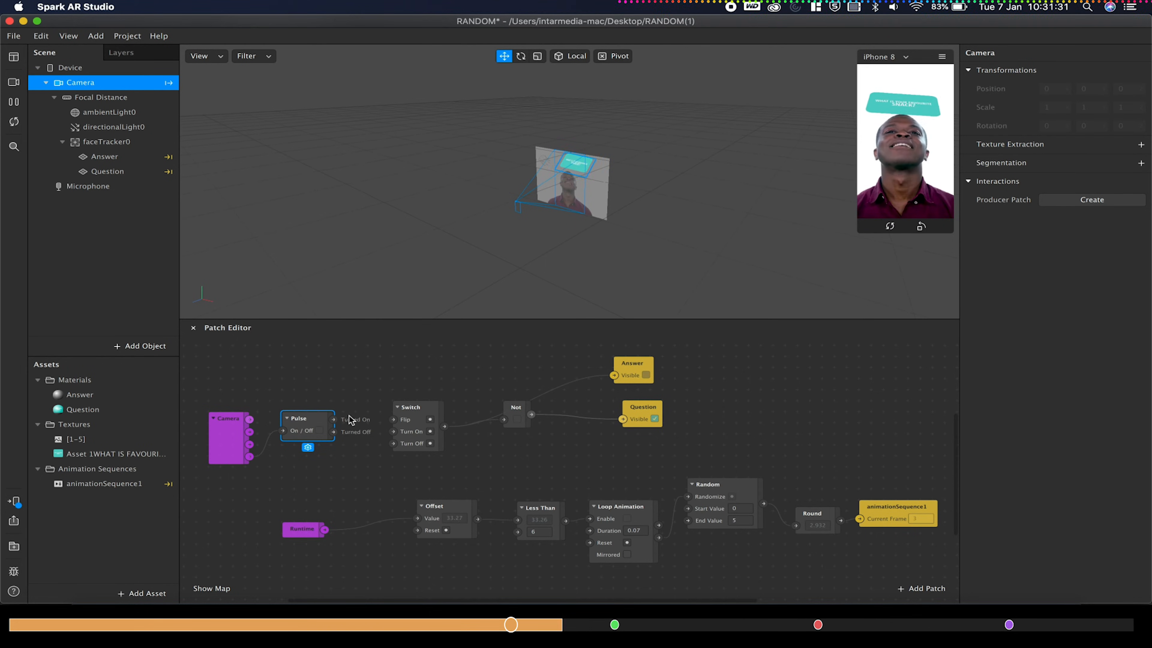
drag(333, 419, 416, 529)
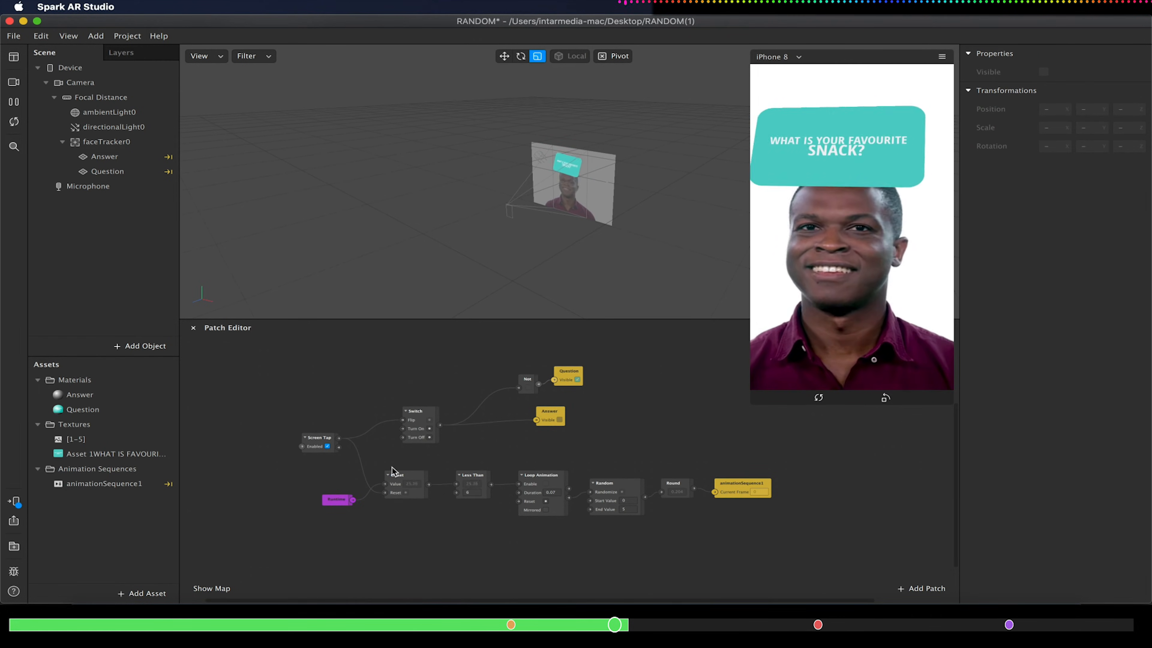
Duplicate the Answer plane under faceTracker0 and rename the copy fakeanswer
click(402, 483)
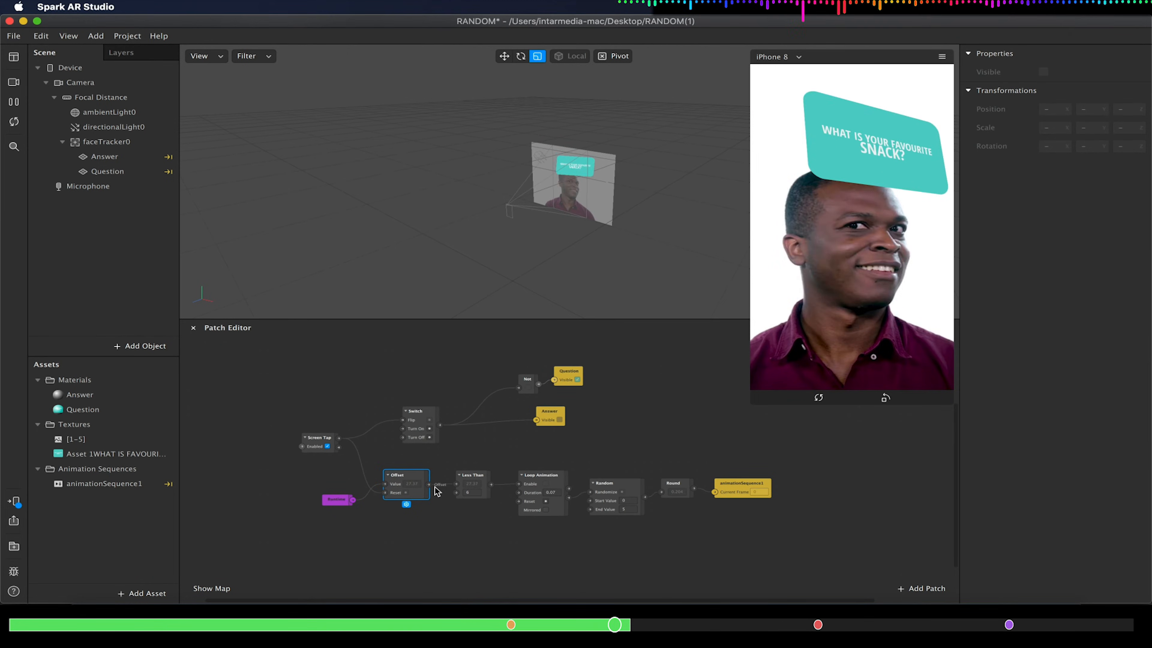
click(99, 156)
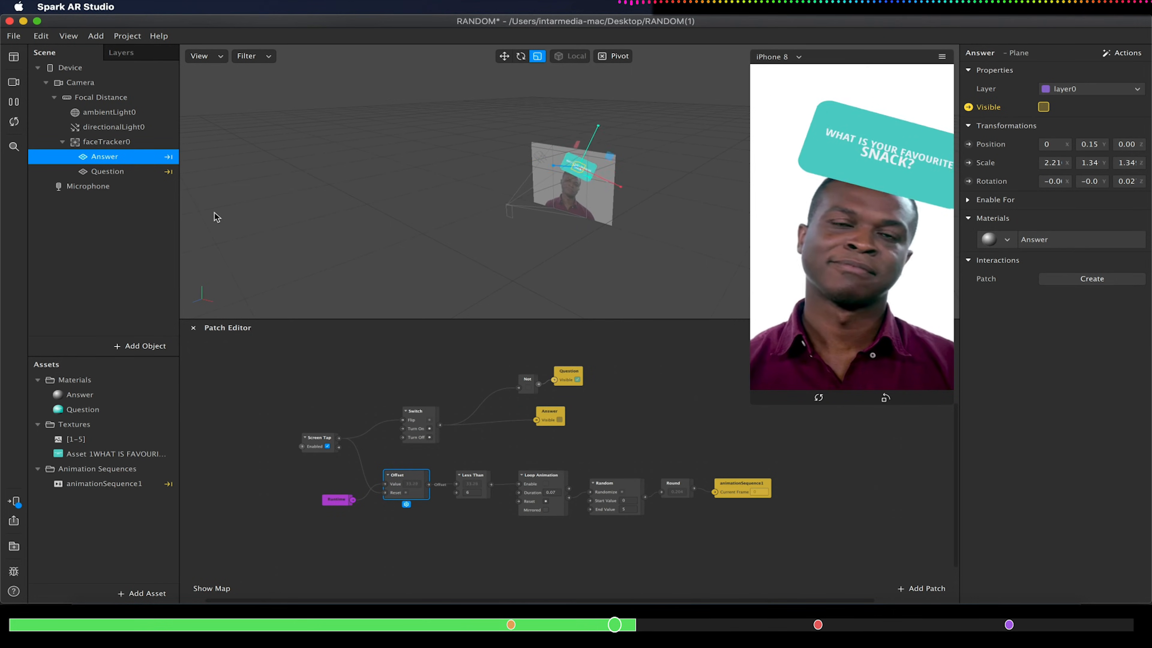
key(super+d)
double_click(970, 54)
text(fakeanswer)
key(Return)
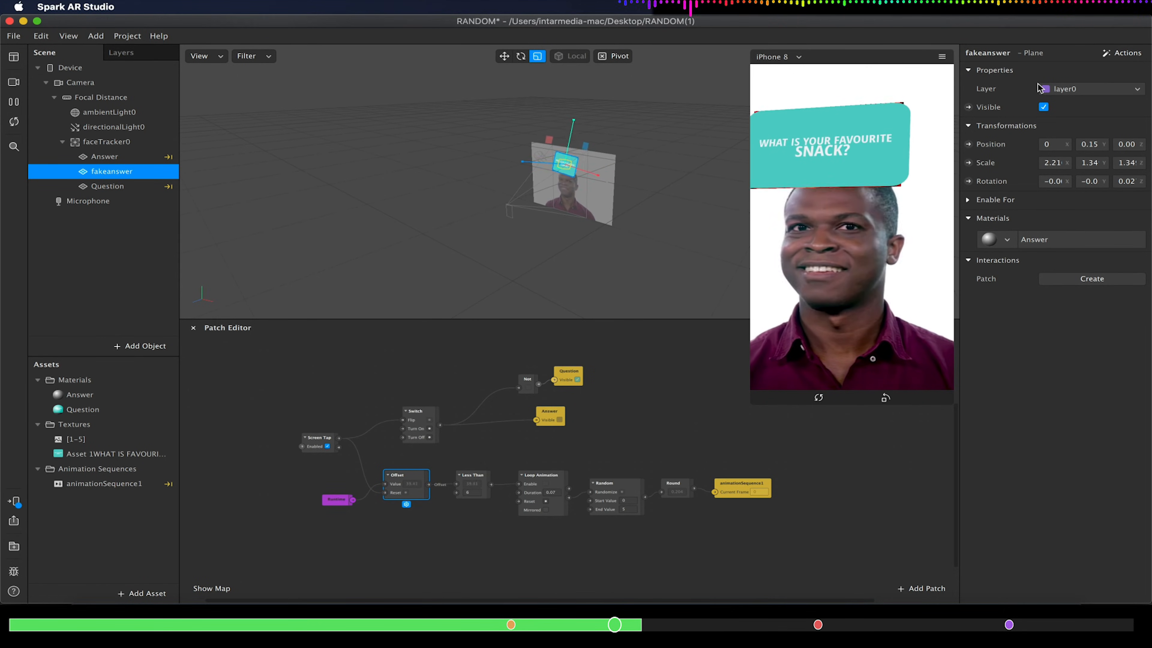
Create a new material for the fakeanswer plane, using the Flat shader and the chocolate image 2(2) as its texture
click(1006, 240)
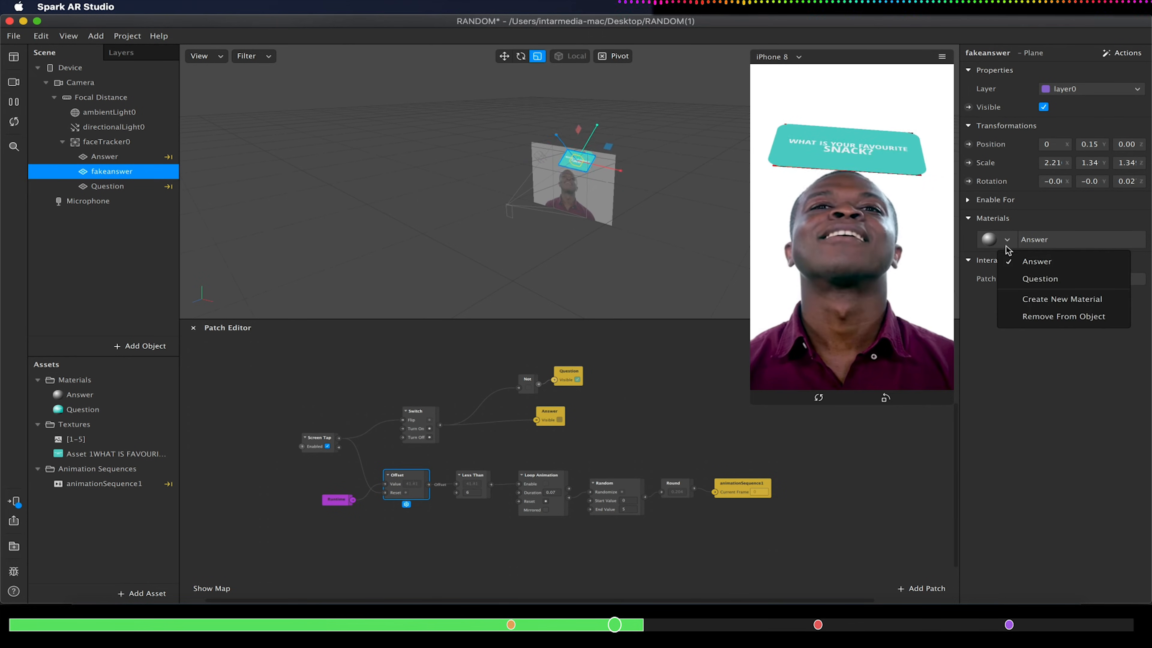
click(1025, 300)
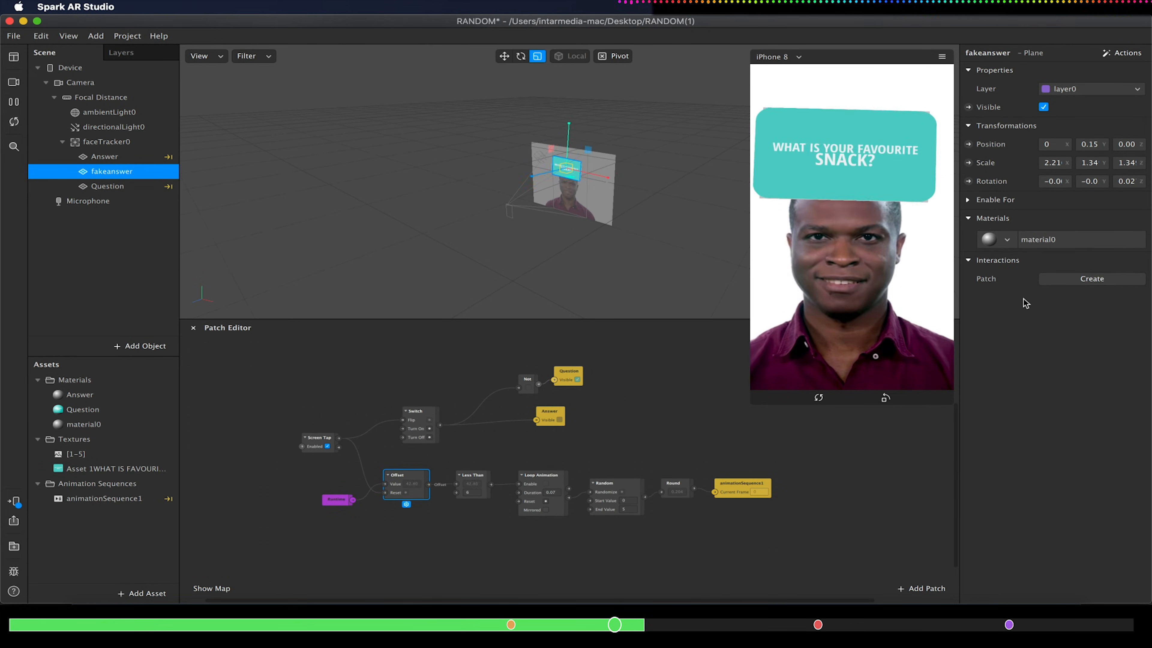
click(64, 424)
click(1079, 76)
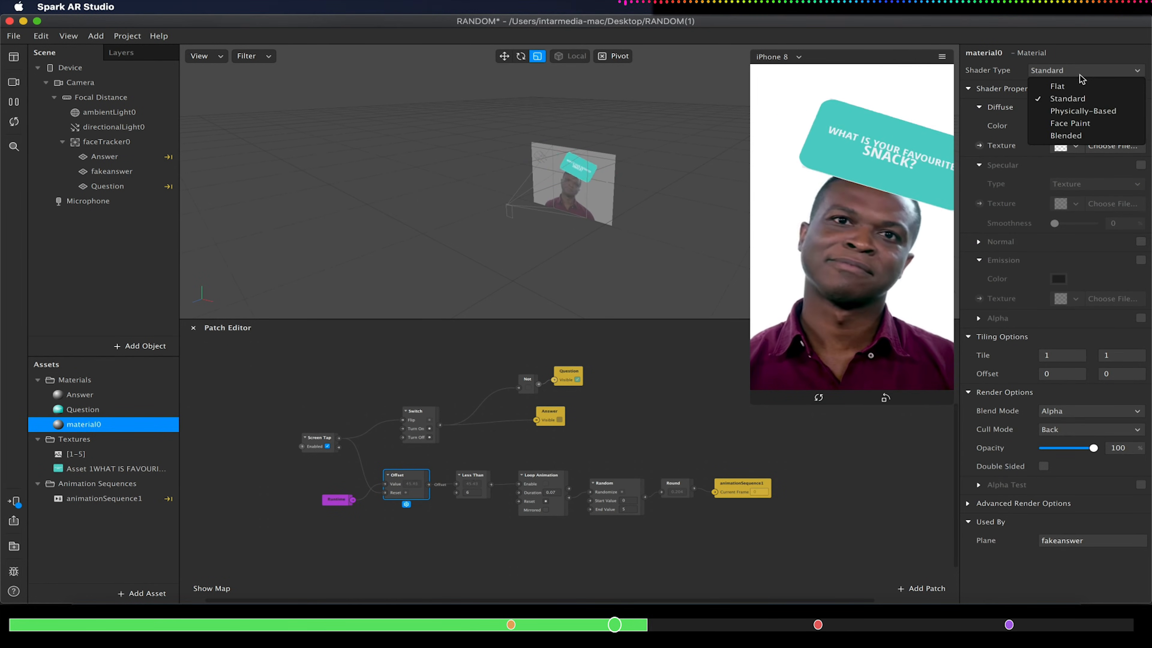
click(1061, 85)
click(1106, 146)
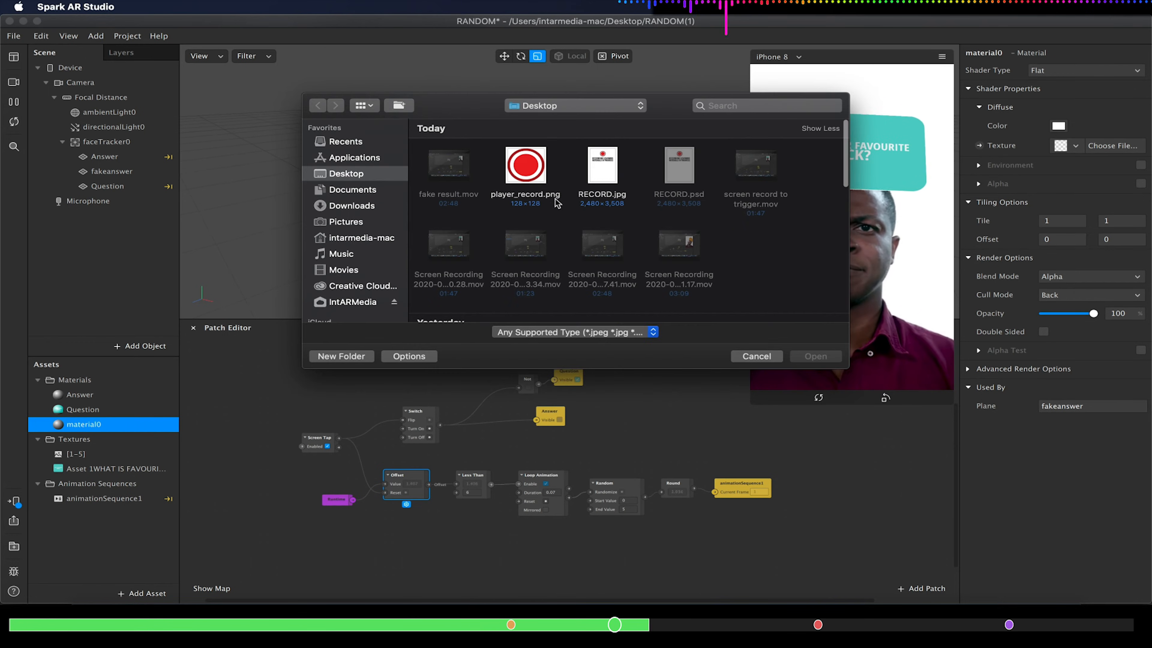
scroll(577, 236, down, 5)
double_click(527, 191)
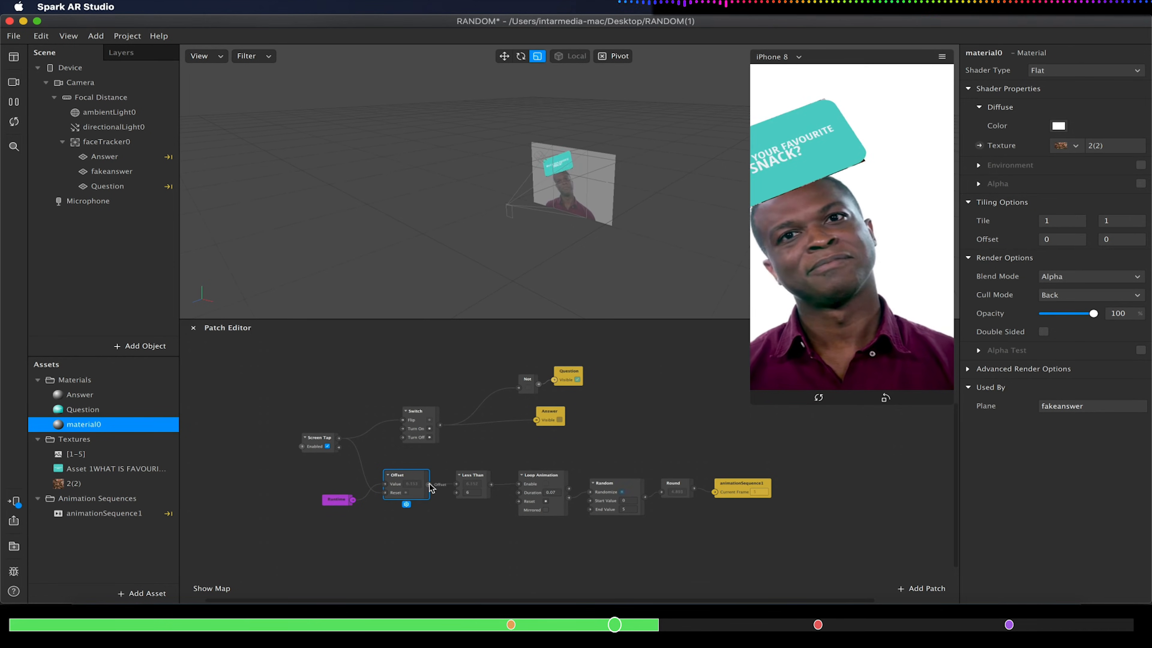
Add a Greater Than patch below Less Than, fed by the Offset output
right_click(457, 574)
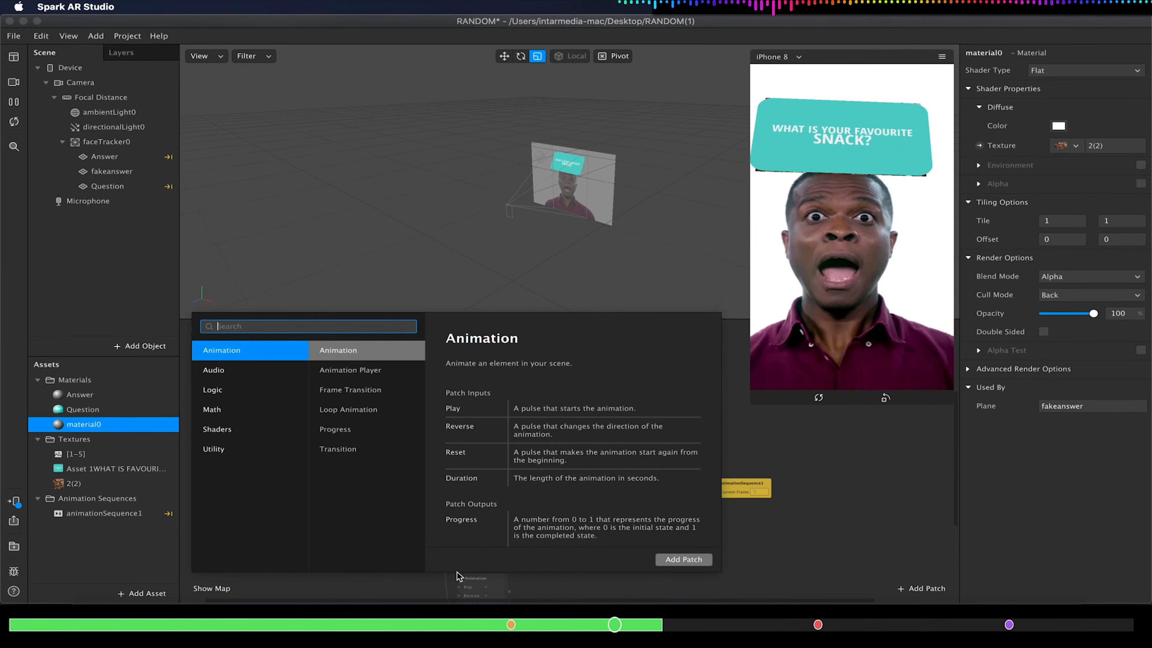
text(great)
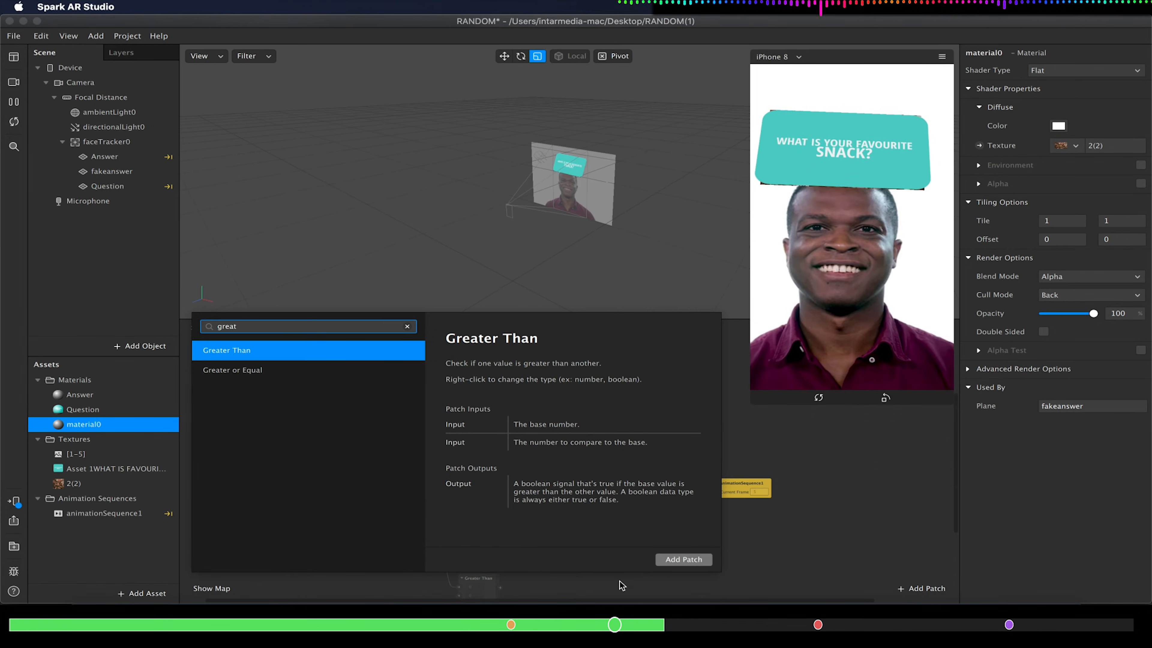
click(683, 560)
drag(482, 579, 471, 537)
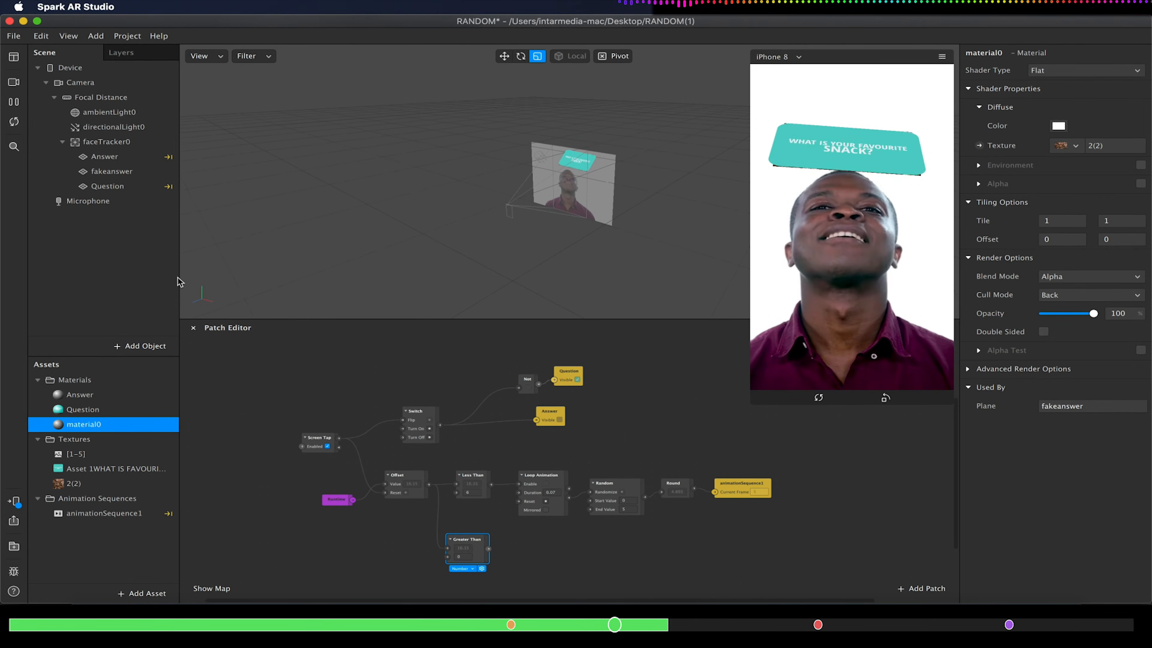
Drive the fakeanswer plane's visibility from the Greater Than output and set that patch's comparison value to 6
click(109, 171)
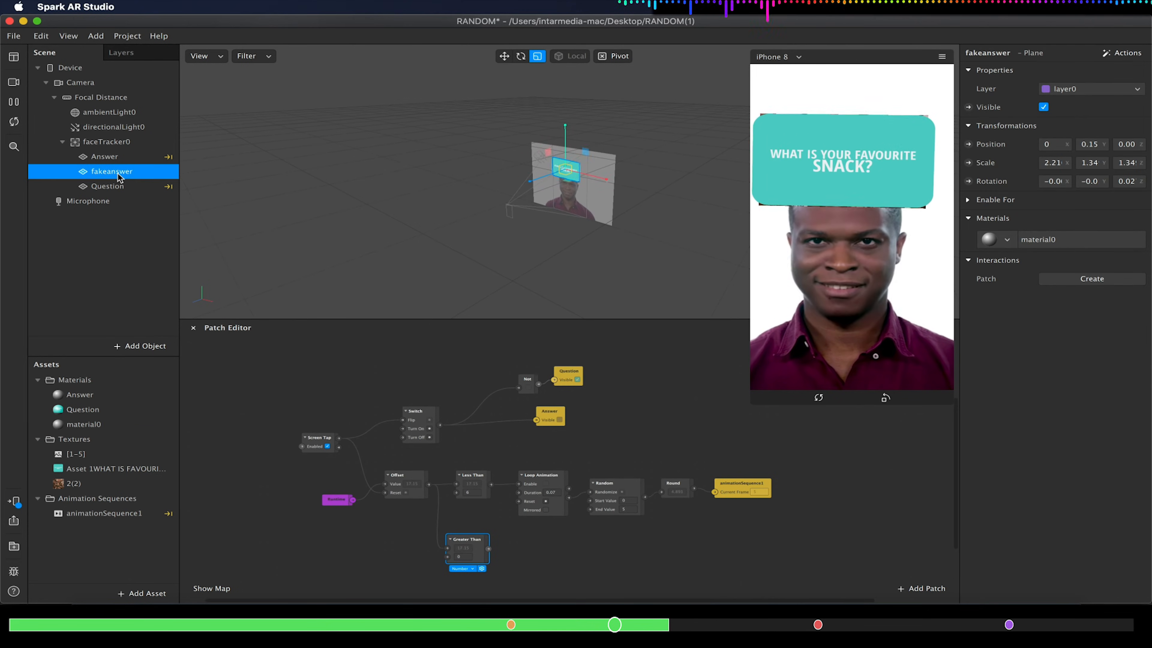
click(968, 107)
drag(596, 480, 570, 544)
drag(489, 550, 545, 547)
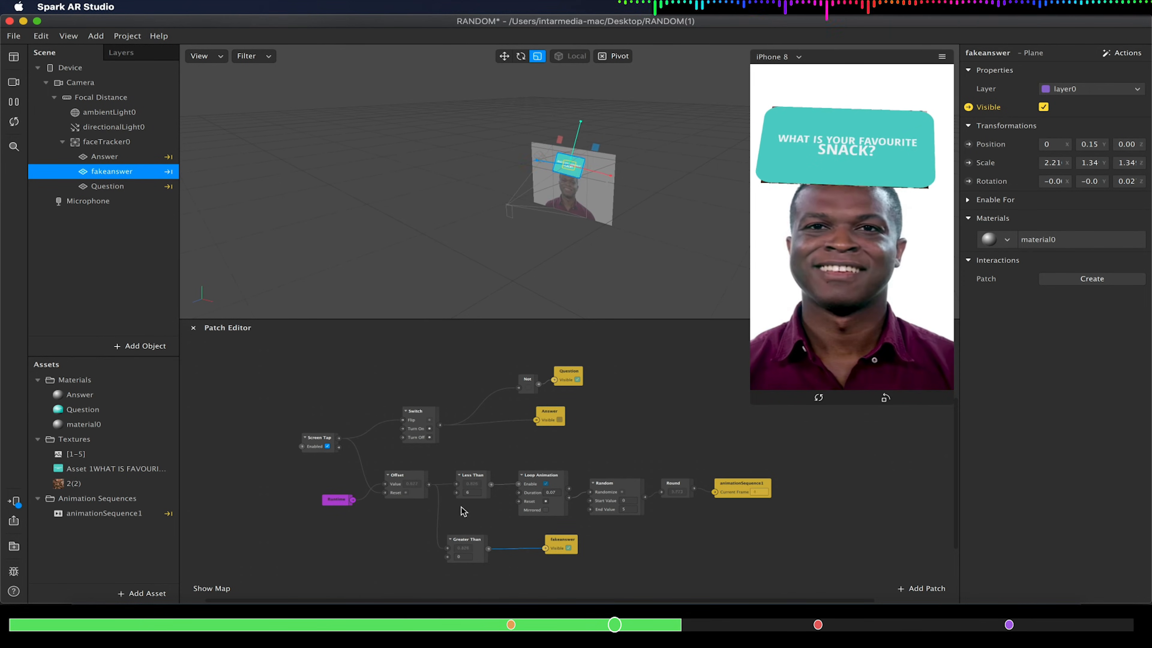
click(443, 559)
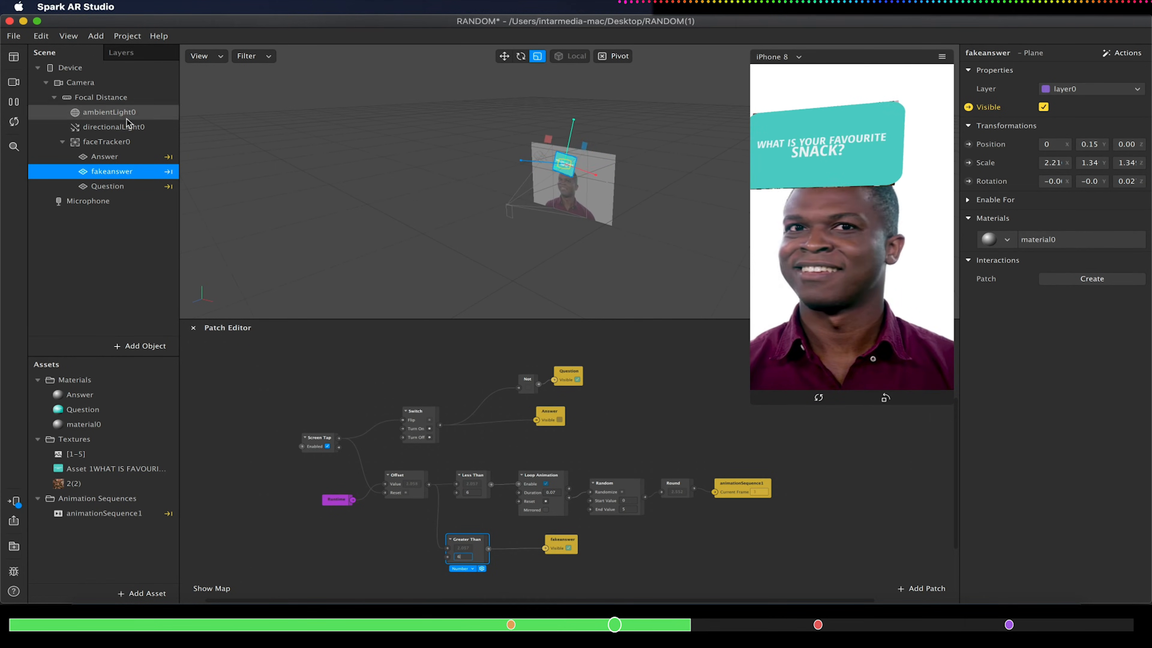
click(396, 537)
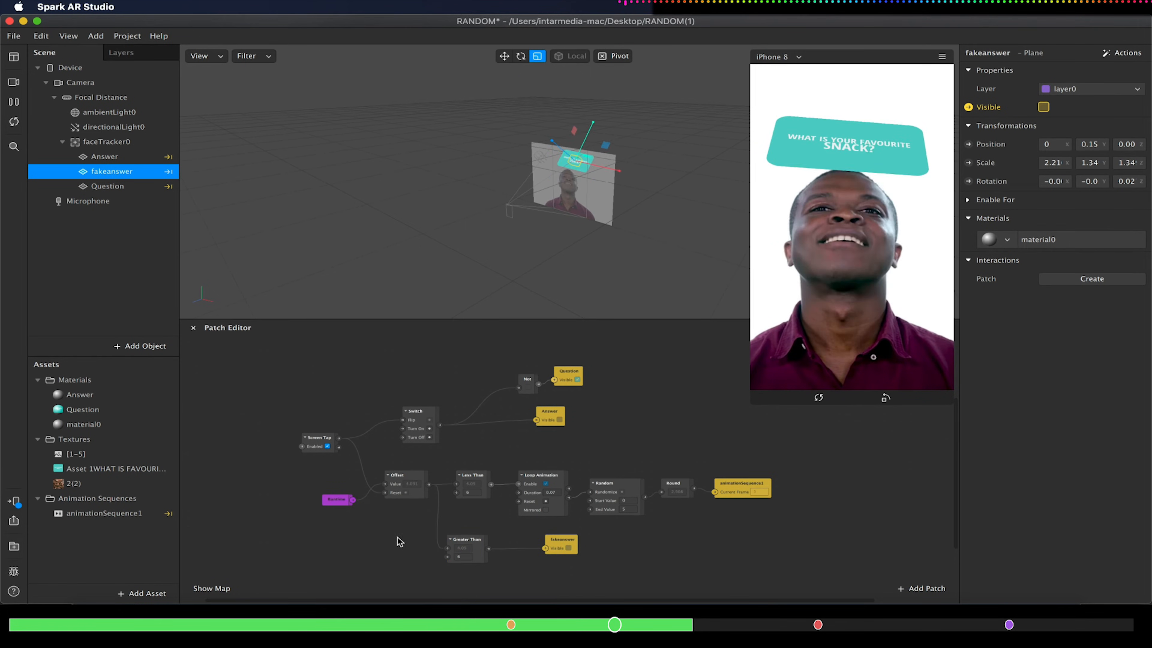
Restart the preview, enlarge the simulator and tap its screen to test the fake answer
click(15, 123)
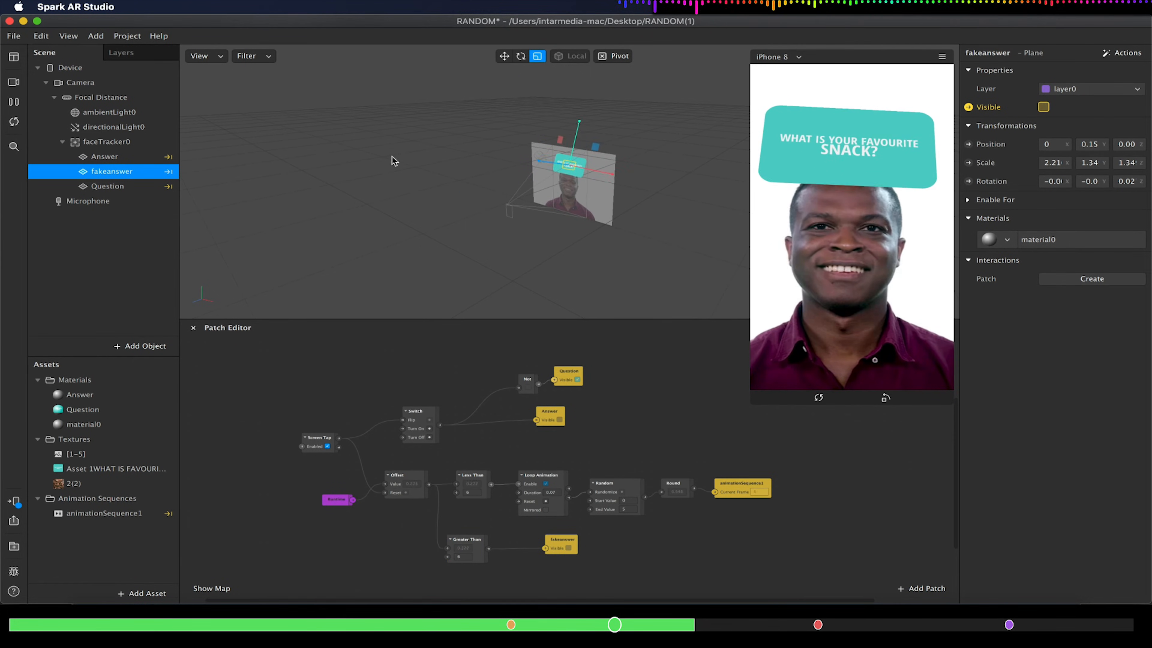
drag(754, 399, 717, 460)
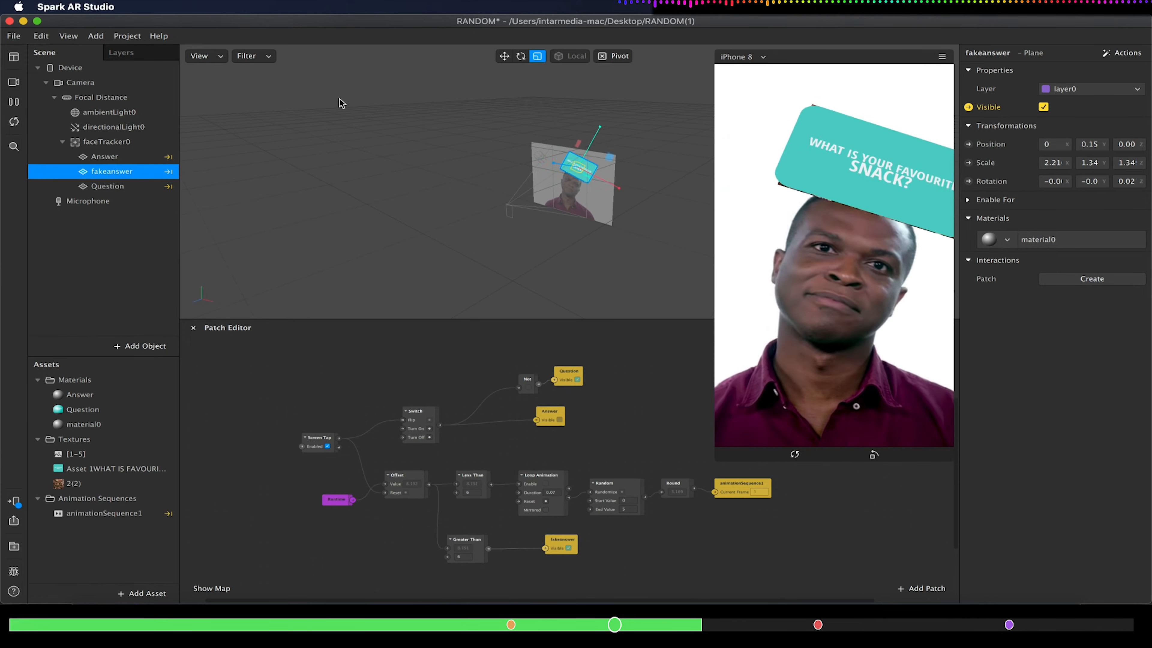
click(117, 187)
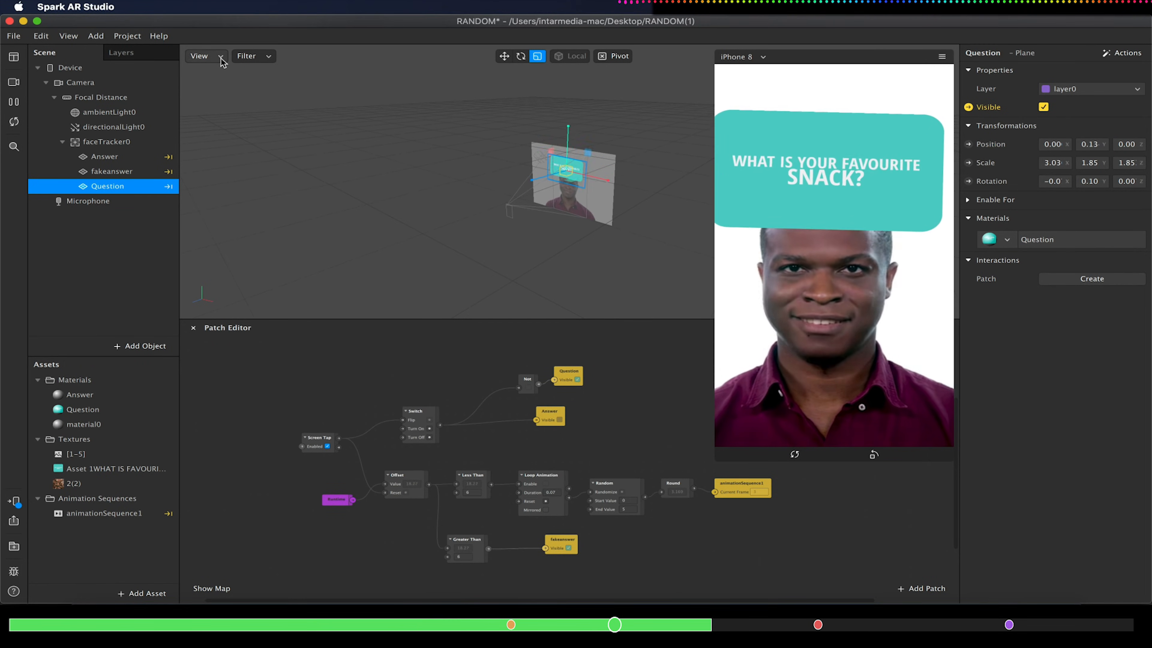
click(838, 394)
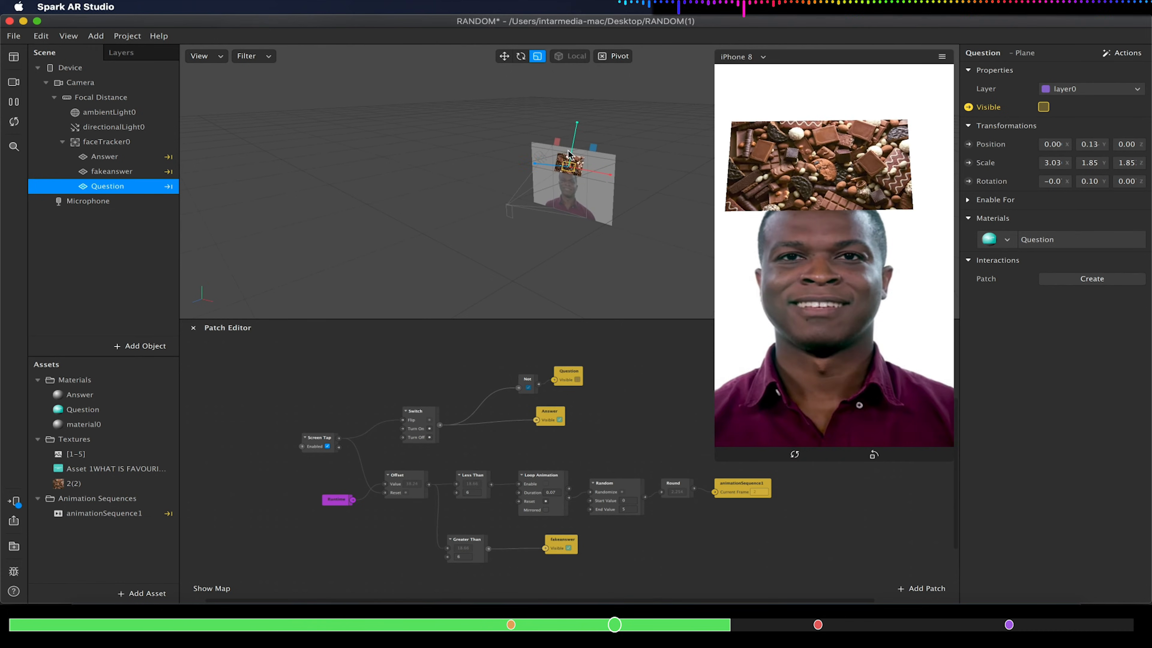
Try moving the Question plane sideways to about 0.22 along X with the preview paused
click(504, 55)
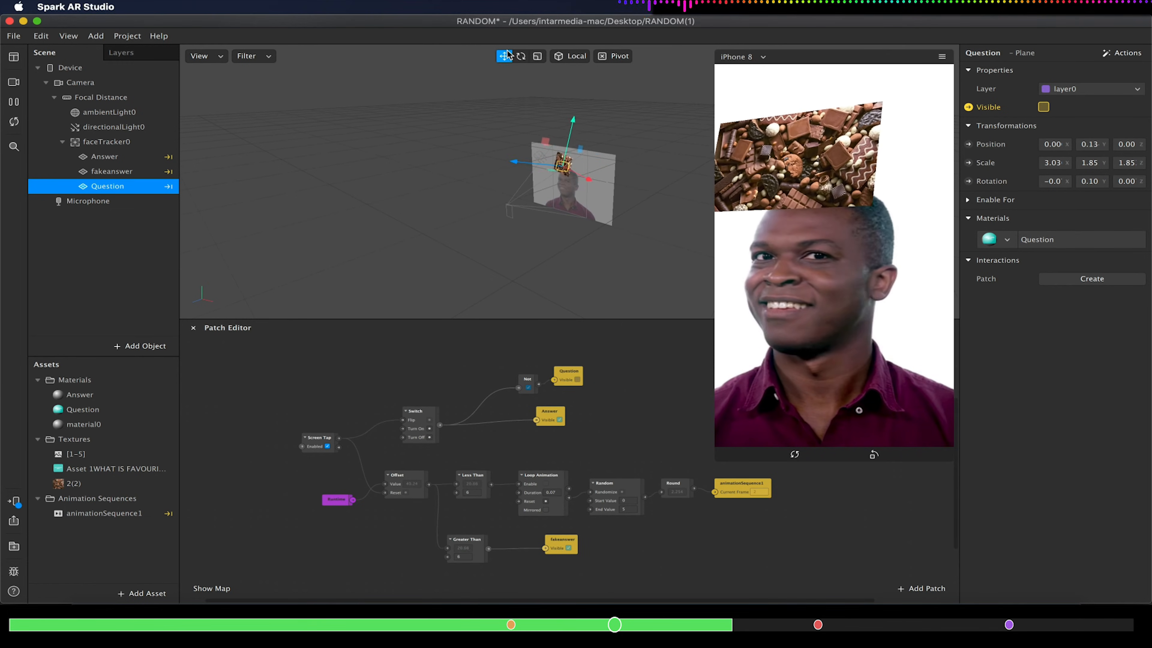
click(14, 101)
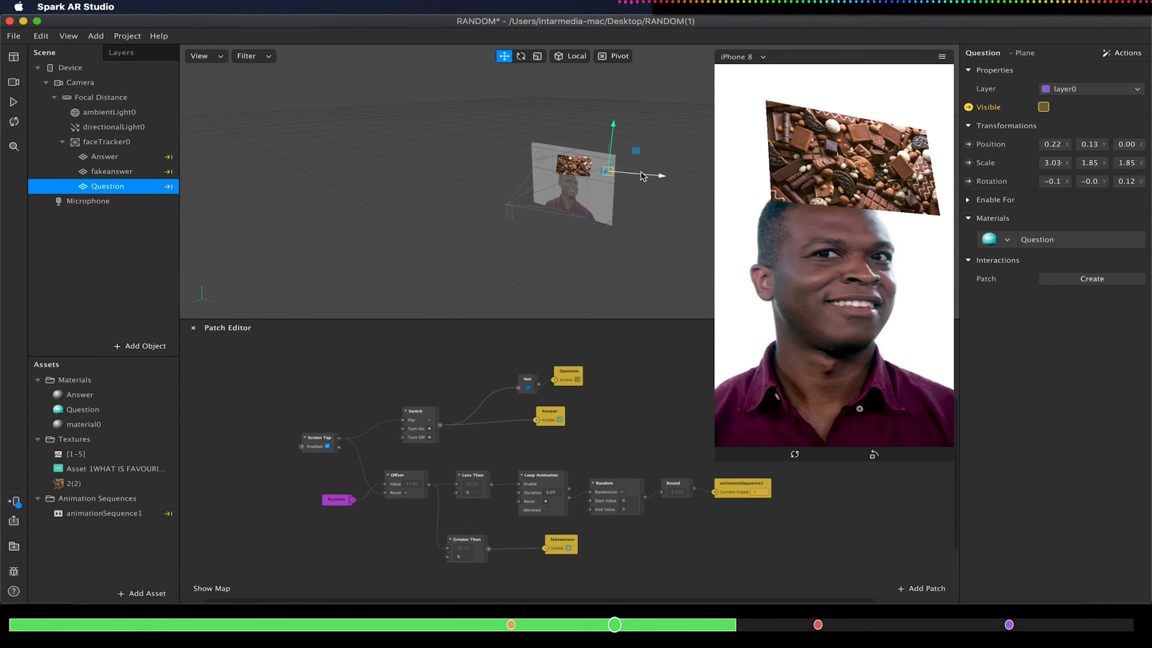
click(16, 103)
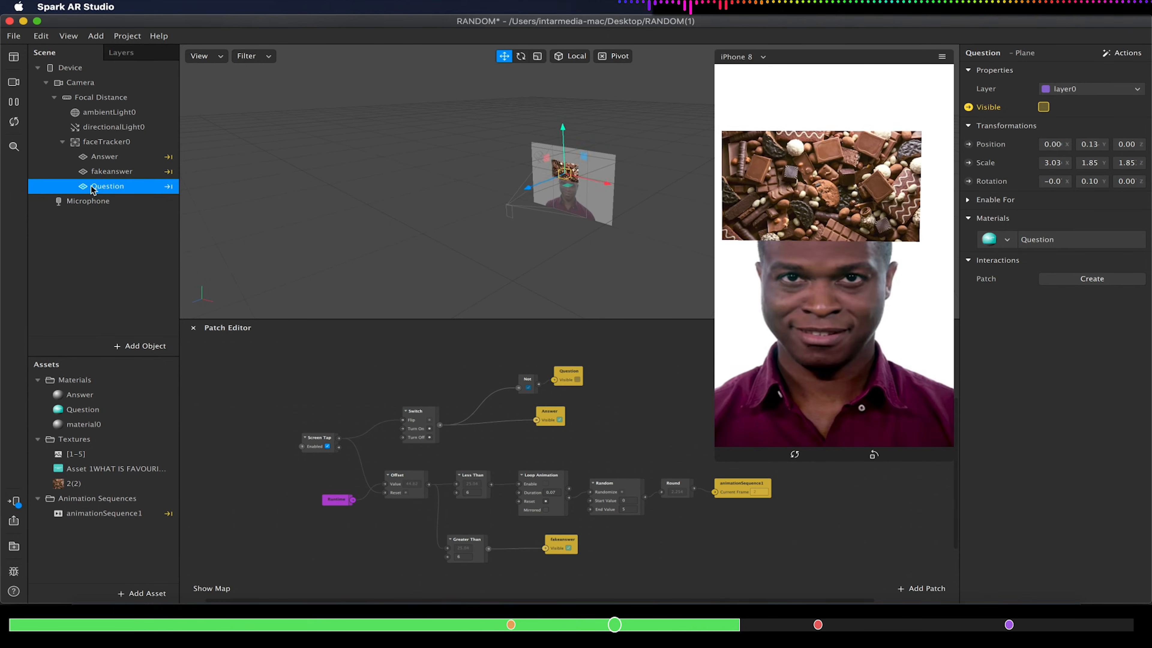
Pause the preview and move the fakeanswer plane sideways to about 0.05 along X
click(114, 173)
click(640, 157)
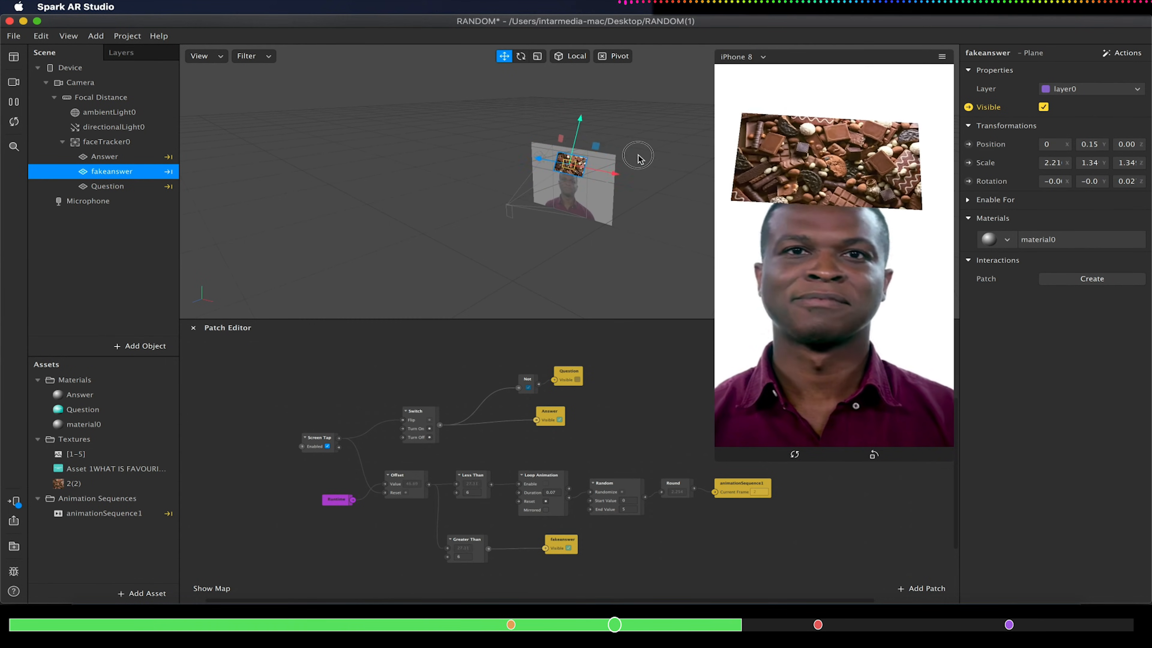
click(7, 111)
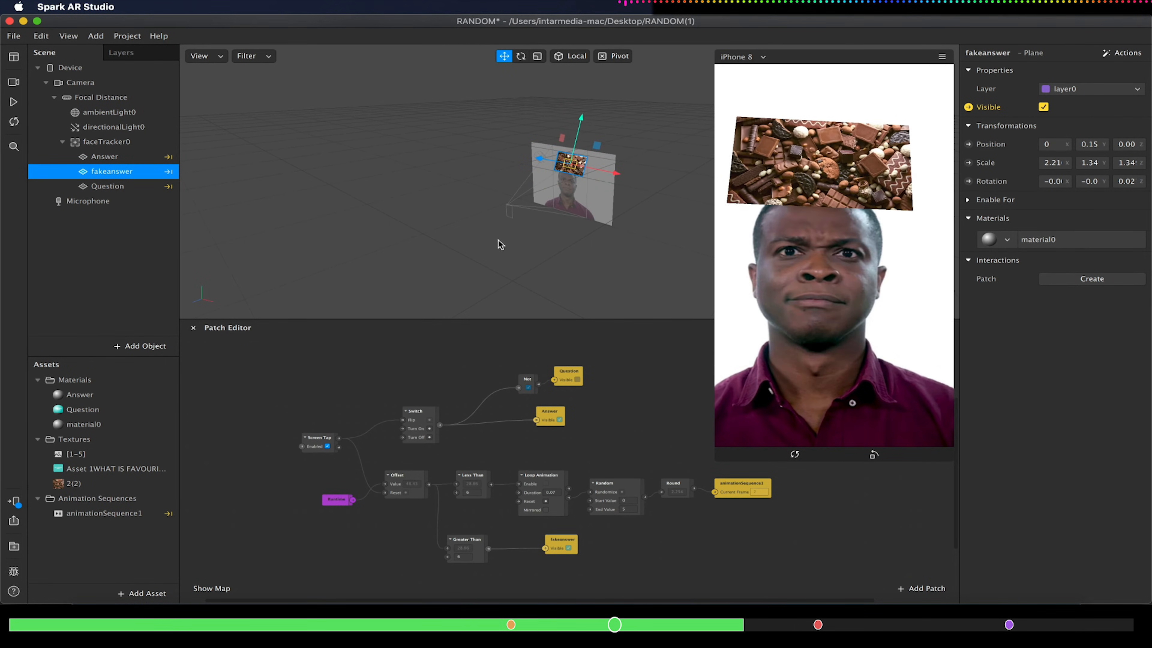
click(620, 172)
mouse_move(622, 175)
mouse_down()
mouse_move(633, 175)
mouse_move(621, 175)
mouse_up()
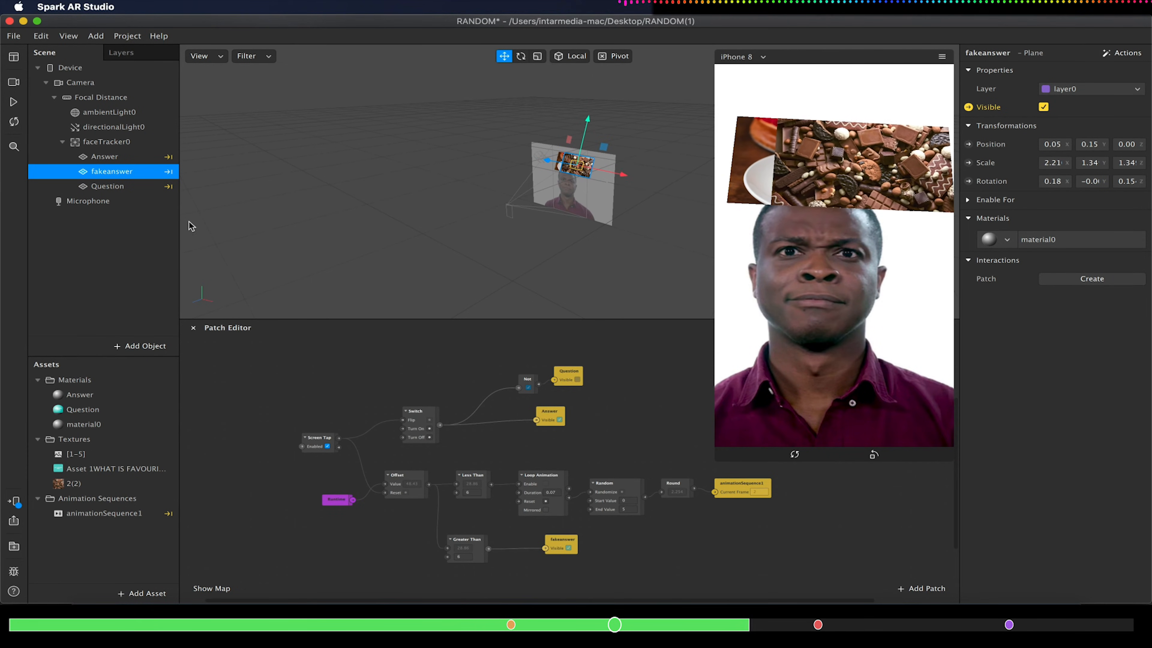
Turn off Use Depth Test and Write to Depth in material0's advanced render options
click(78, 409)
click(82, 423)
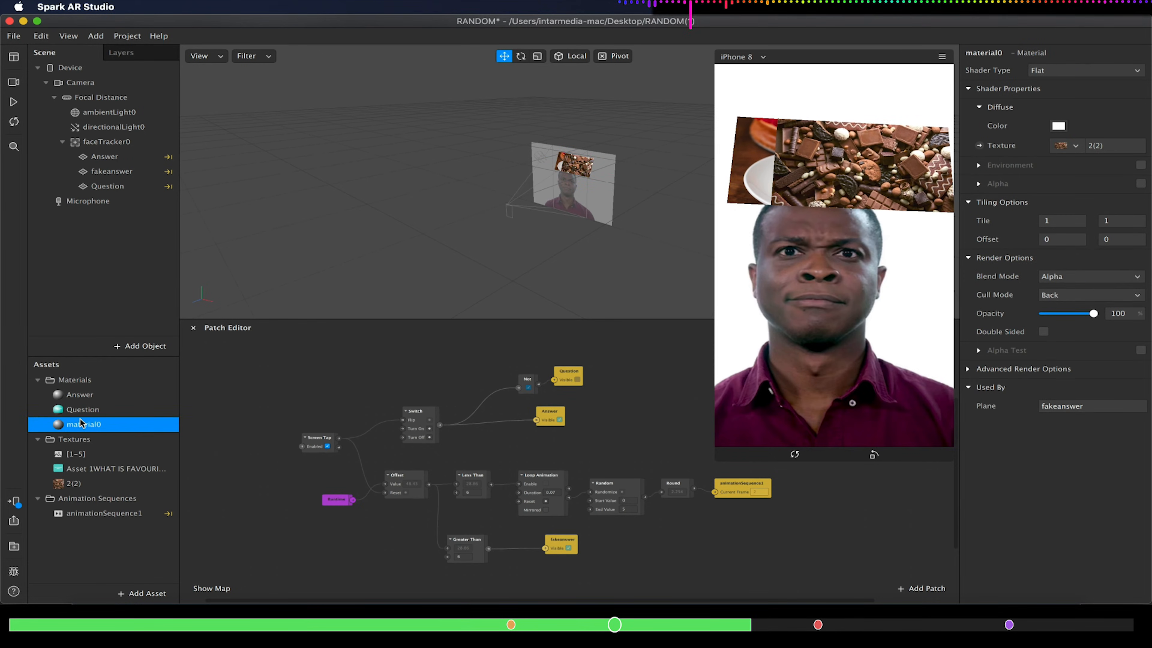
click(968, 368)
click(1043, 406)
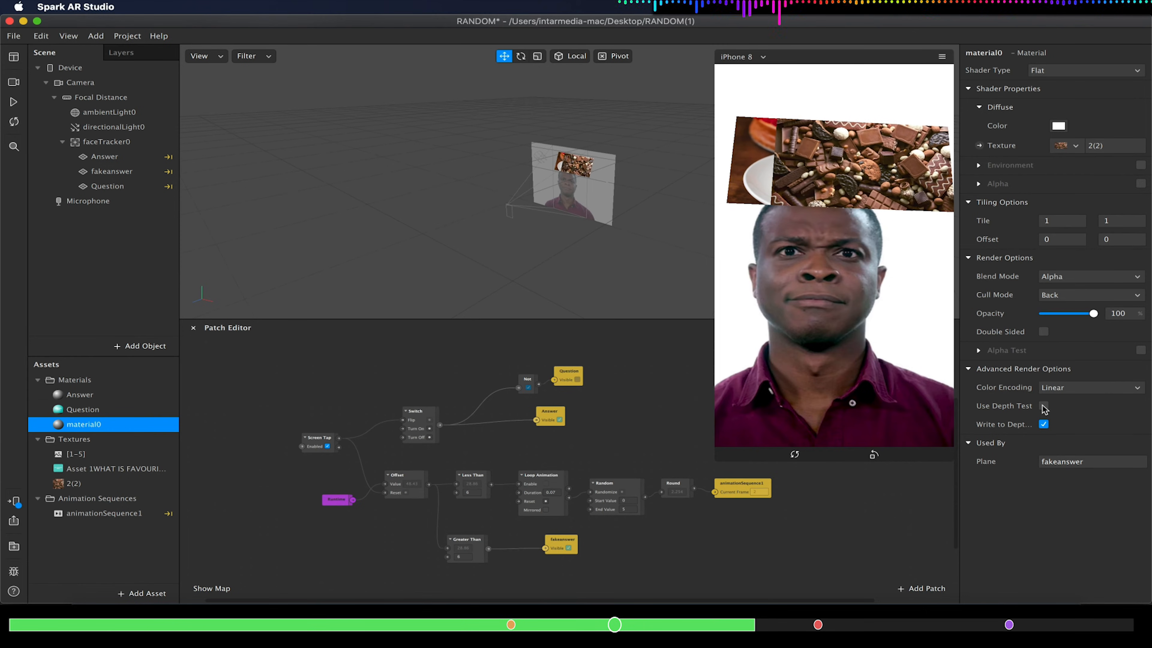
click(1043, 424)
Disable depth testing and depth writing for the Answer material as well
click(136, 394)
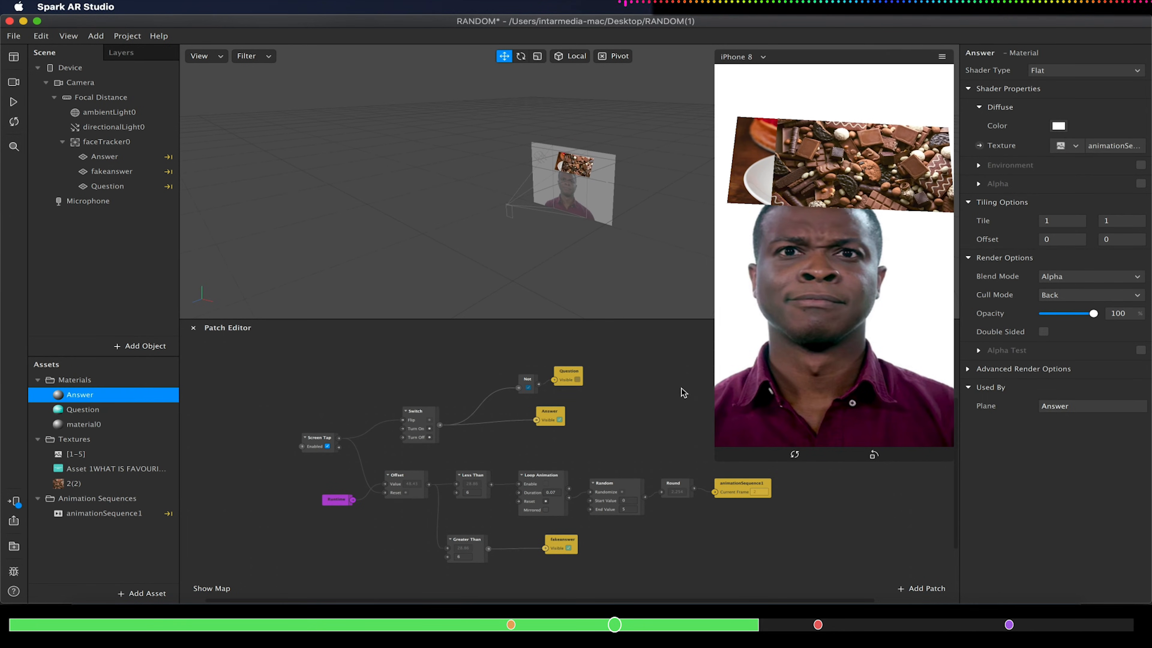
click(968, 369)
click(1044, 405)
click(1043, 424)
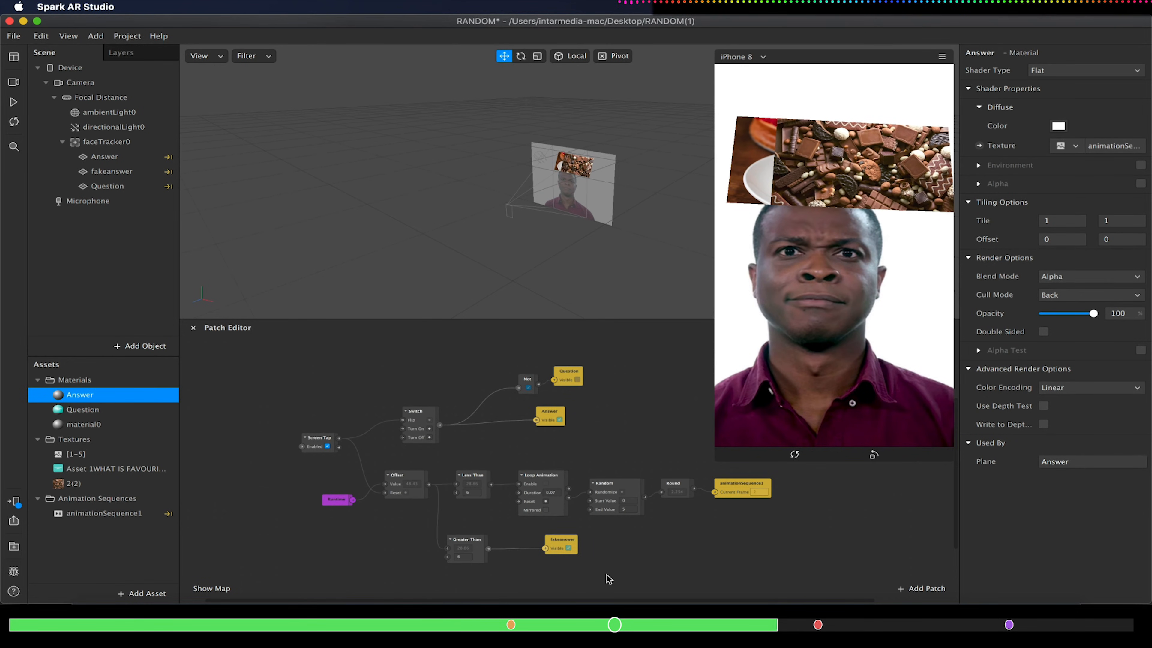
Add an Animation patch in the empty space beside the fakeanswer visibility patch
double_click(632, 553)
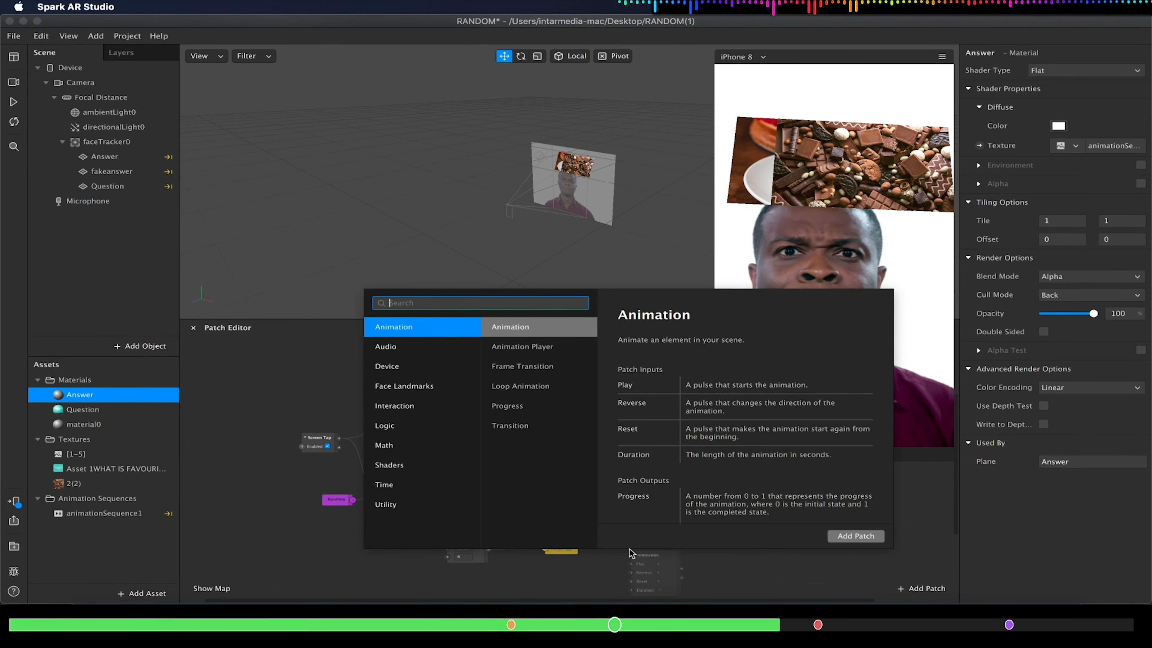
text(animatio)
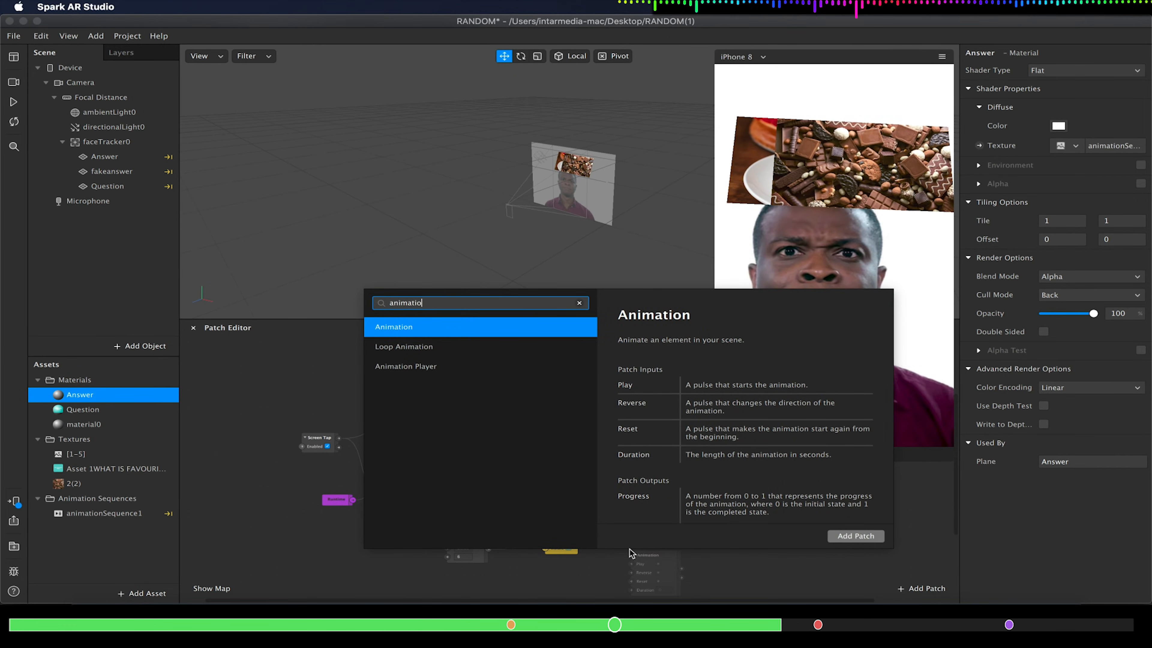
click(856, 535)
click(669, 537)
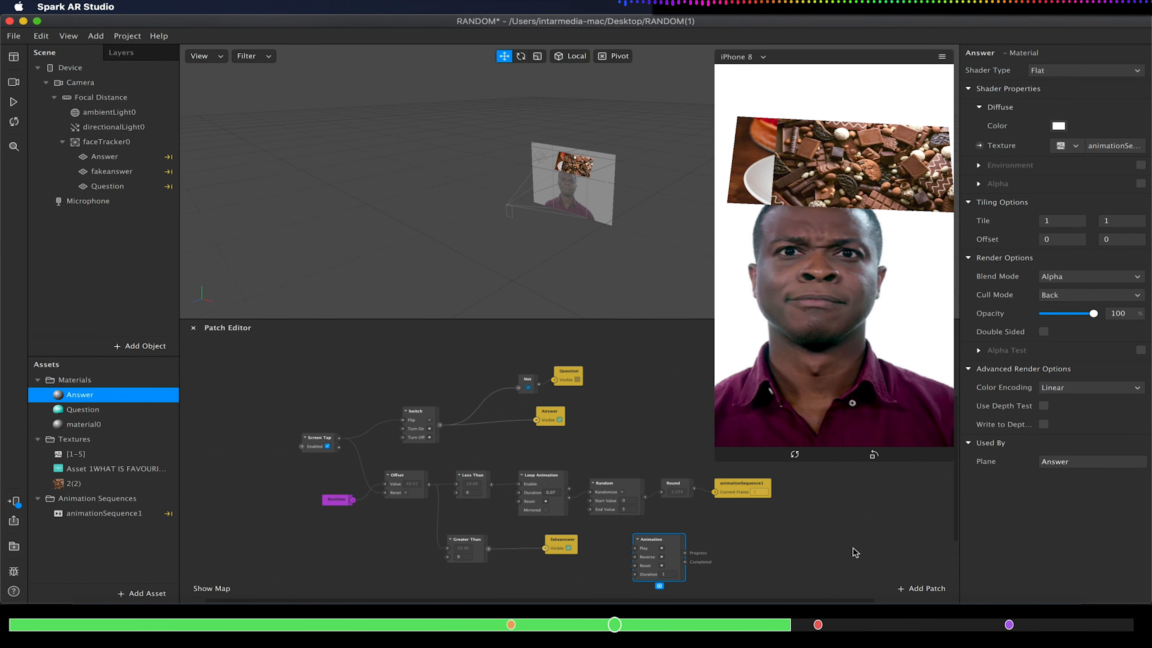
Add a Frame Transition patch fed by the Animation patch's Progress output and select both new patches
drag(685, 566, 727, 557)
text(fr)
text(ame)
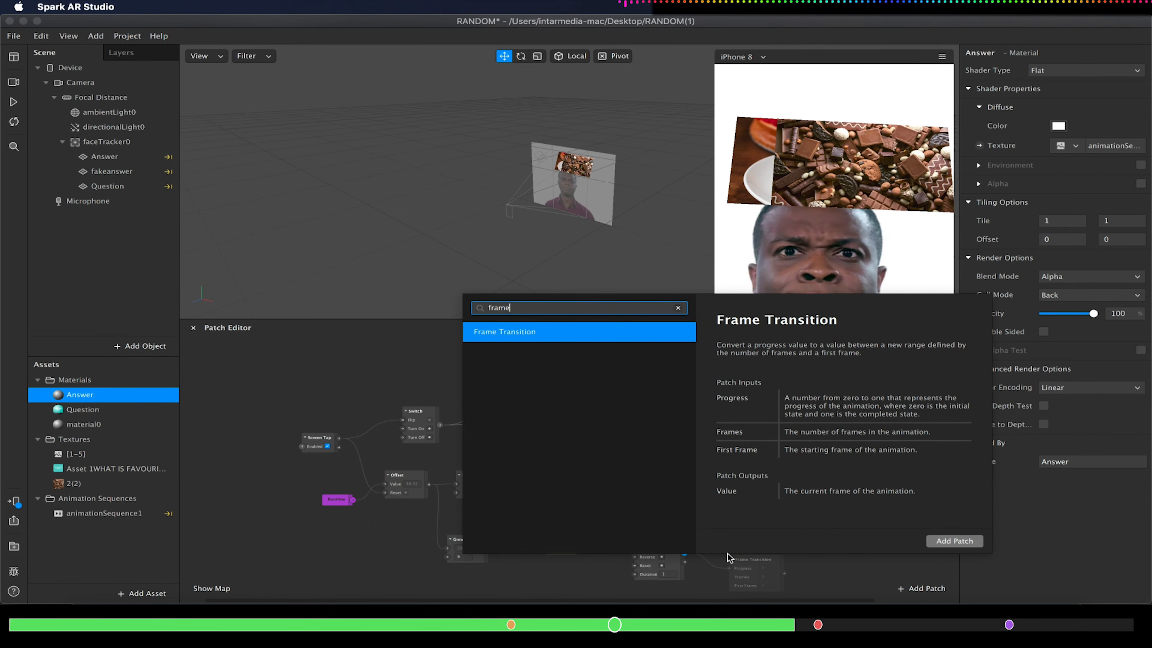
click(954, 541)
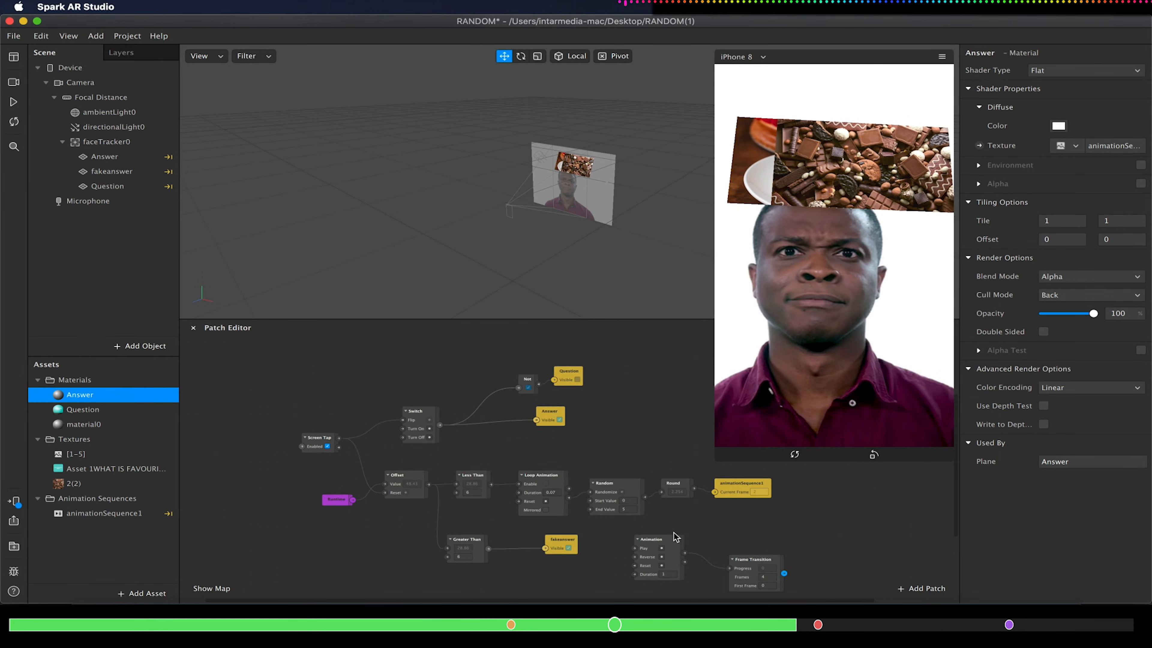
scroll(584, 528, down, 3)
scroll(584, 528, right, 4)
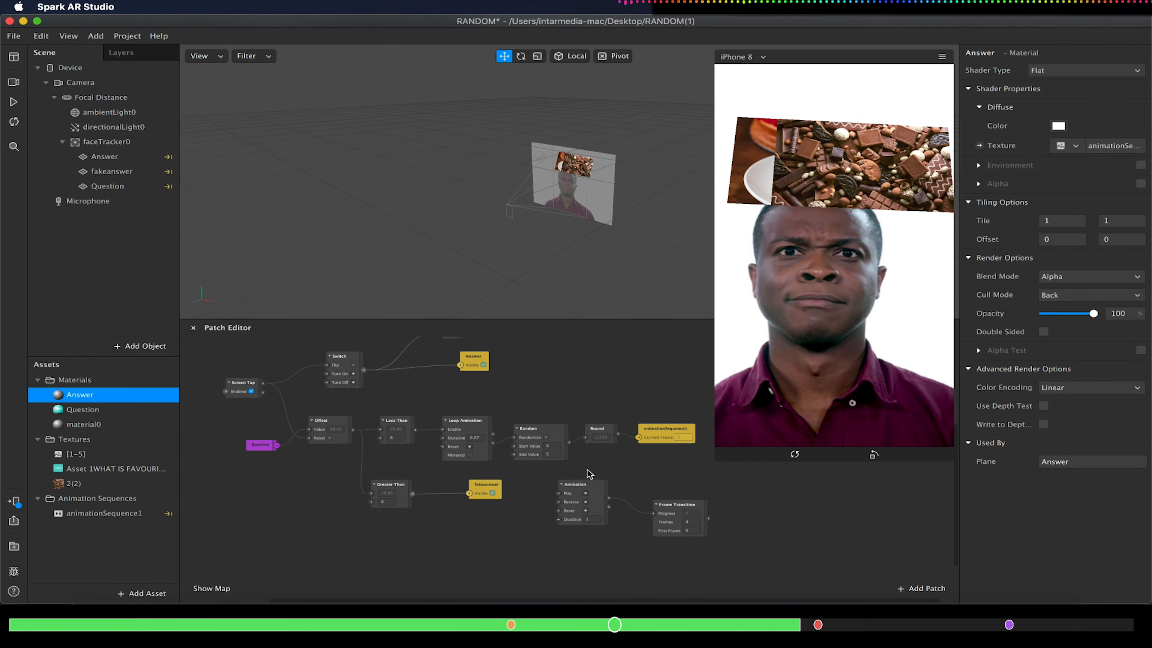
drag(540, 476, 734, 554)
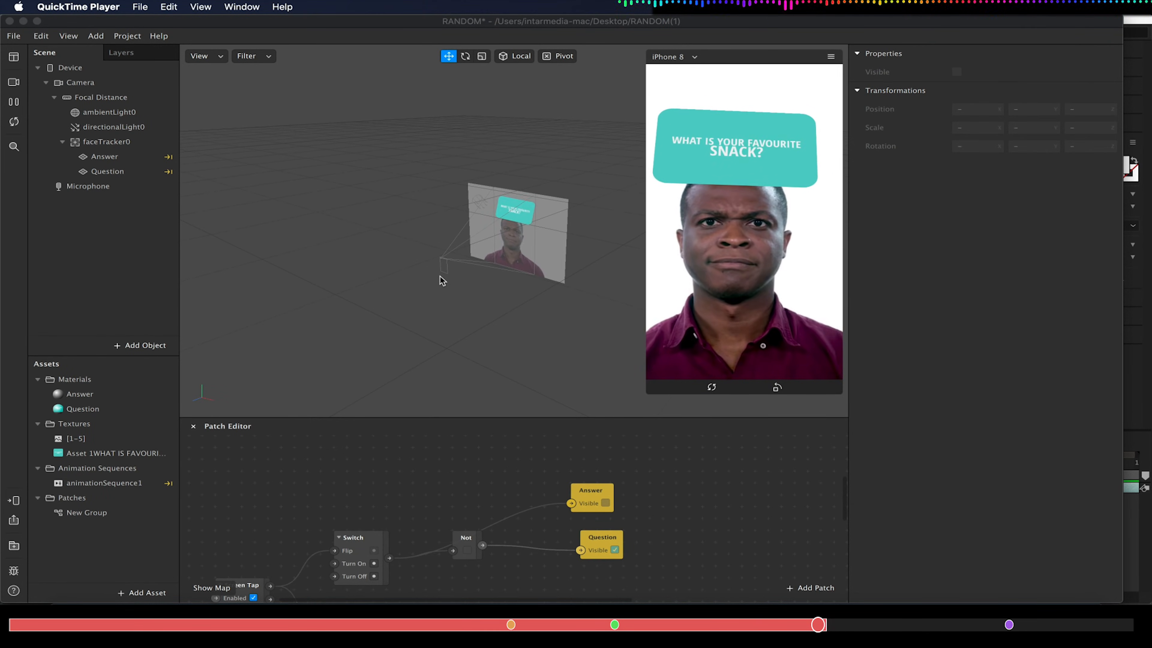
Insert a Particle System and nest it under faceTracker0
click(107, 142)
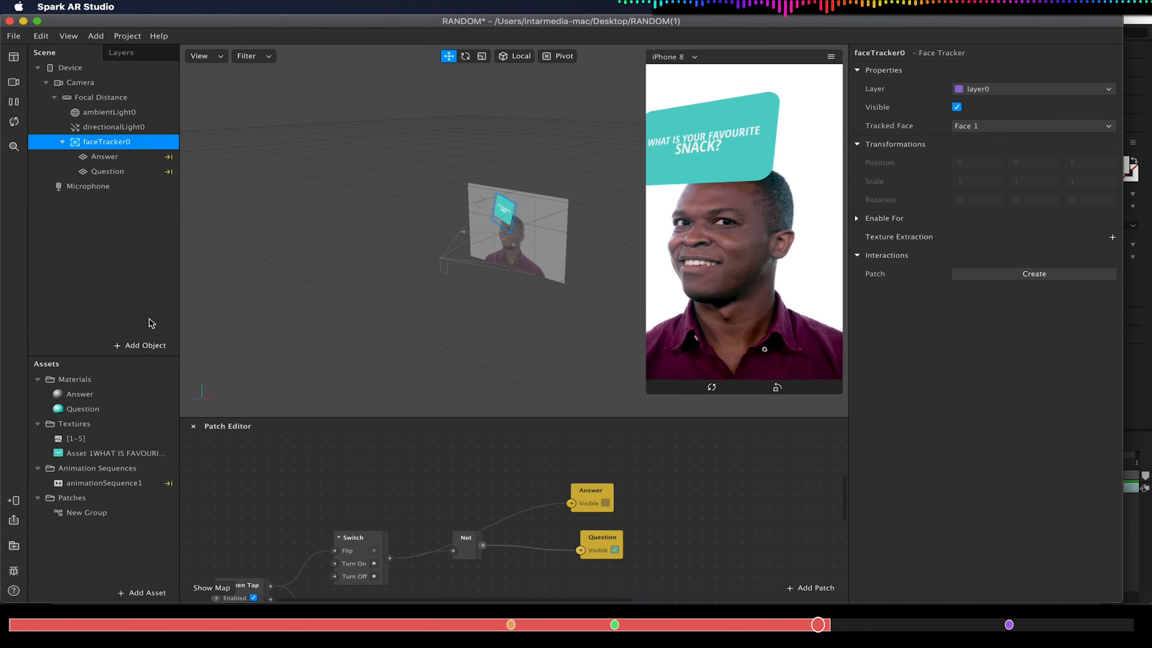
click(146, 342)
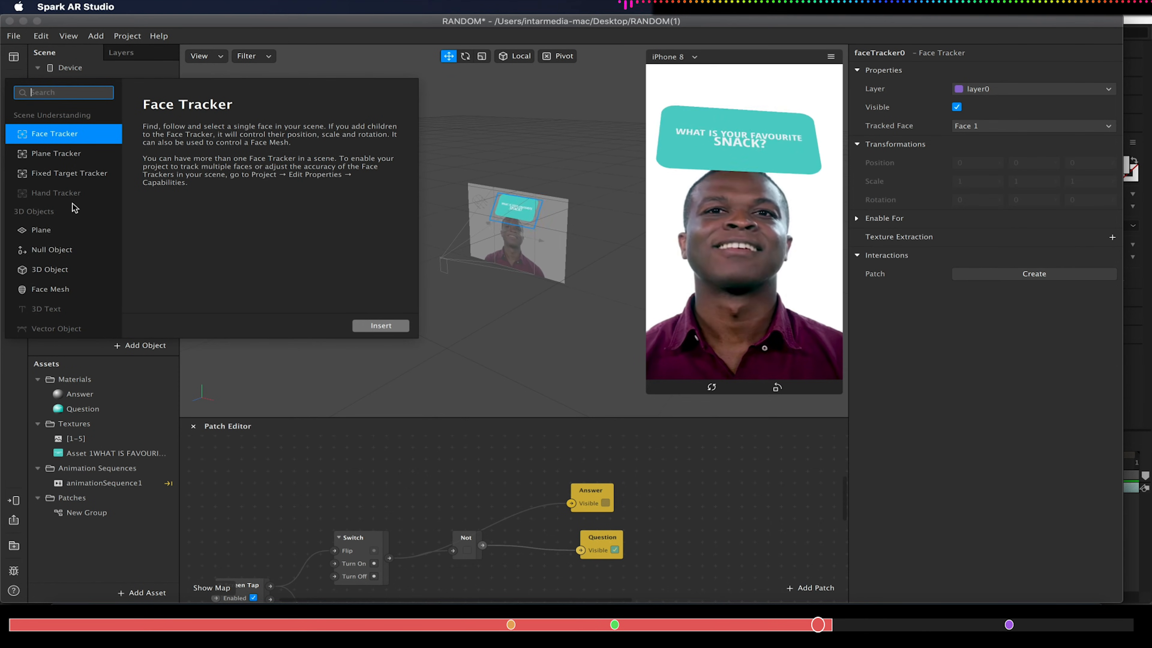
scroll(59, 251, down, 5)
scroll(60, 320, down, 2)
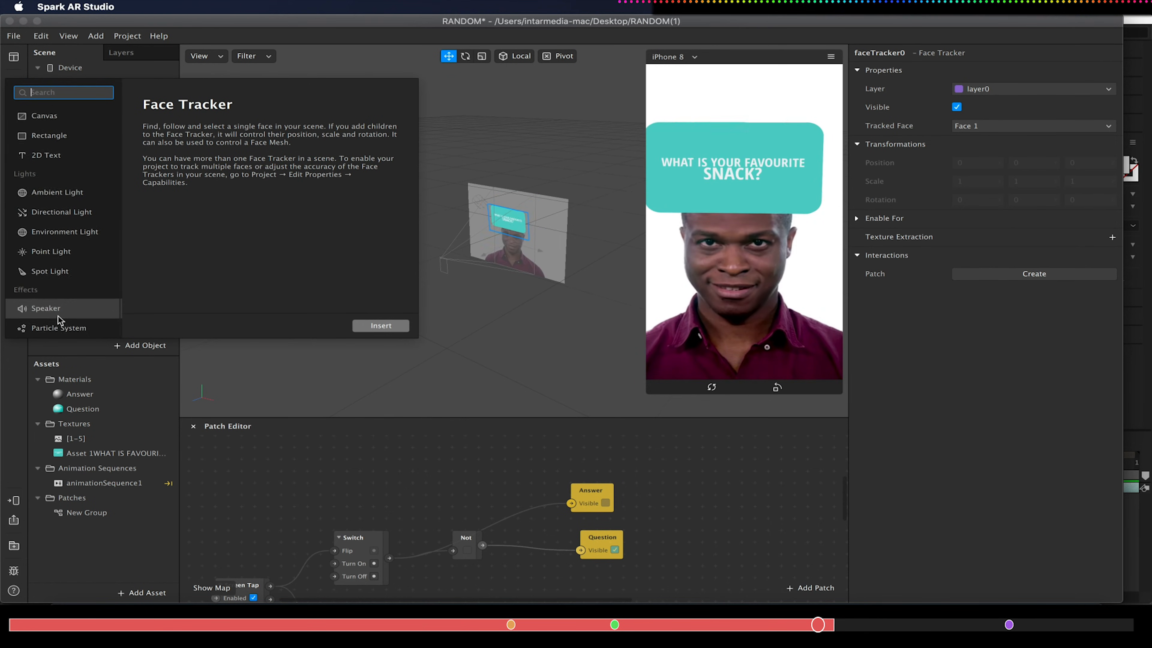
click(55, 329)
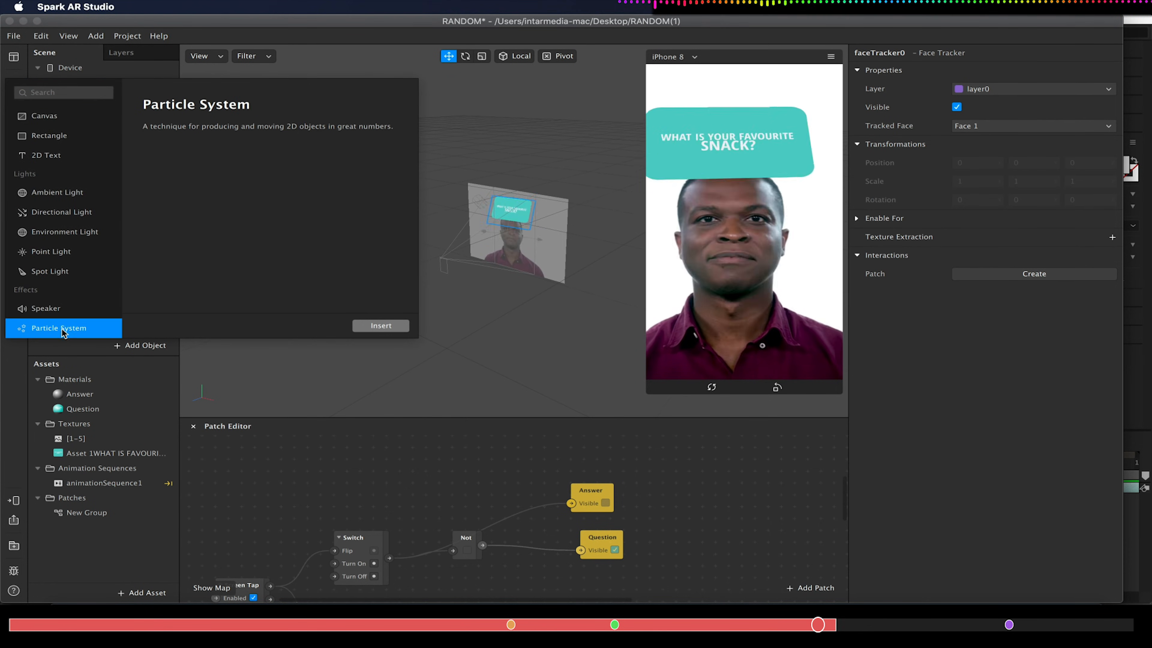
click(368, 325)
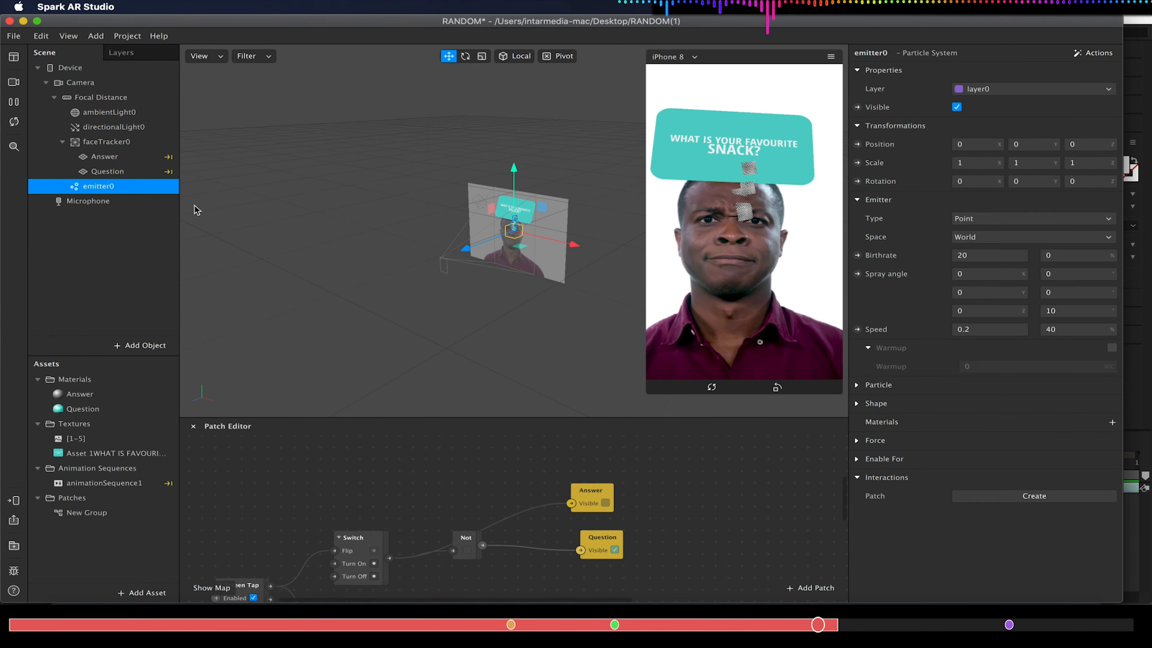
drag(106, 188, 121, 144)
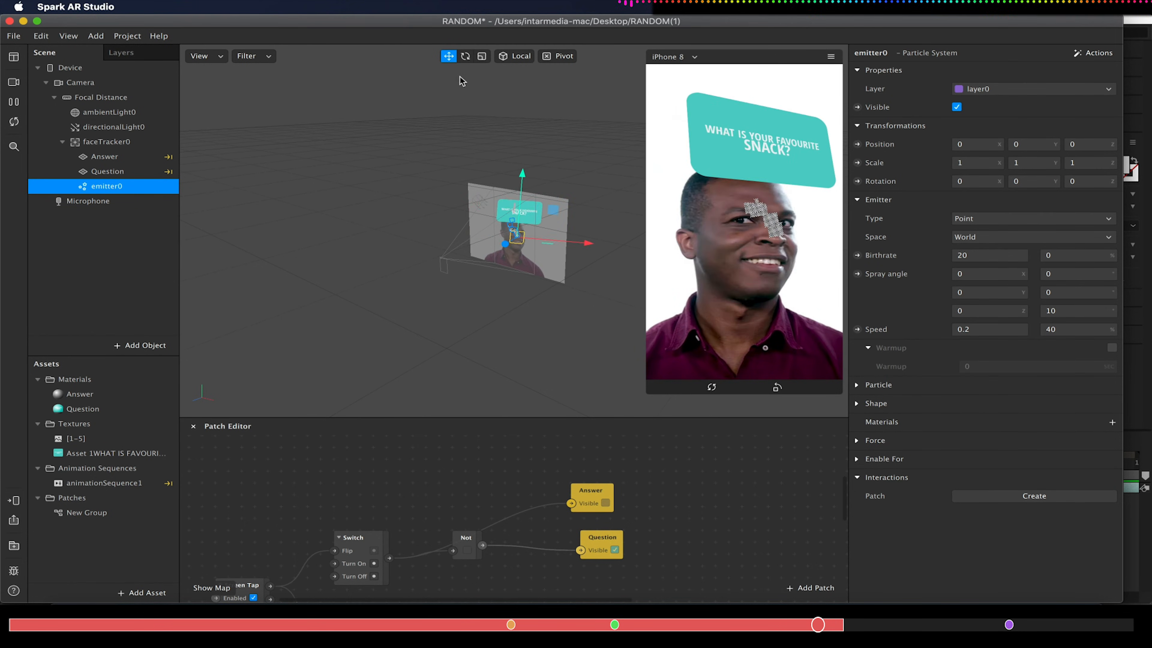
Pause the preview and set the particle emitter's Z rotation to 180
click(465, 56)
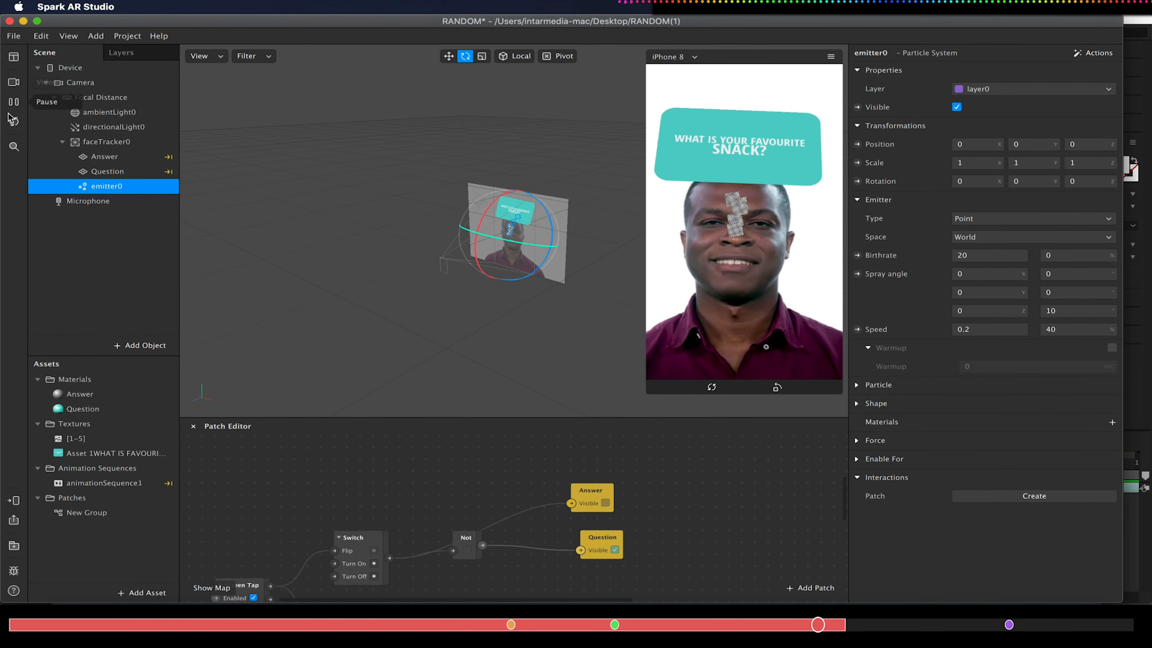
click(13, 103)
drag(535, 218, 588, 332)
click(1082, 181)
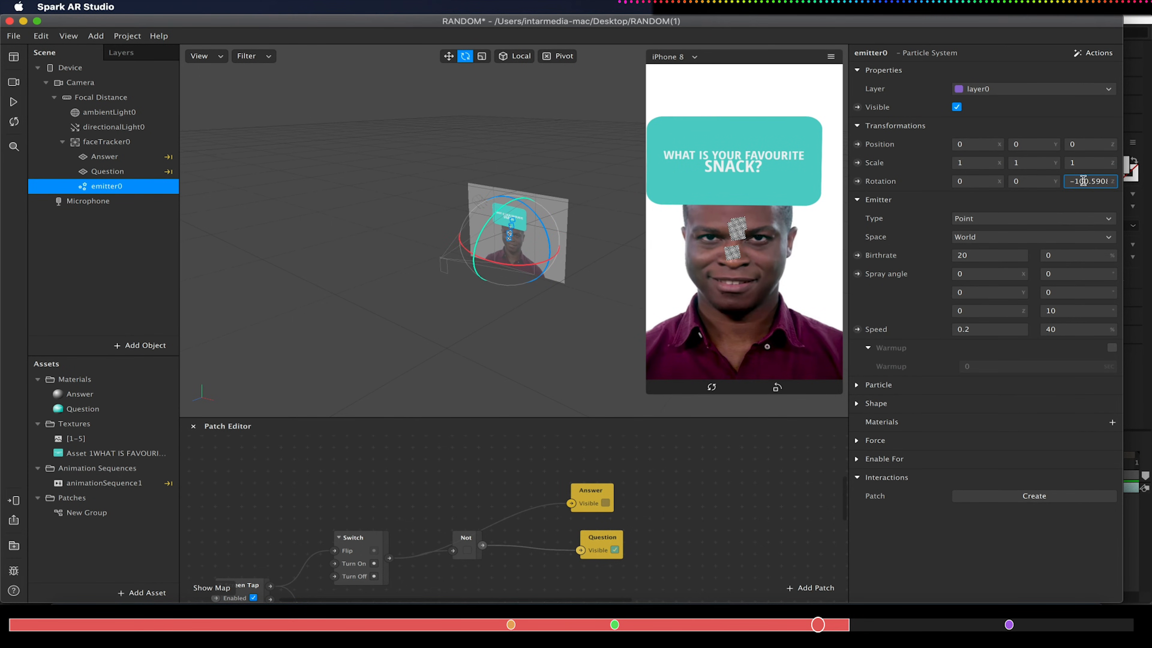
key(BackSpace)
key(BackSpace)
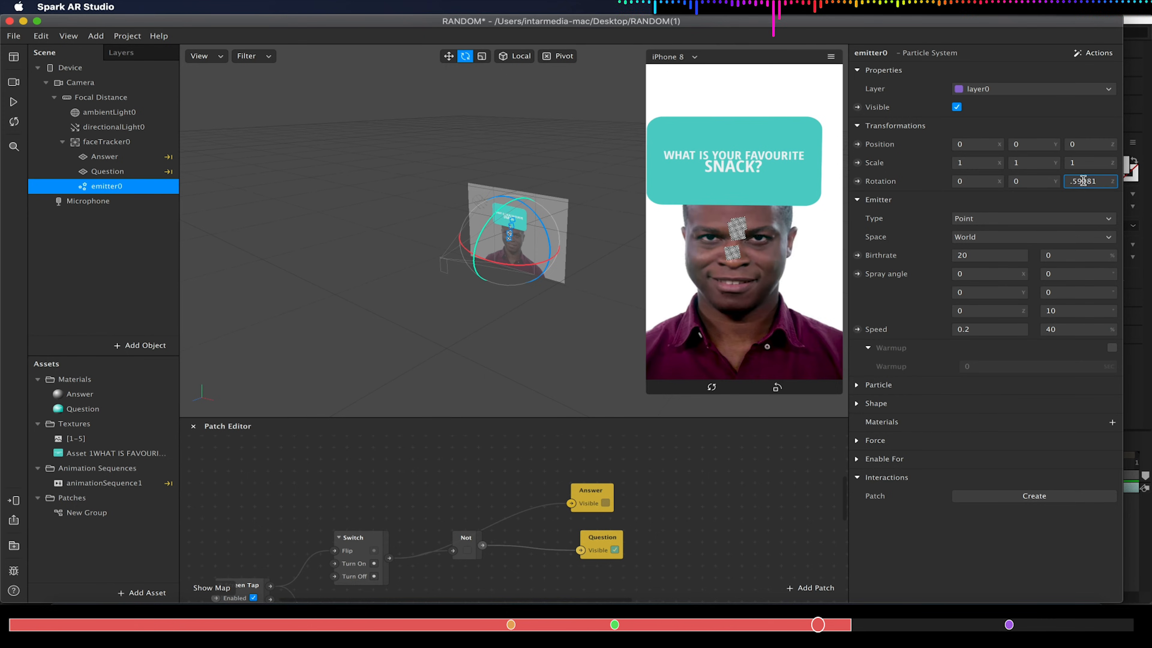
drag(1105, 181, 959, 182)
text(180)
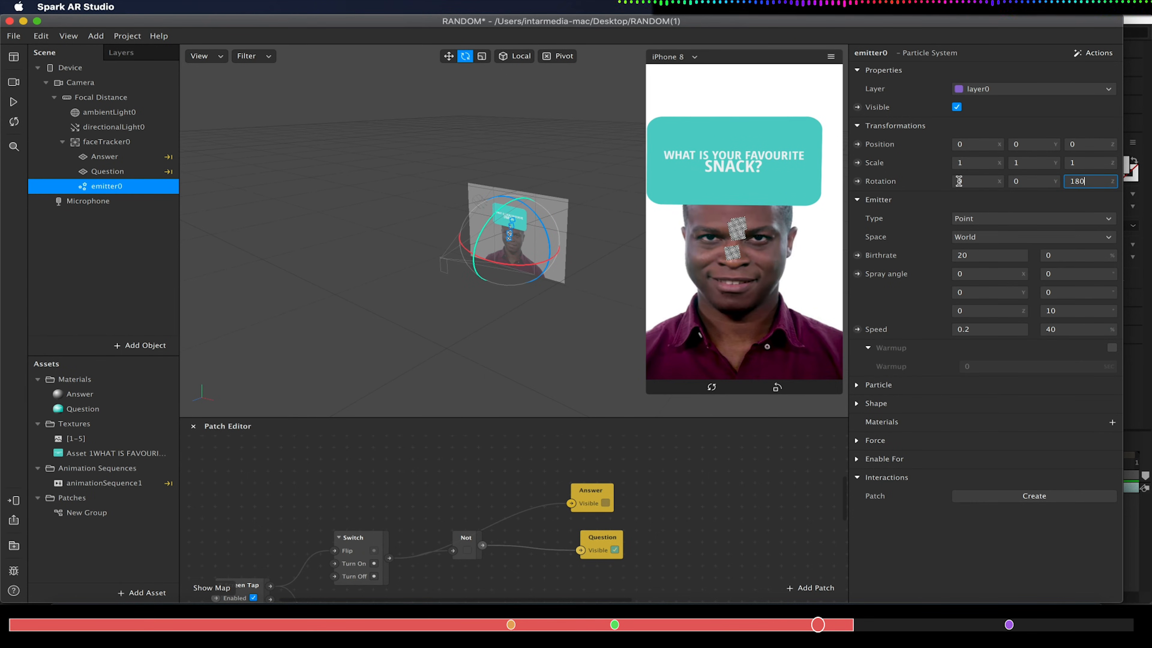
key(Return)
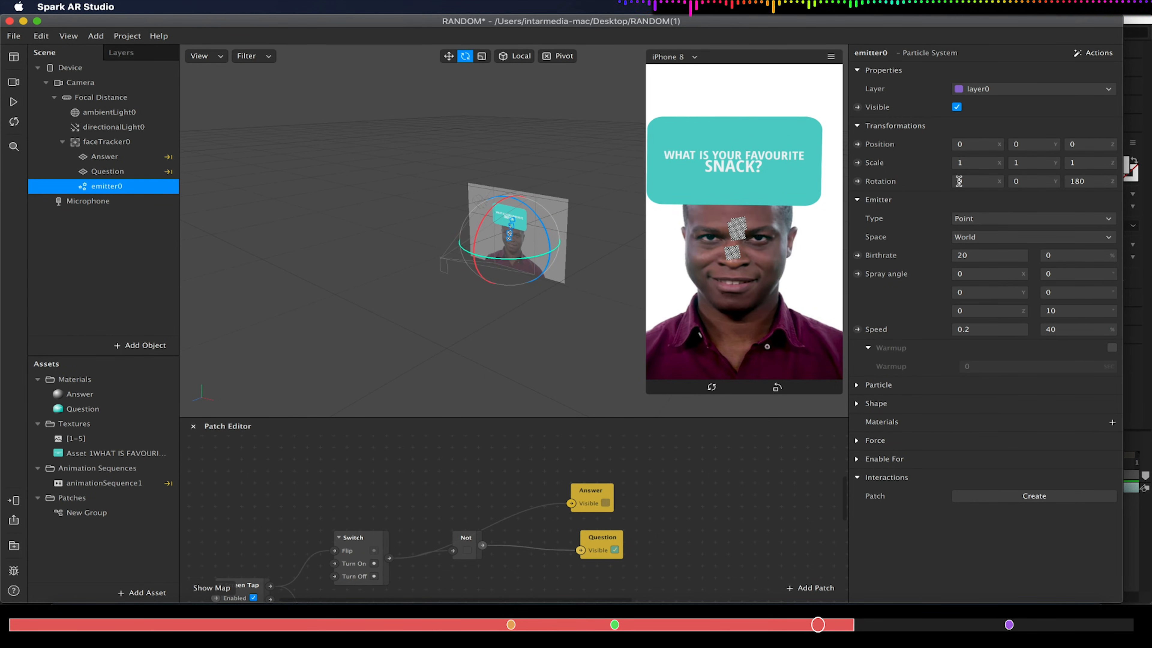
Resume the preview and assign the Answer material to the particle emitter
click(856, 384)
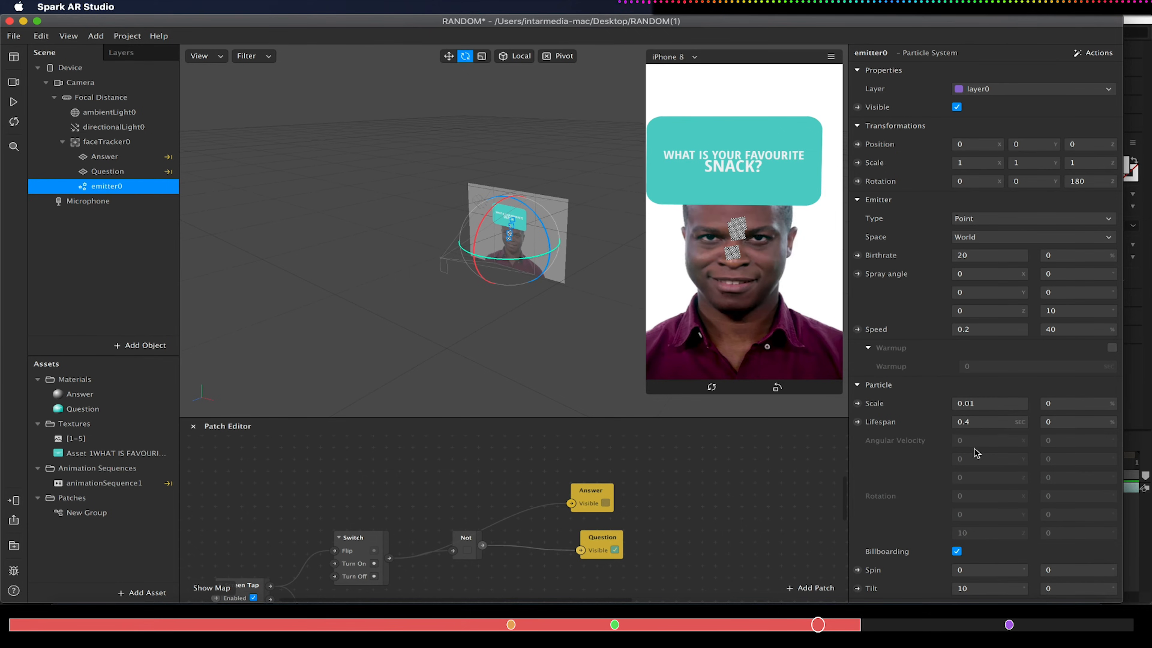
click(13, 102)
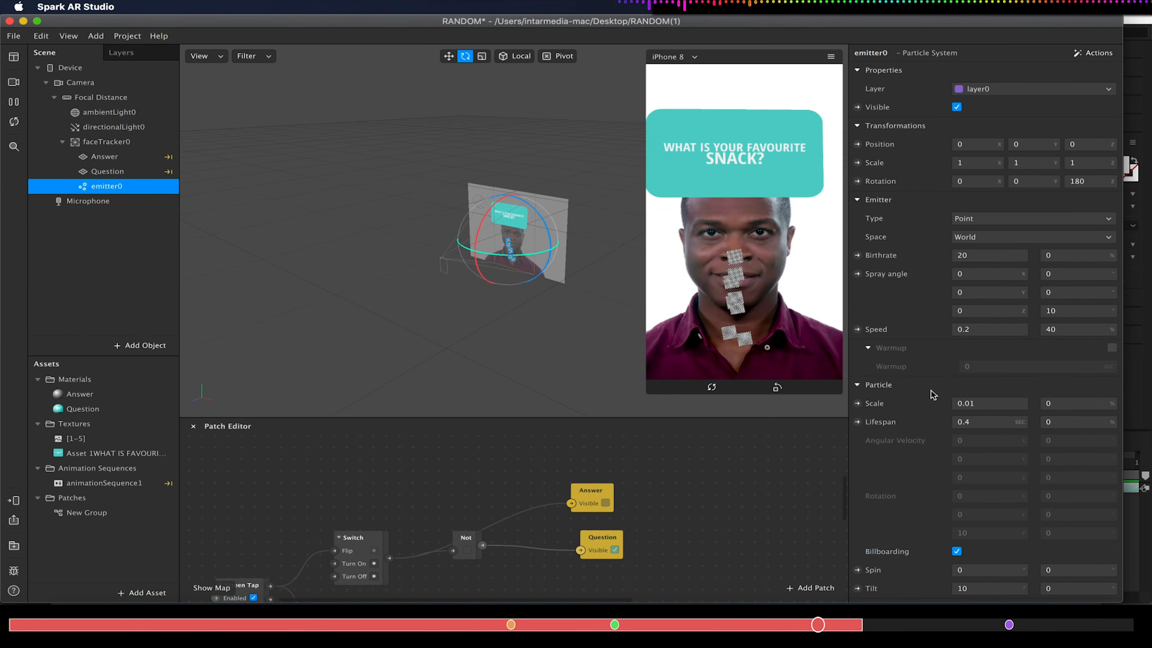
scroll(982, 463, down, 3)
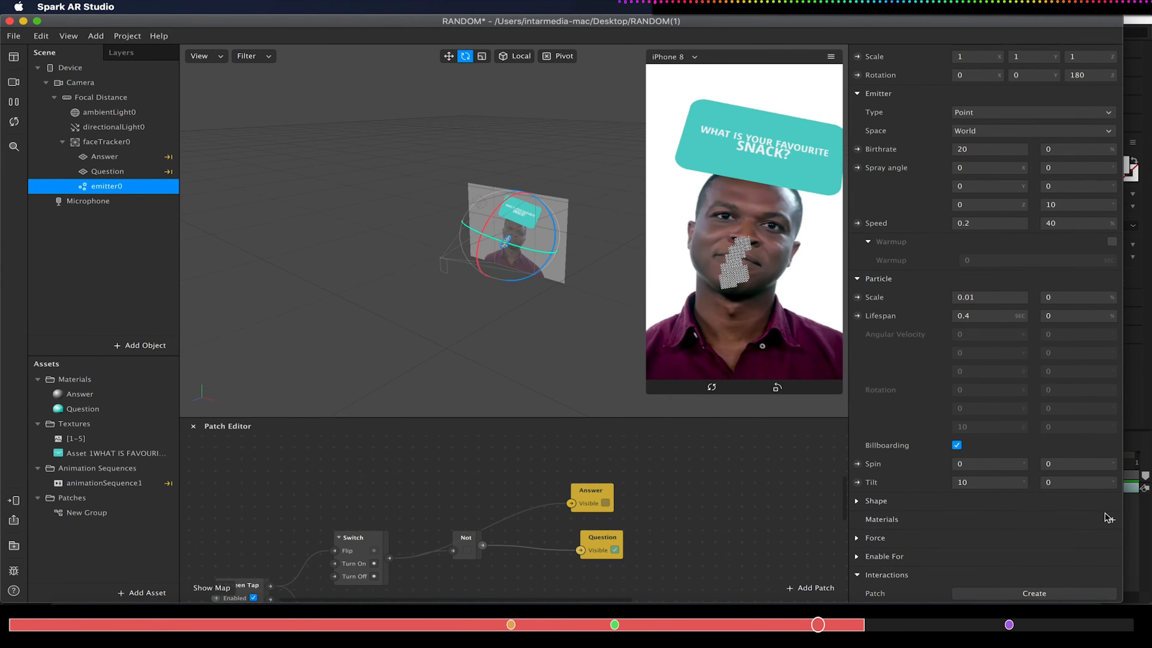
click(1106, 519)
click(1027, 539)
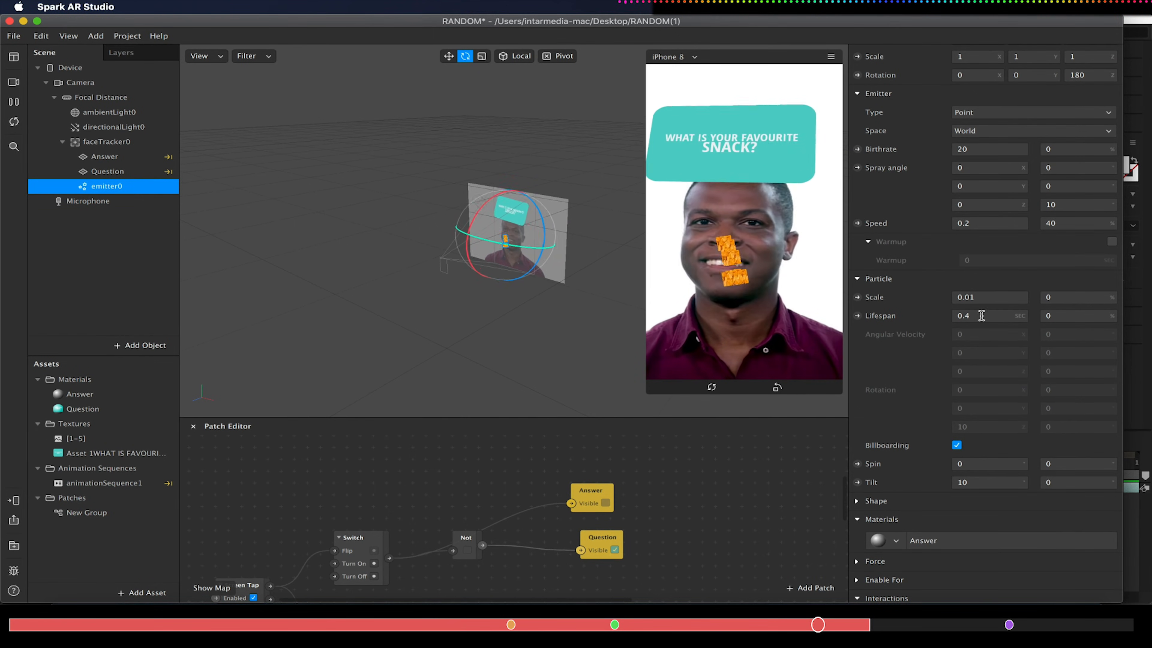
Set the emitter's birthrate to 10 and change its type to Line
scroll(980, 315, up, 1)
click(971, 175)
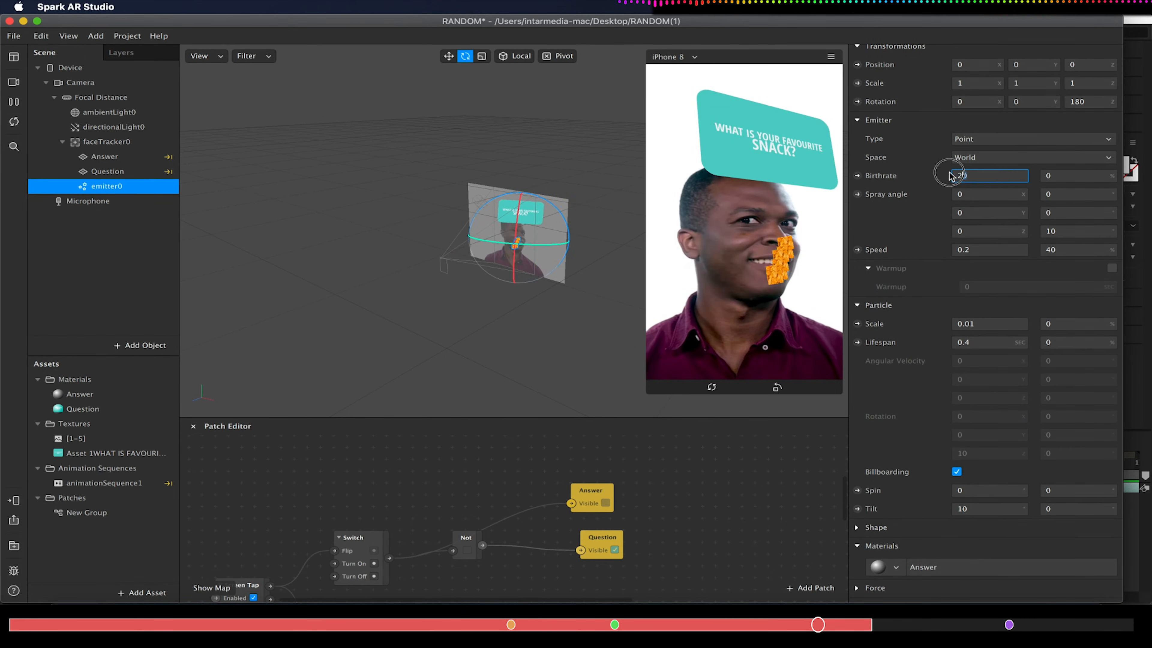
key(Return)
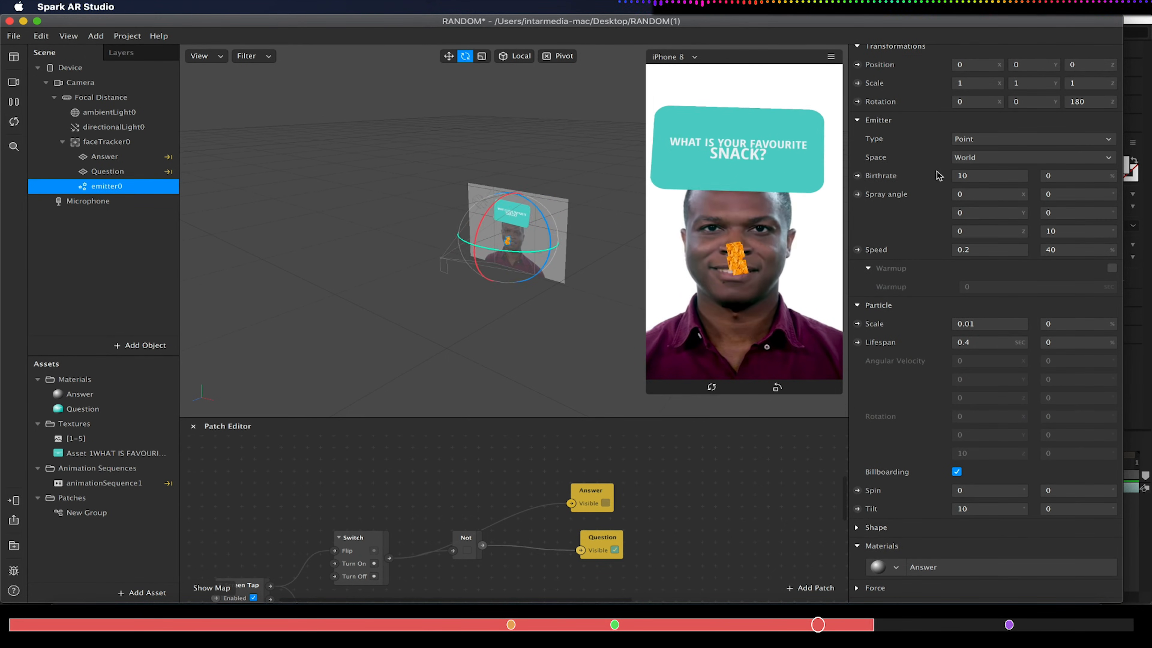
click(975, 176)
click(979, 143)
click(982, 166)
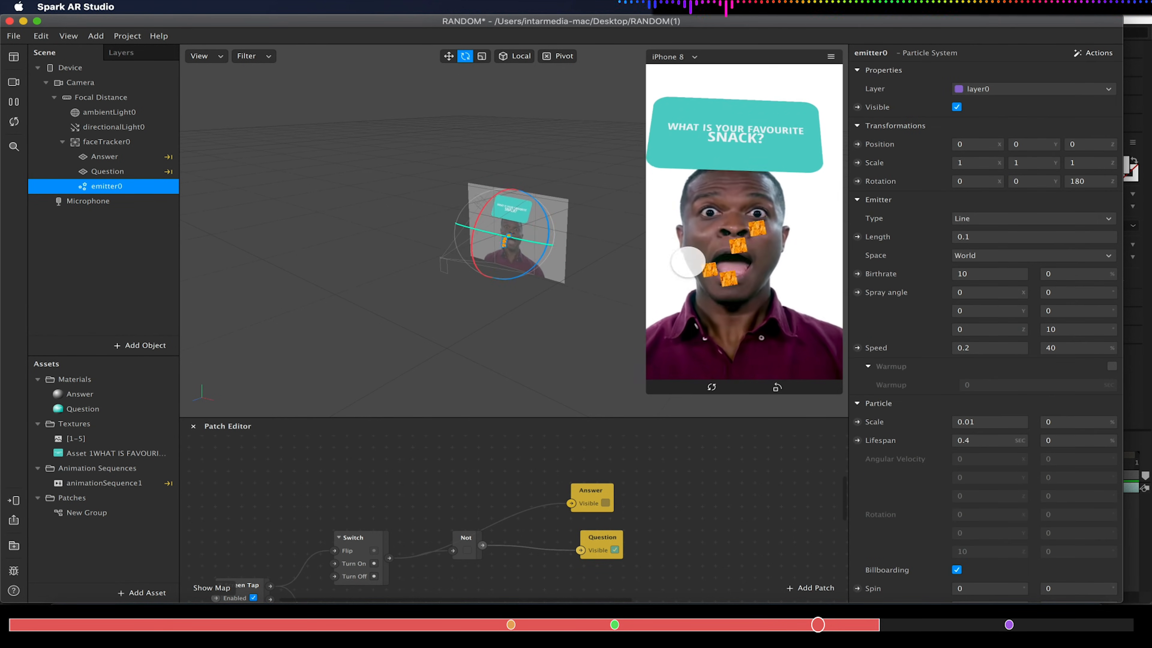
Pause the preview and move the particle emitter up to about Y 0.15 and back to about Z -0.084
click(13, 102)
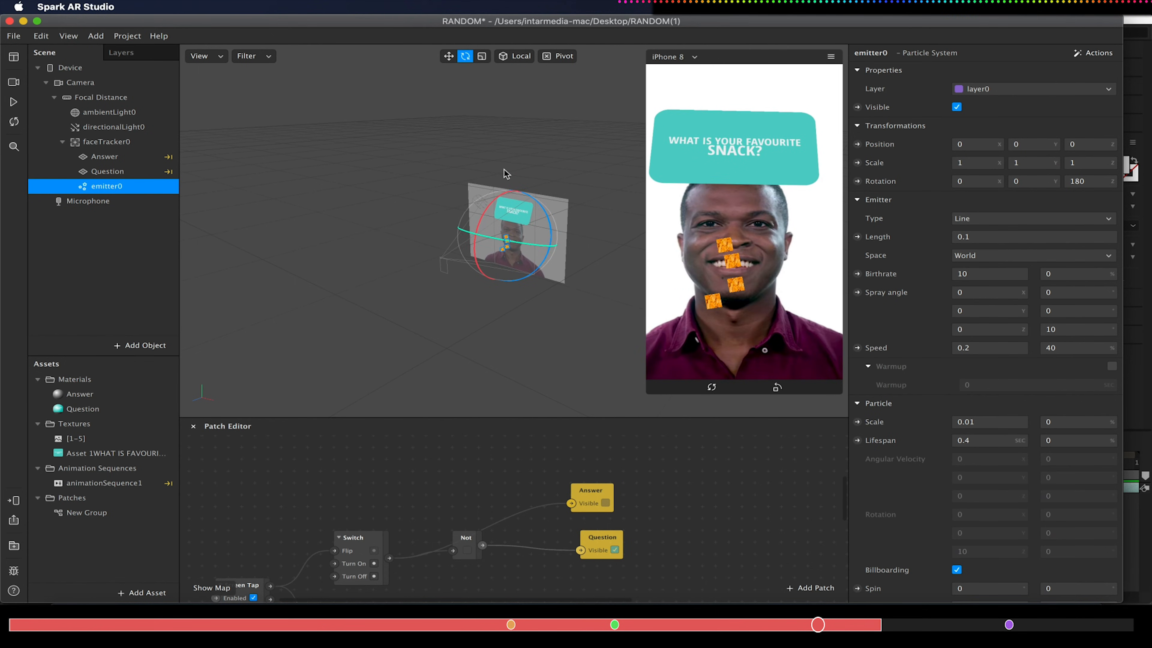
click(449, 56)
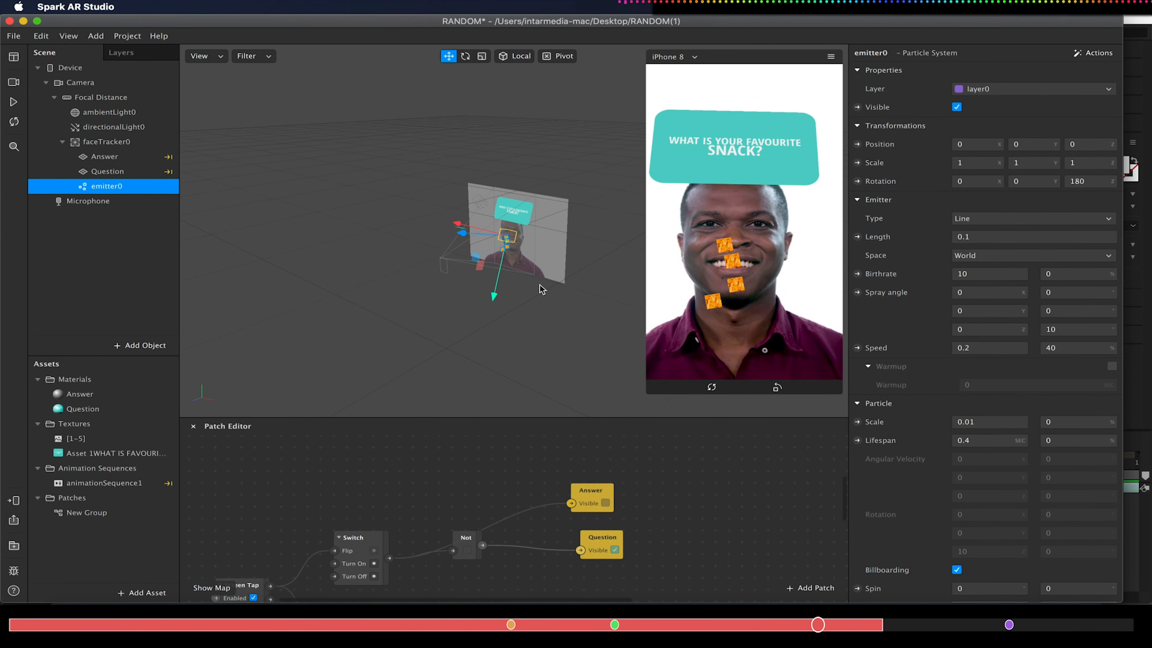
click(494, 300)
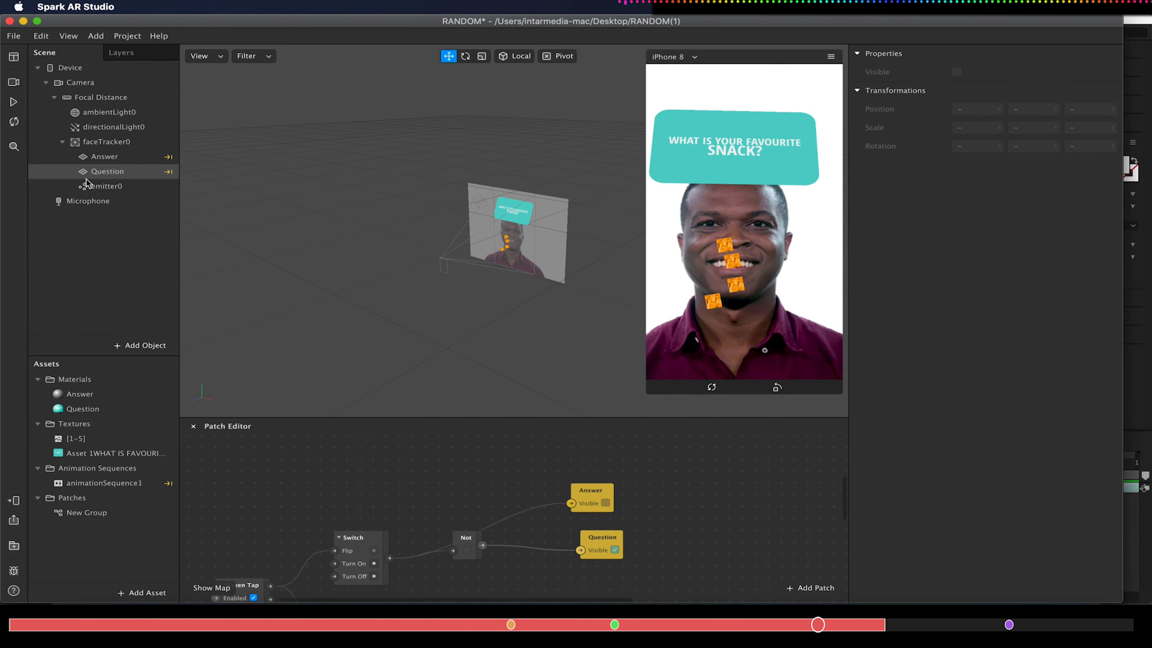
click(120, 190)
mouse_move(495, 296)
mouse_down()
mouse_move(494, 269)
mouse_move(500, 279)
mouse_up()
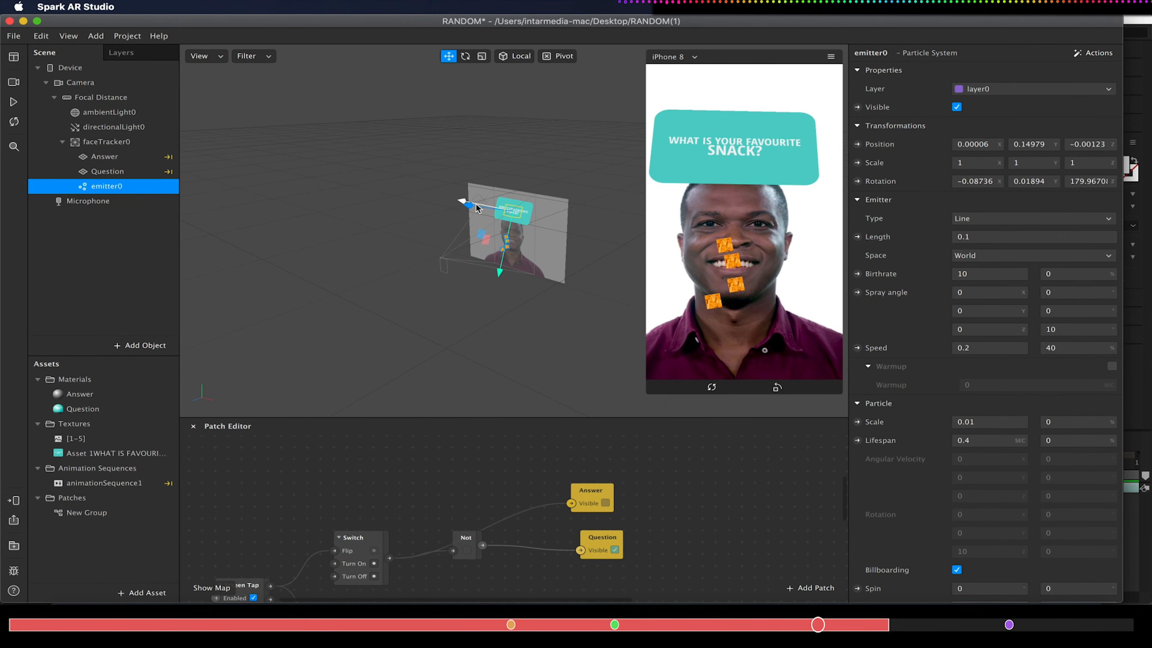
drag(469, 210, 480, 211)
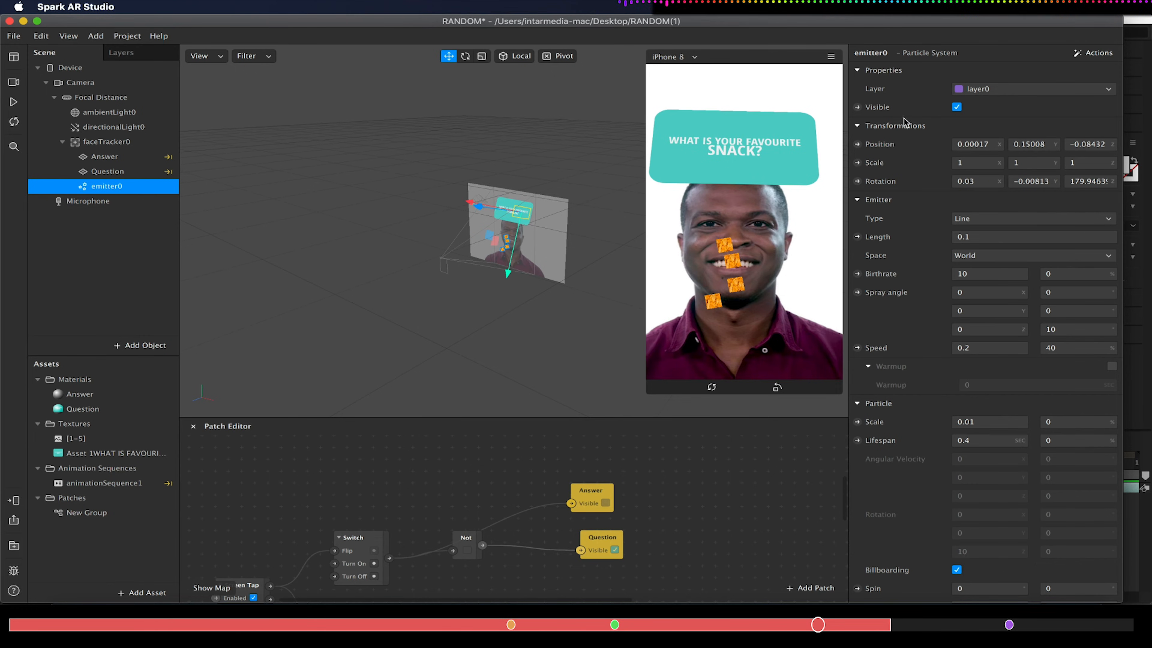
Assign the particle emitter to layer1 and resume the preview
click(990, 89)
click(995, 117)
click(14, 102)
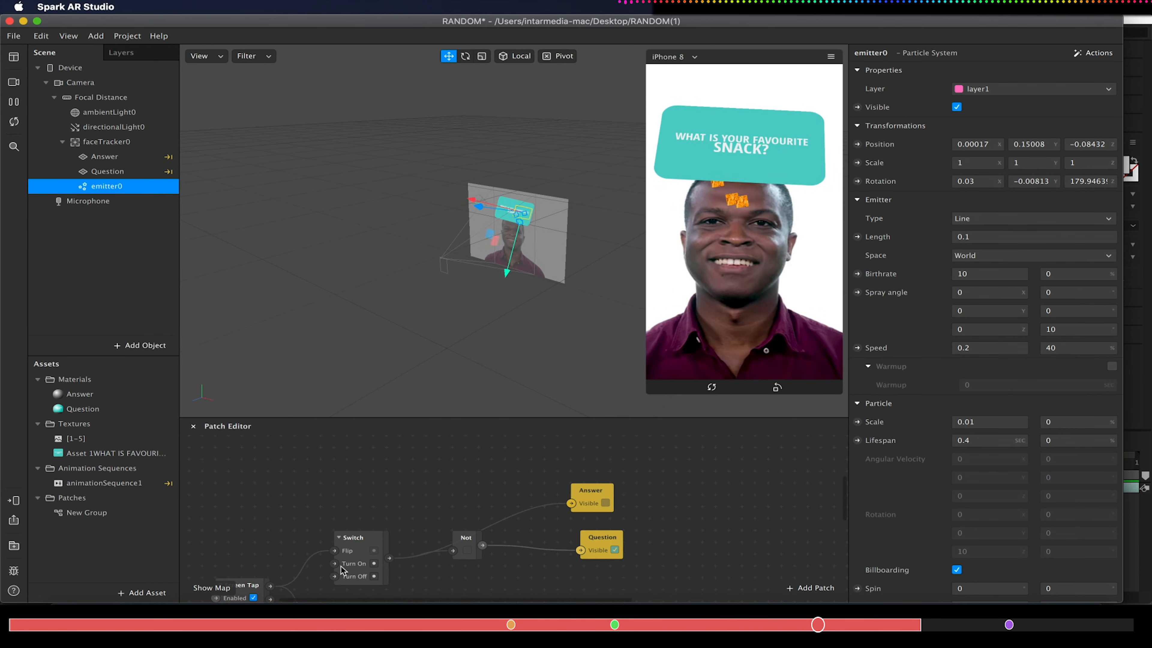
Create a patch for the emitter's Visible property and place it above the Answer visibility patch
scroll(341, 570, down, 3)
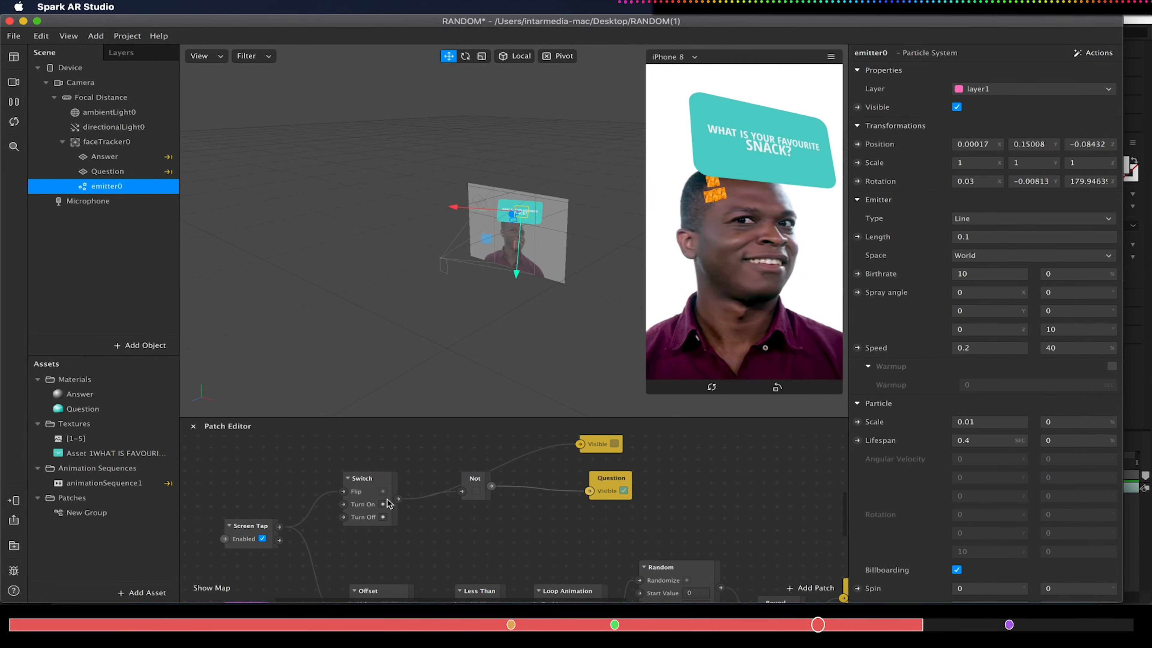
scroll(388, 502, up, 2)
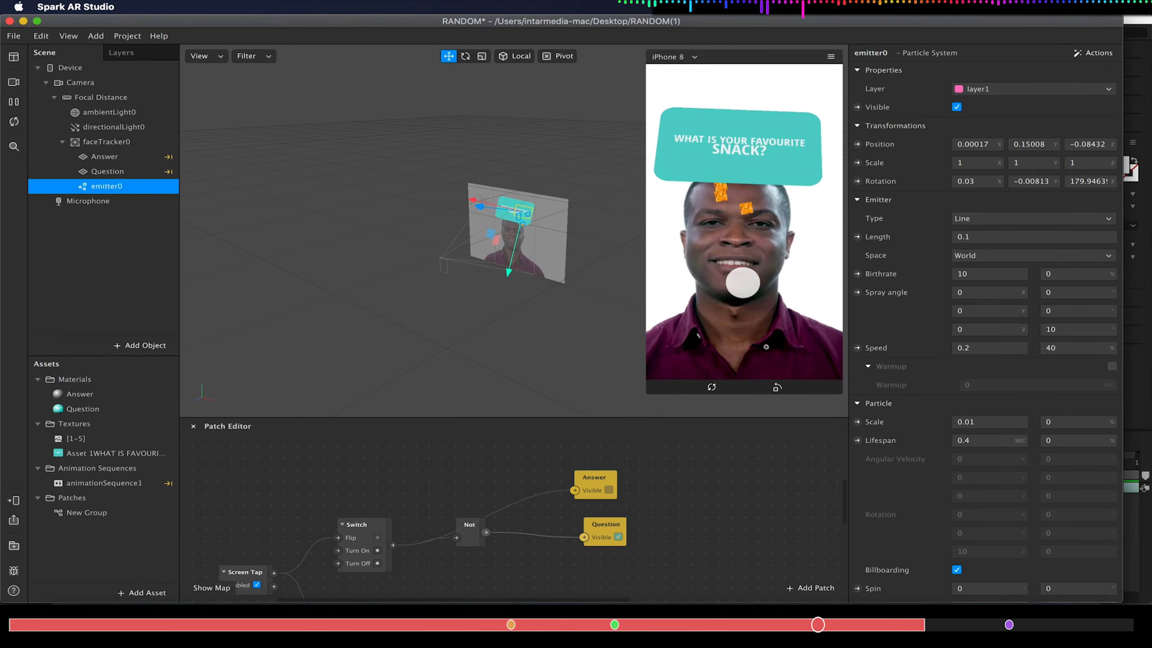
click(857, 107)
drag(537, 529, 596, 431)
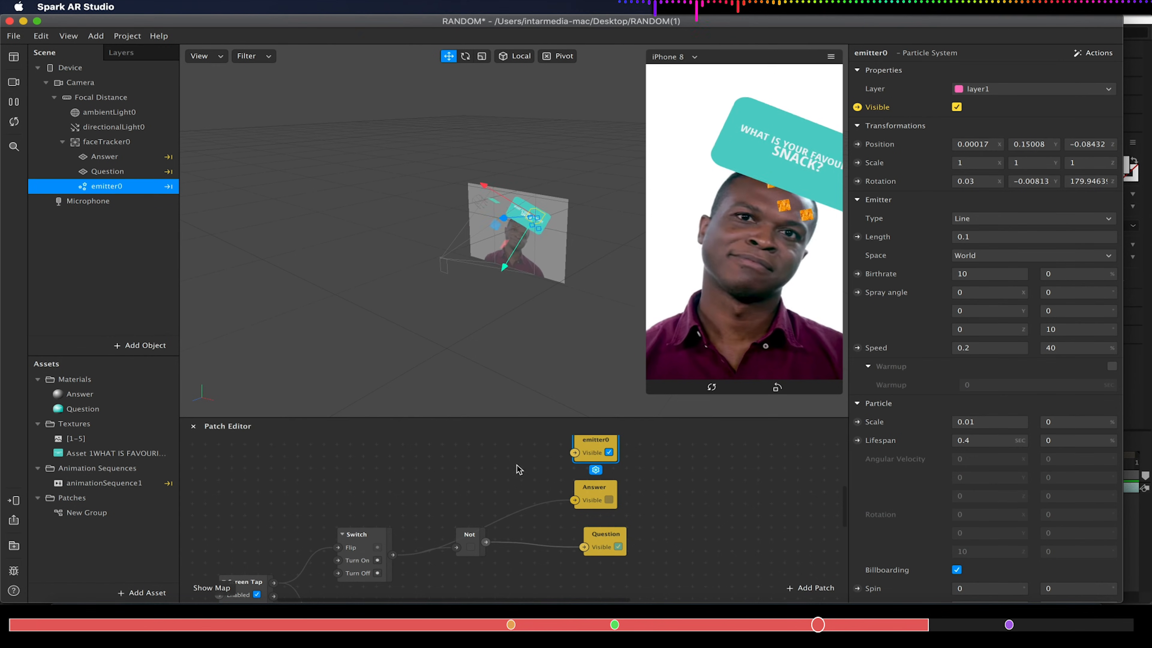
Add a Delay patch between the Switch output and the emitter's Visible input, with a duration of 6.5 seconds
scroll(514, 468, up, 1)
drag(392, 582, 427, 484)
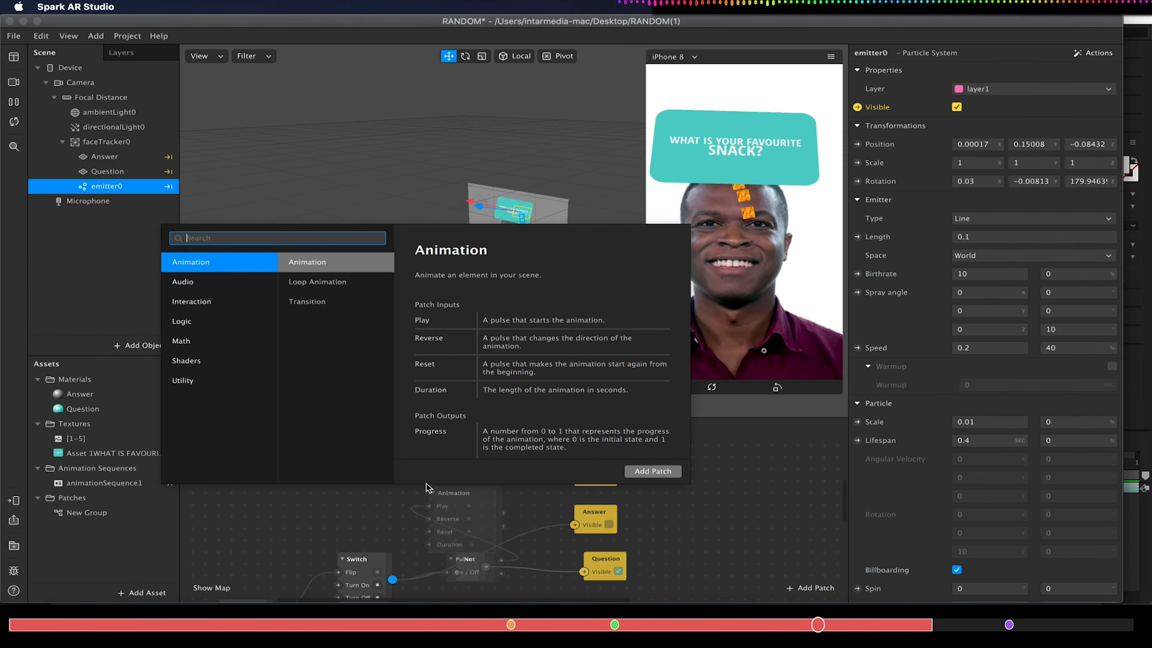
text(delay)
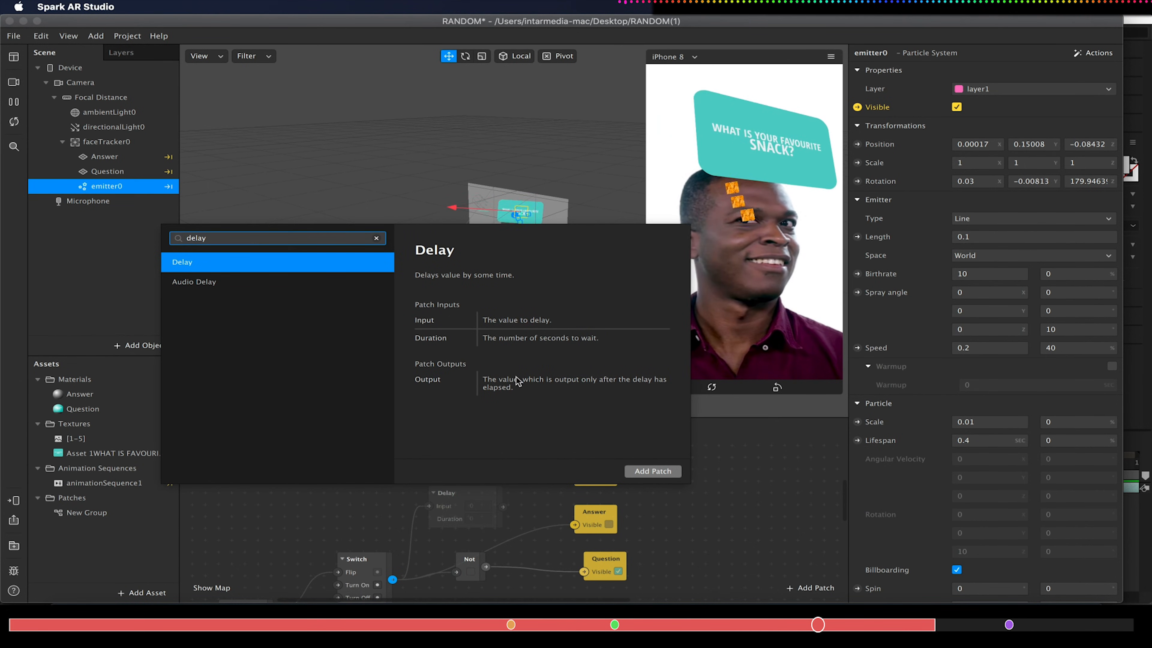
click(649, 471)
drag(502, 507, 574, 477)
click(478, 519)
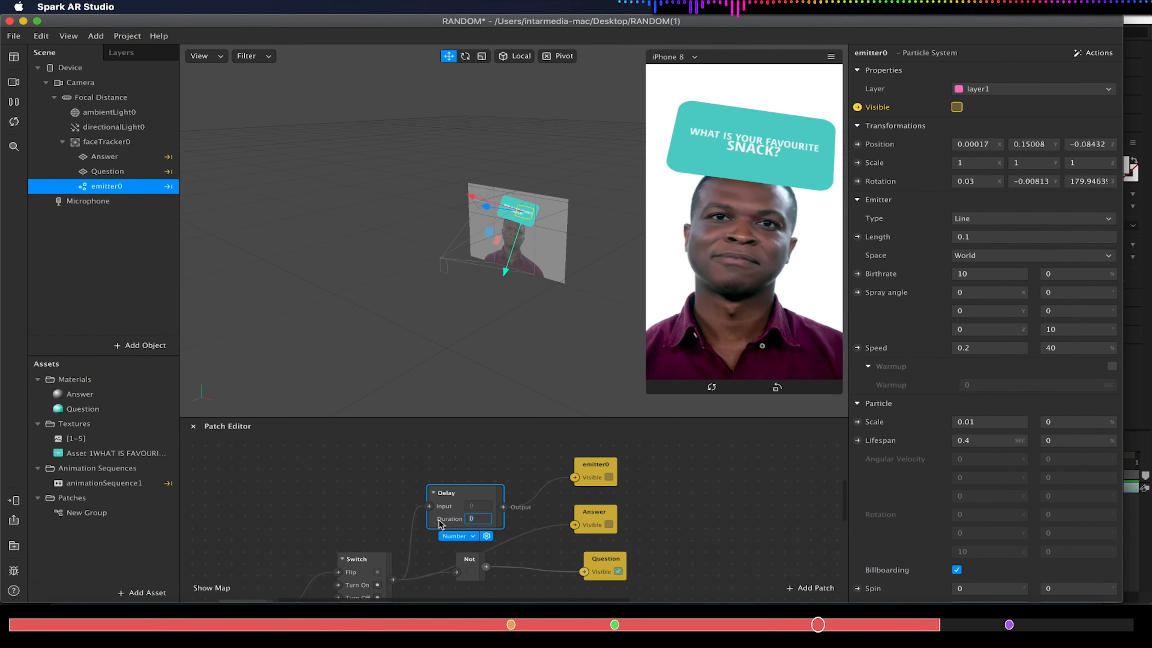
key(Return)
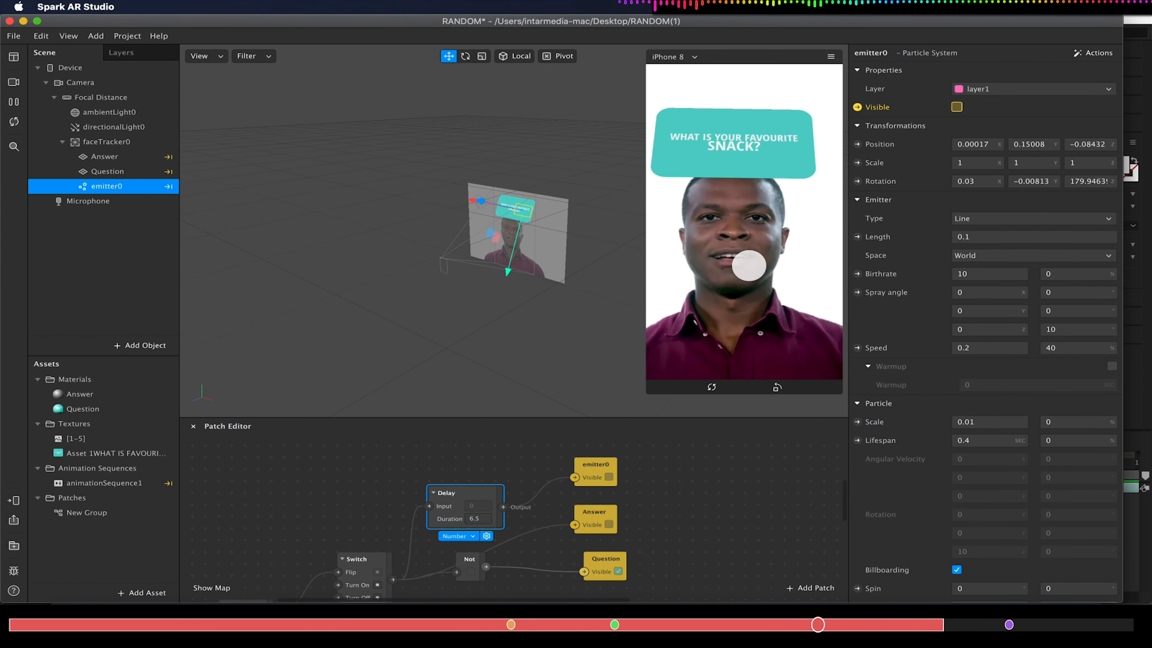
Test the screen tap in the preview to examine the question, shuffling answer and delayed particle timing
click(749, 266)
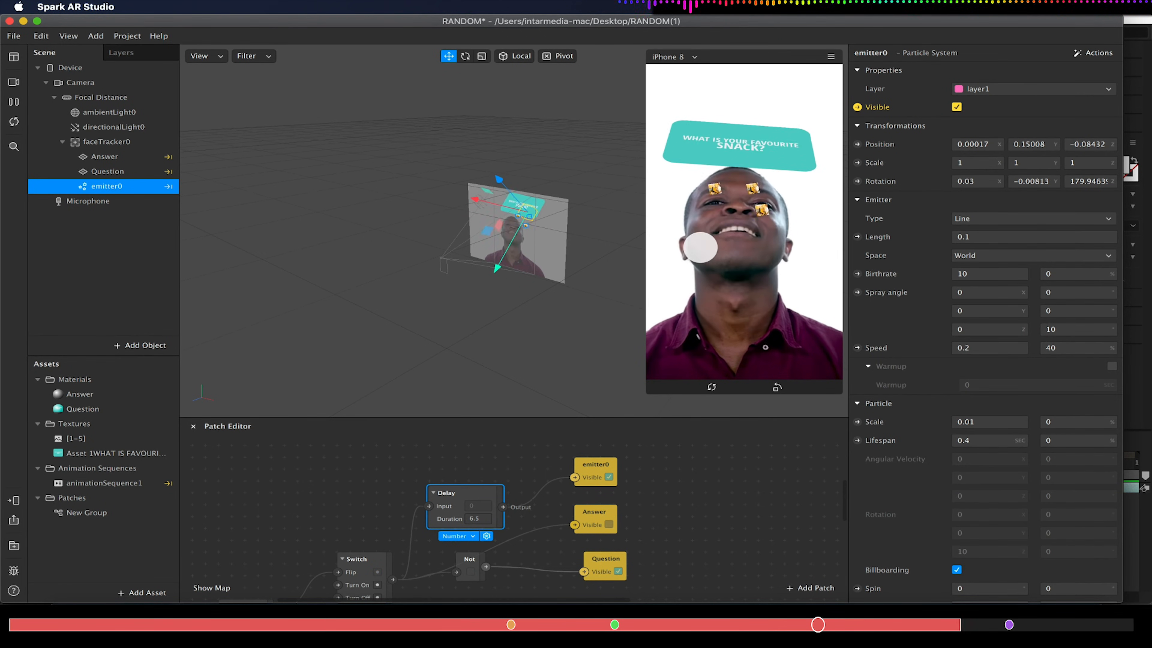
scroll(390, 499, down, 3)
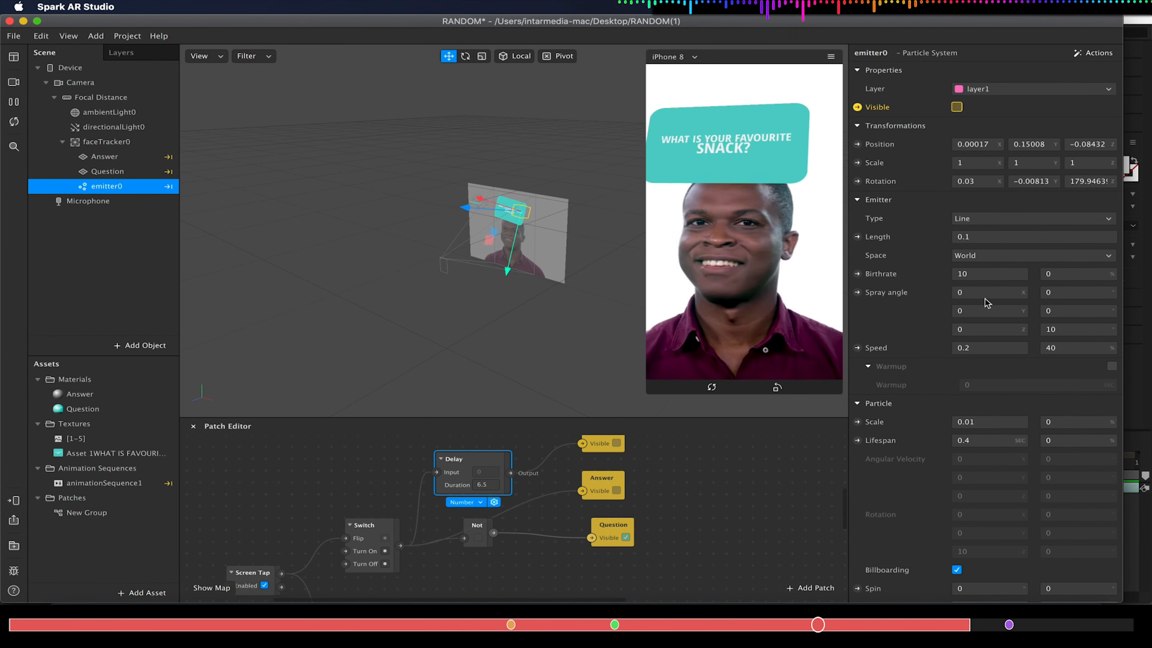
click(758, 243)
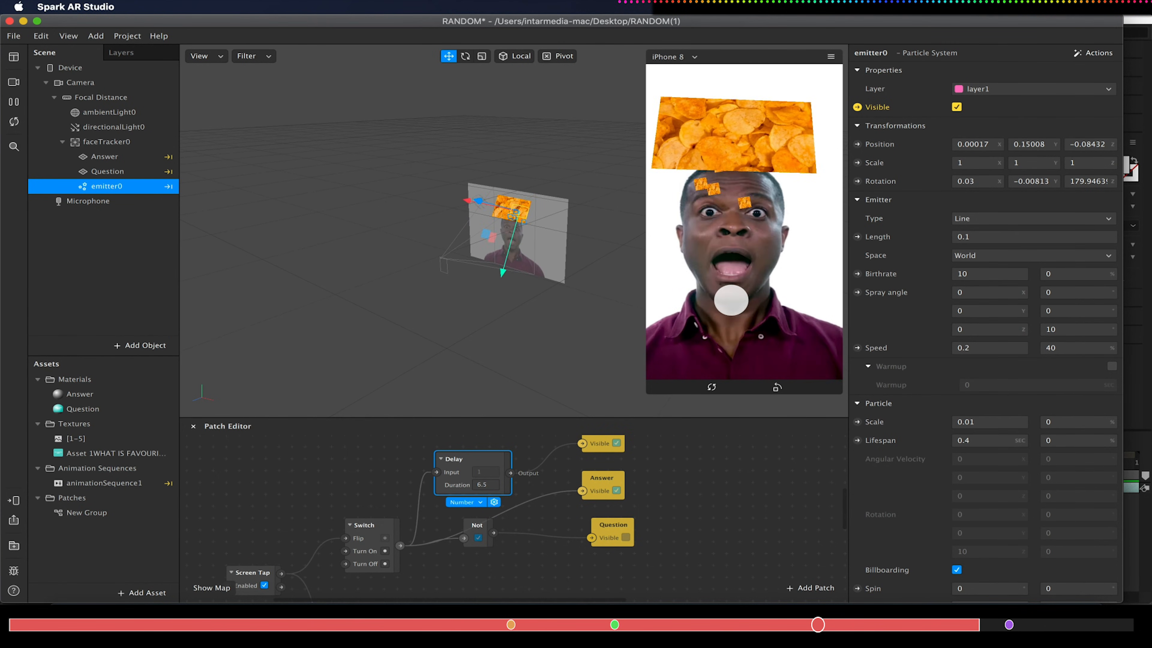
click(740, 315)
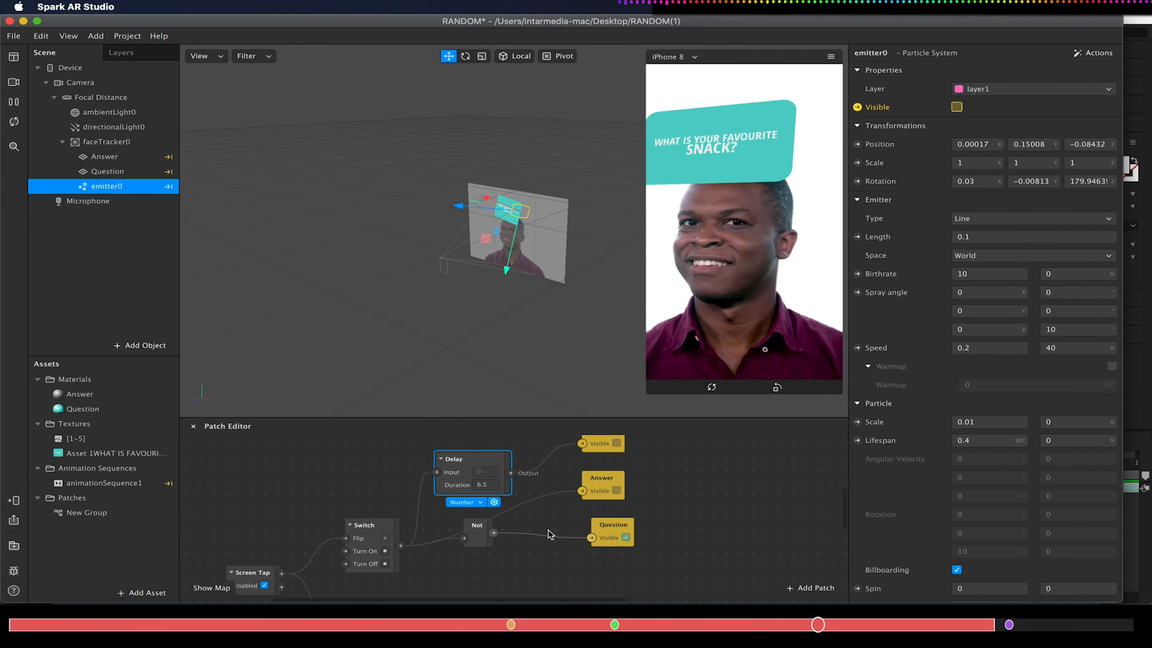
scroll(550, 534, up, 2)
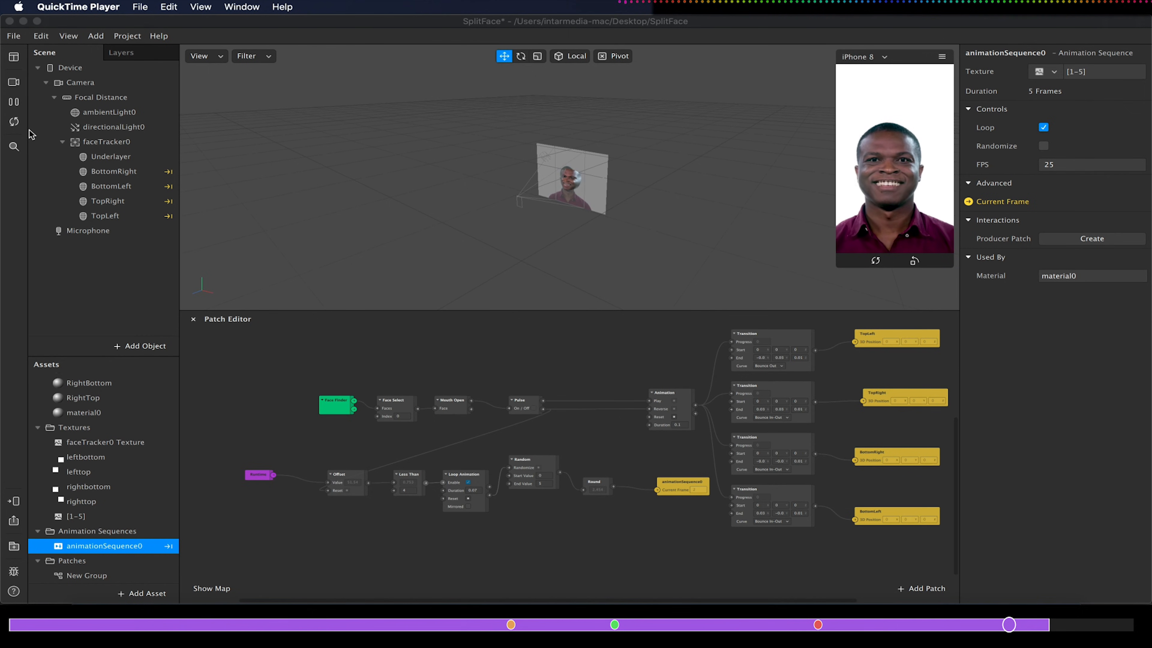
Switch the SplitFace preview to the built-in FaceTime HD camera and set the Less Than patch's comparison value to 0.1
click(14, 82)
click(90, 103)
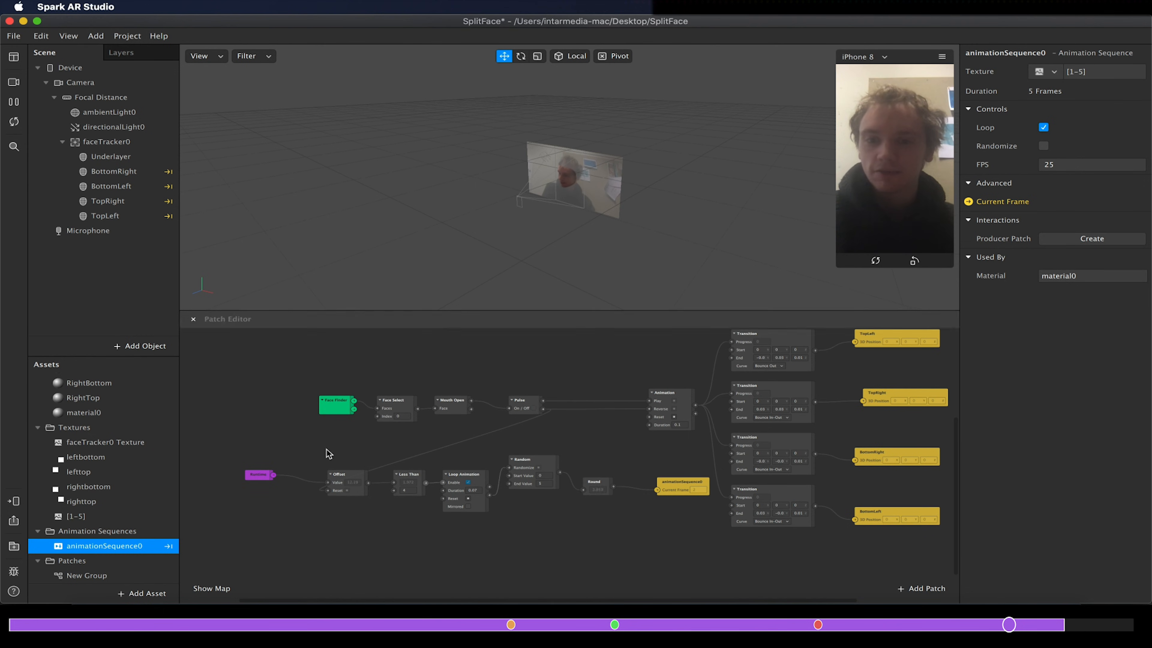
click(404, 491)
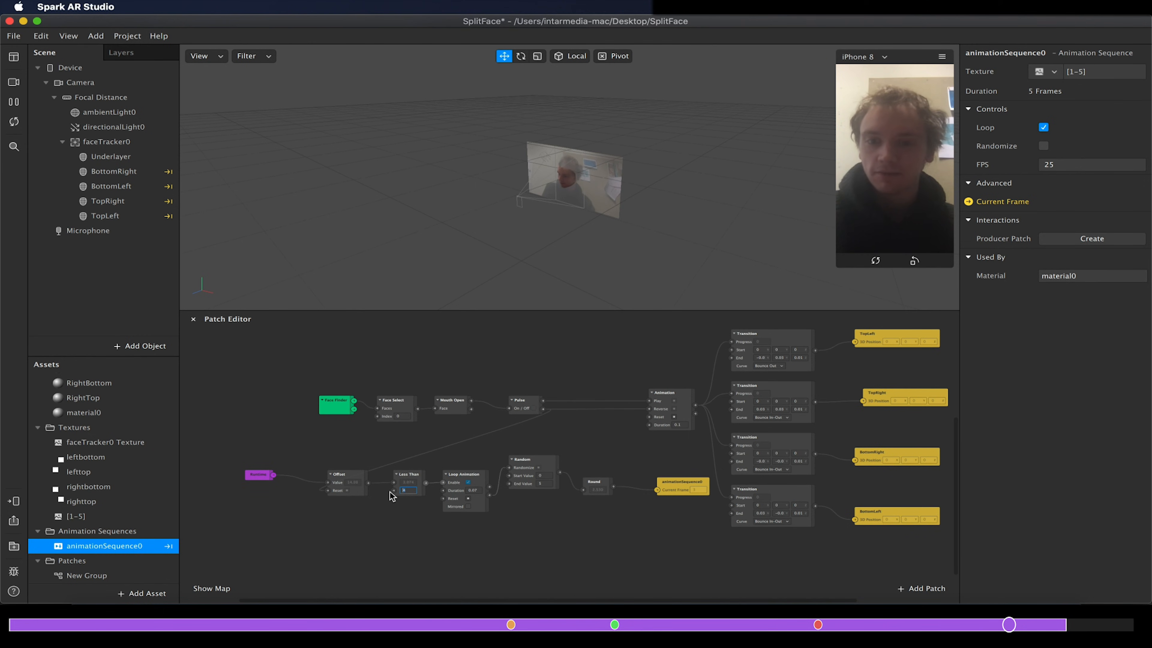
text(0.1)
key(Return)
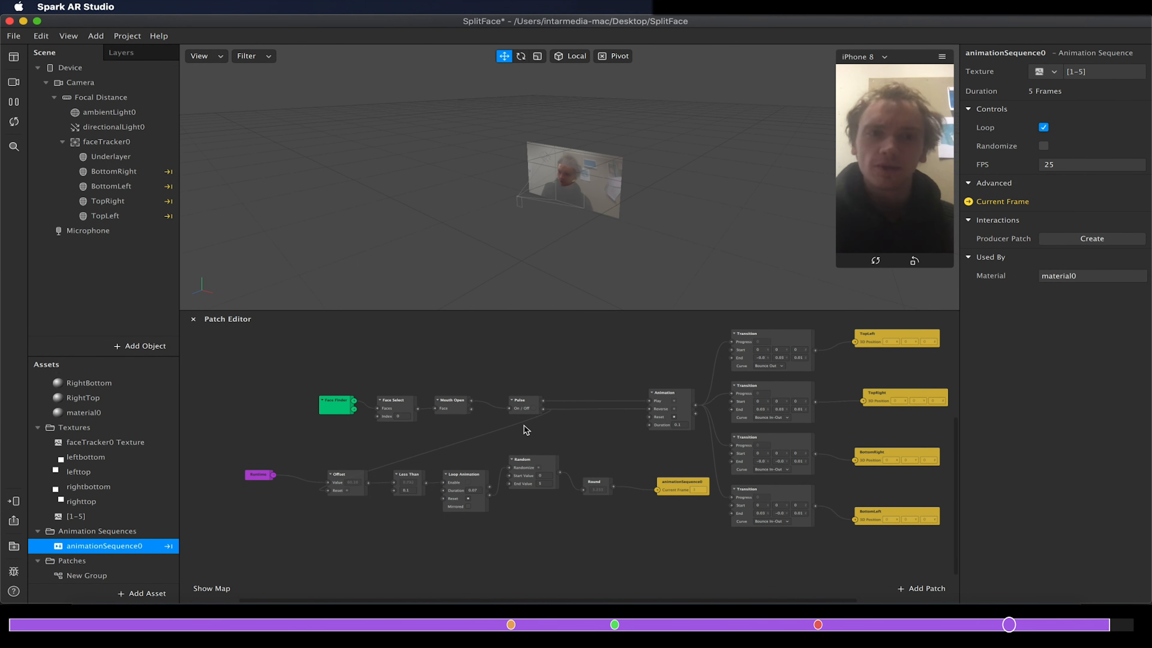
Switch the preview back to the first real-time simulation video and restart the effect
click(13, 83)
click(87, 153)
click(53, 154)
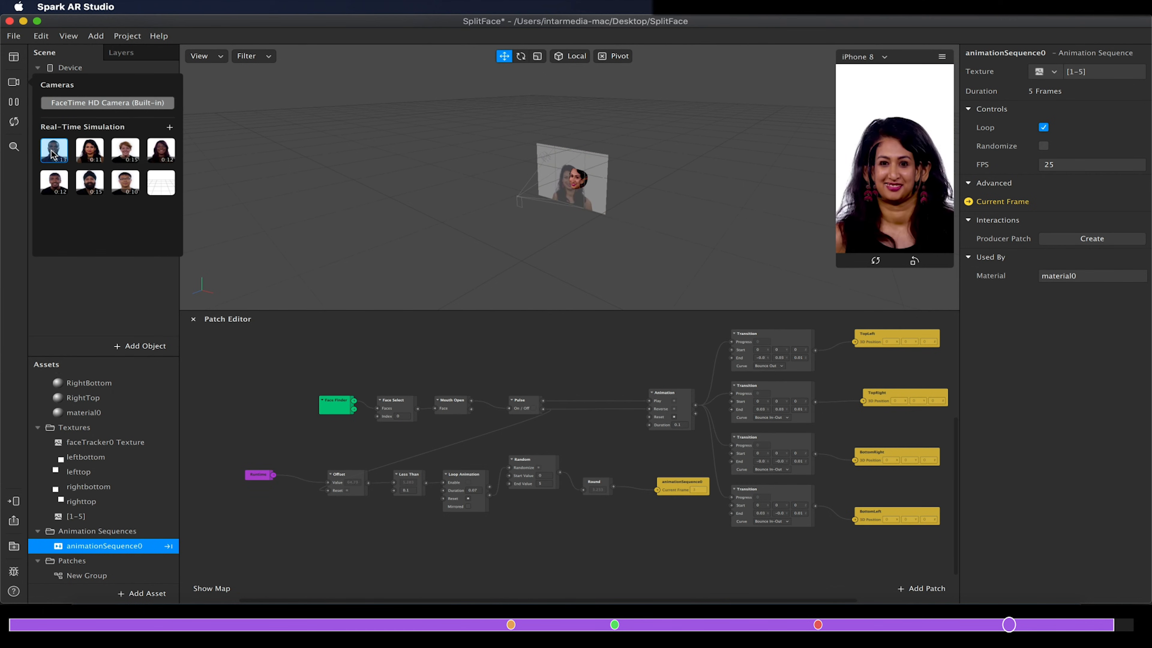
click(15, 123)
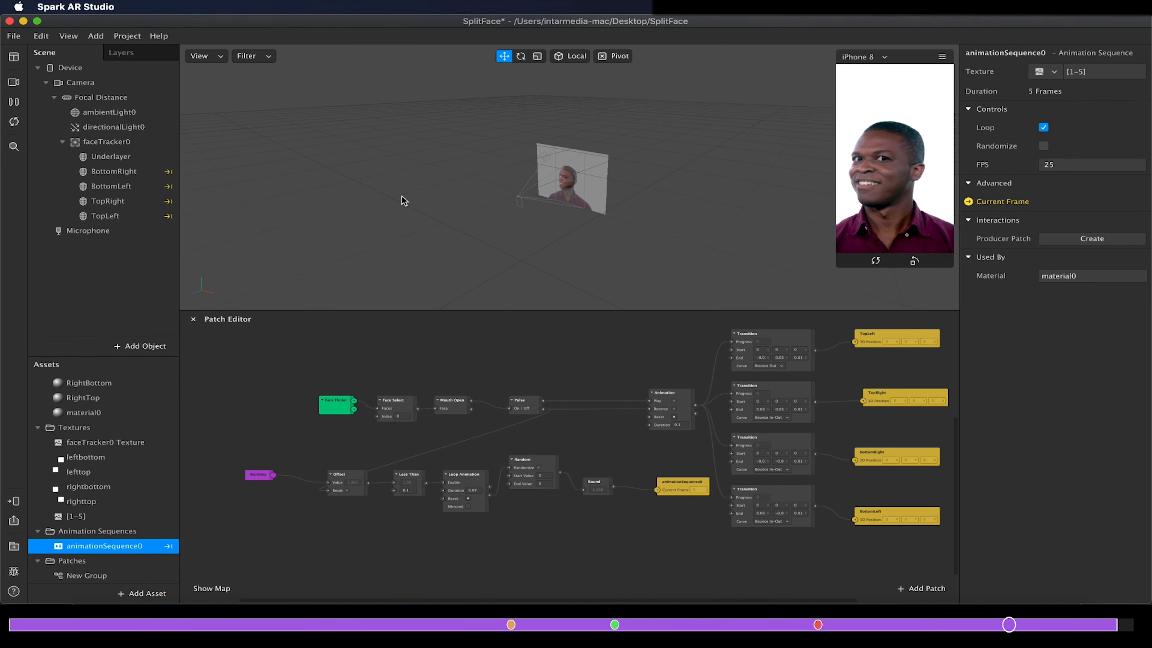